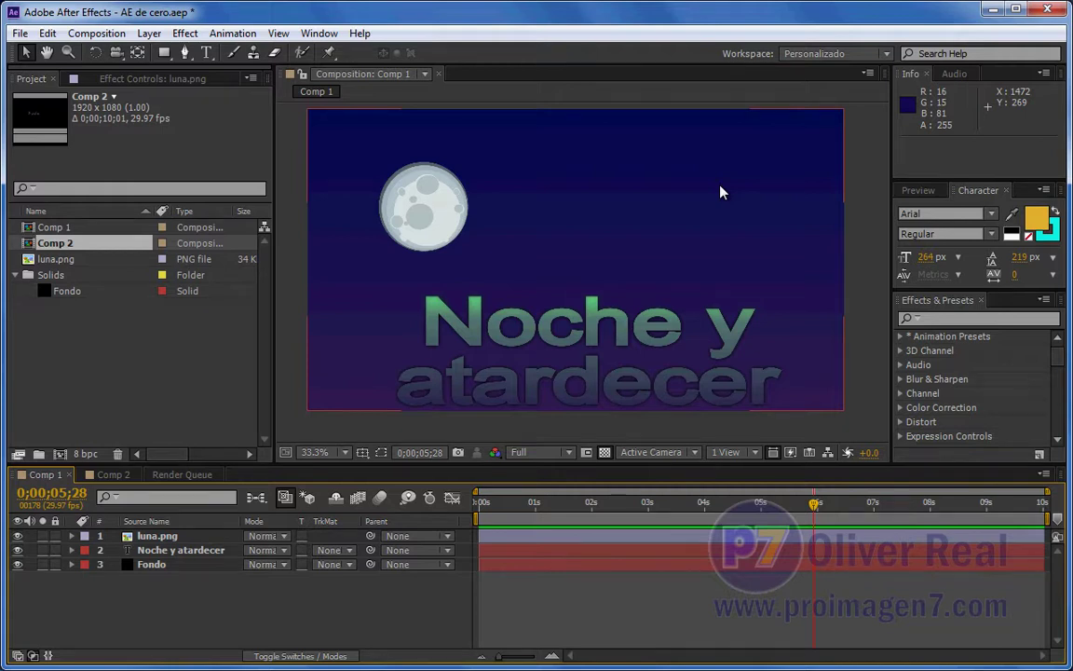
- Create a comp-size black solid named 'campo estrellado' on top of the moon scene
click(409, 604)
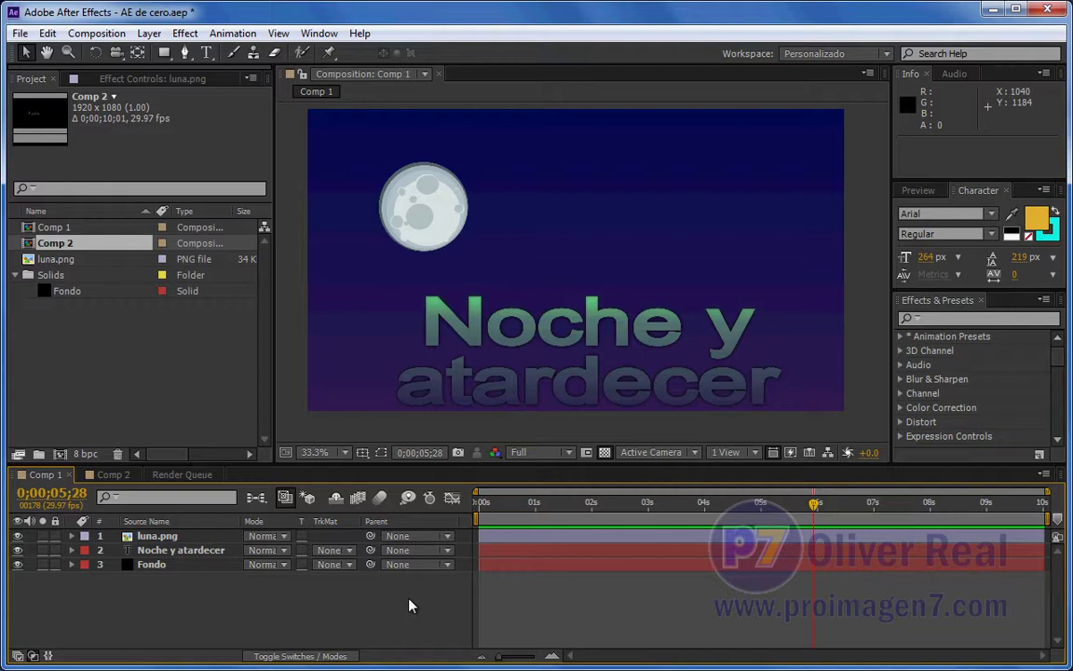
right_click(410, 605)
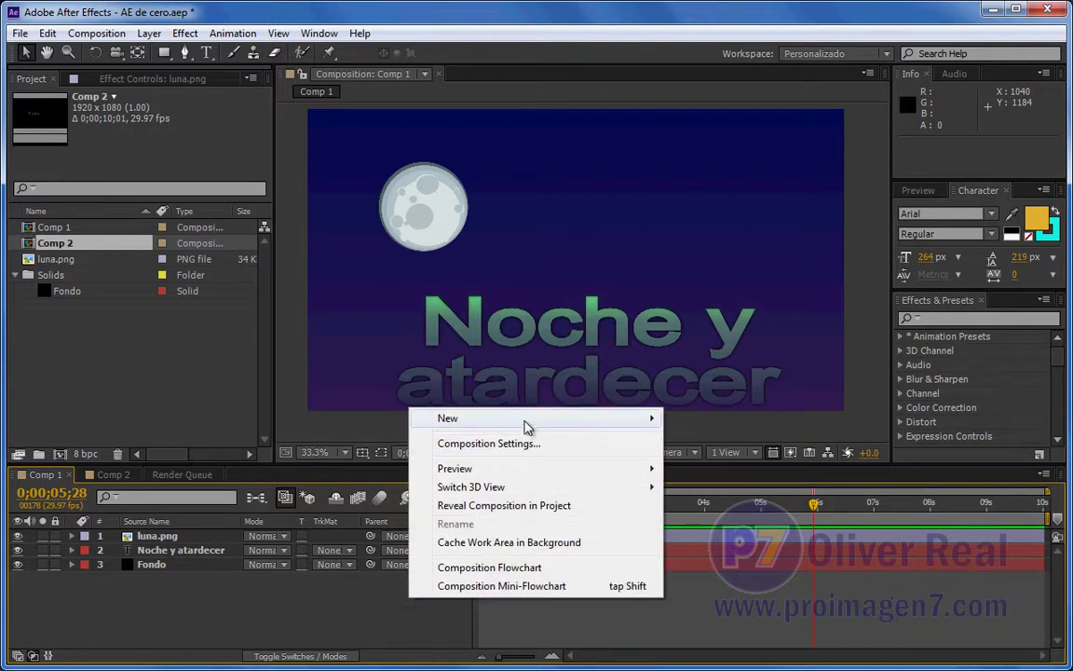
mouse_move(532, 423)
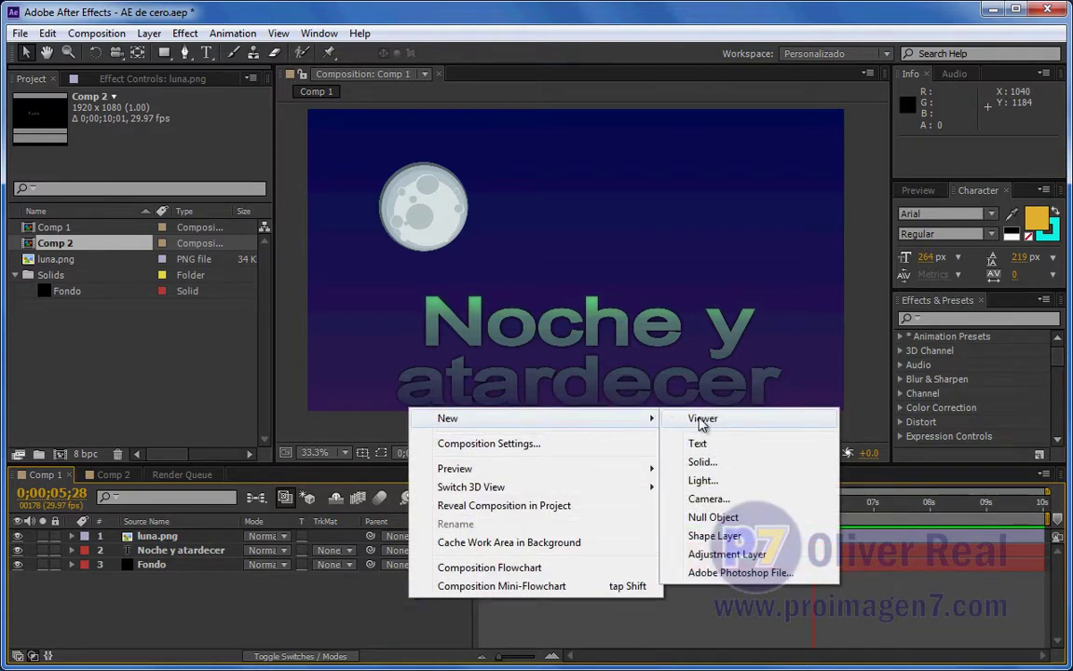
click(703, 462)
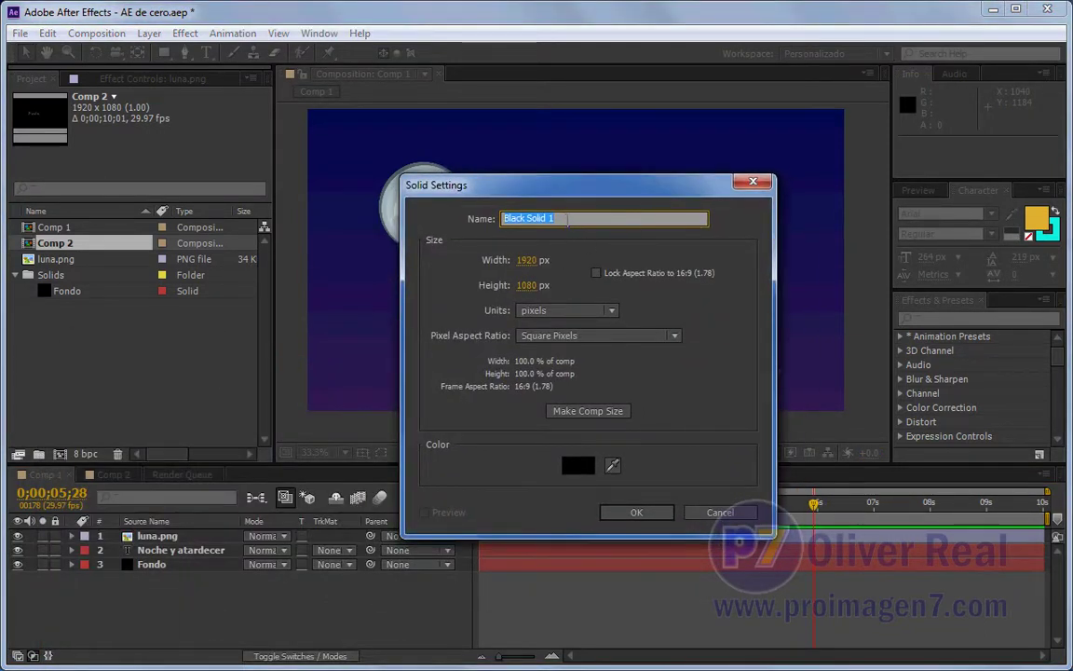
text(campo estrellado)
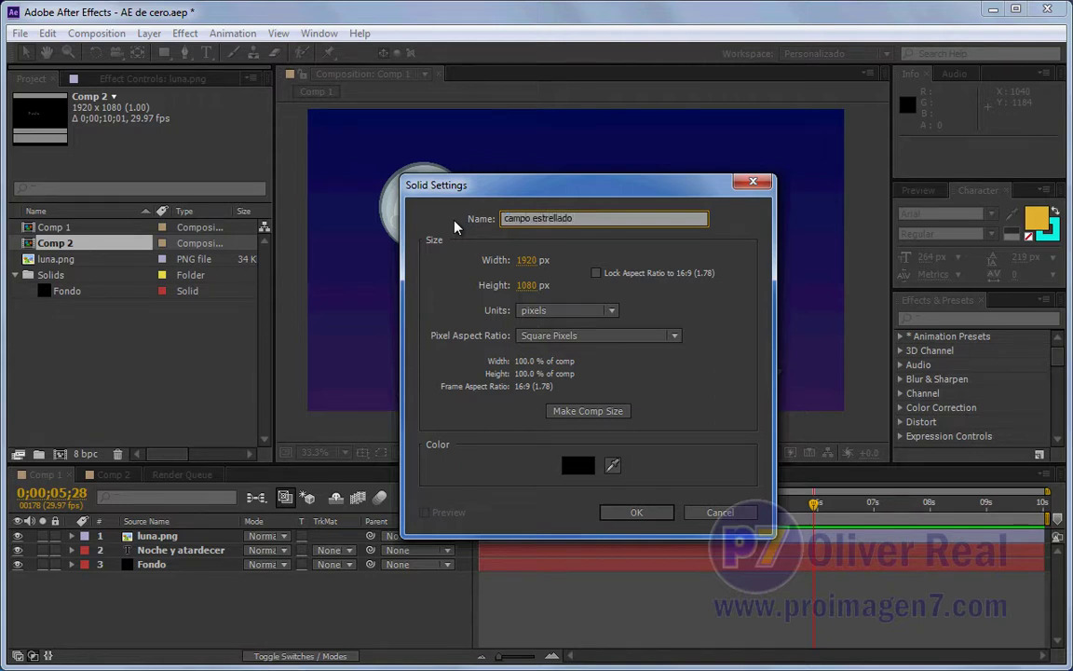
click(597, 414)
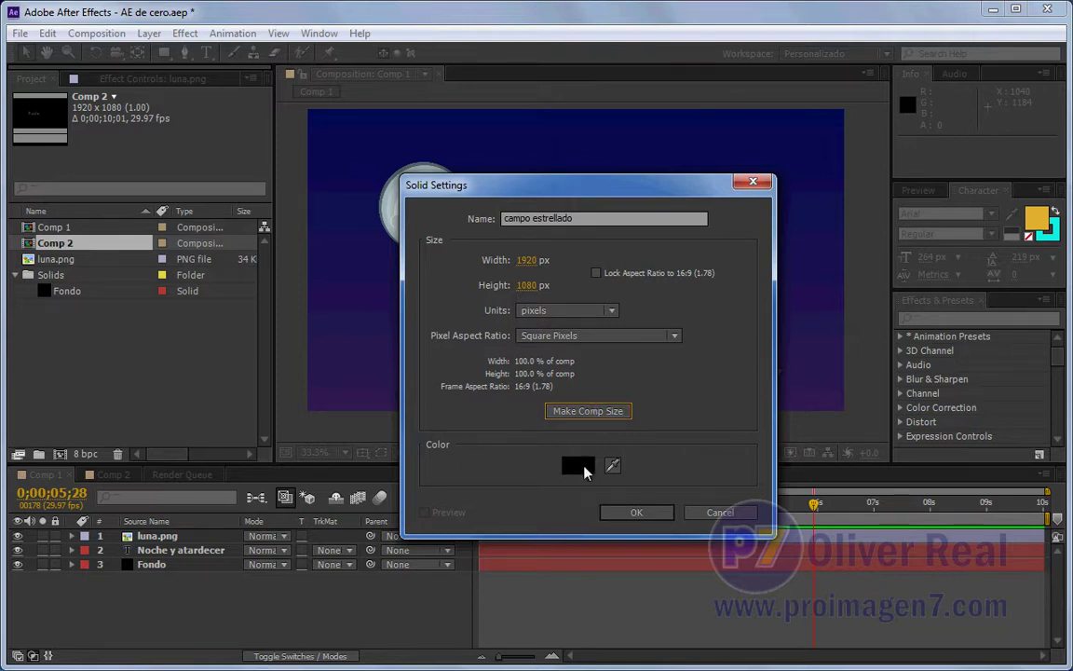
click(632, 514)
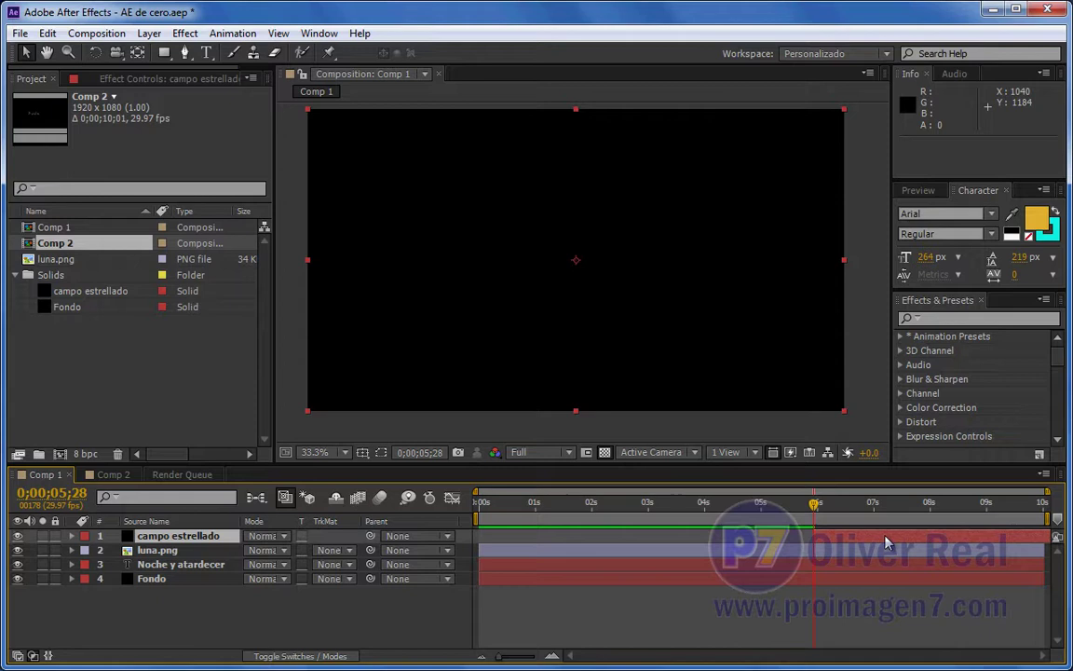
- Slide the campo estrellado bar to span 0;00;00;00–0;00;10;00, then set the time to 0;00;00;25
drag(884, 542, 554, 541)
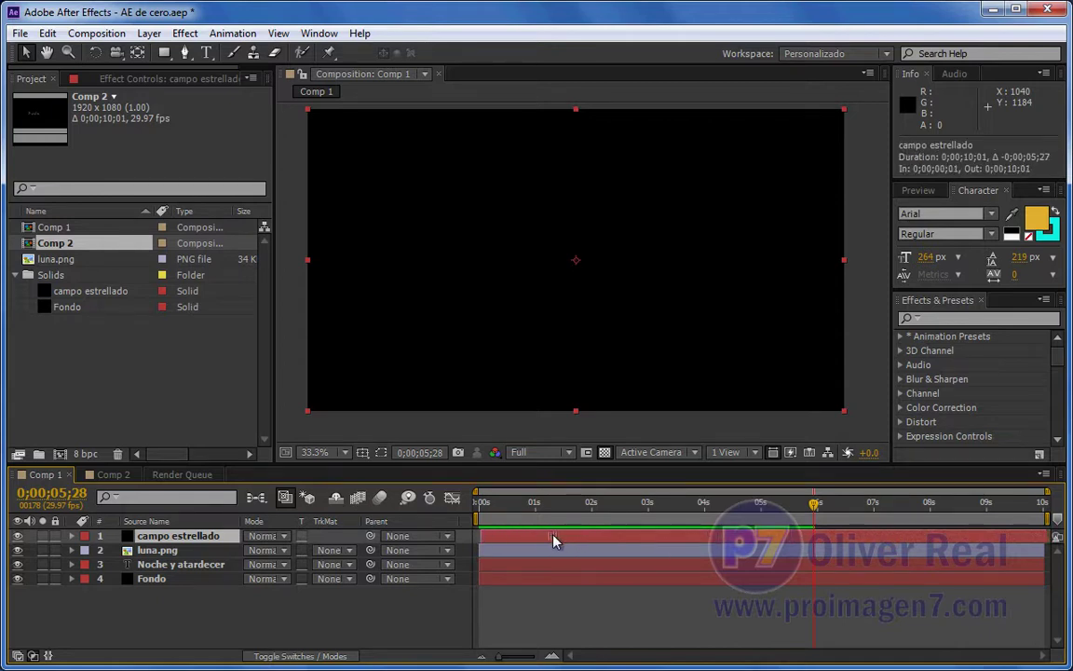
mouse_move(555, 540)
mouse_down()
mouse_move(596, 541)
mouse_move(478, 537)
mouse_move(587, 541)
mouse_move(514, 557)
mouse_up()
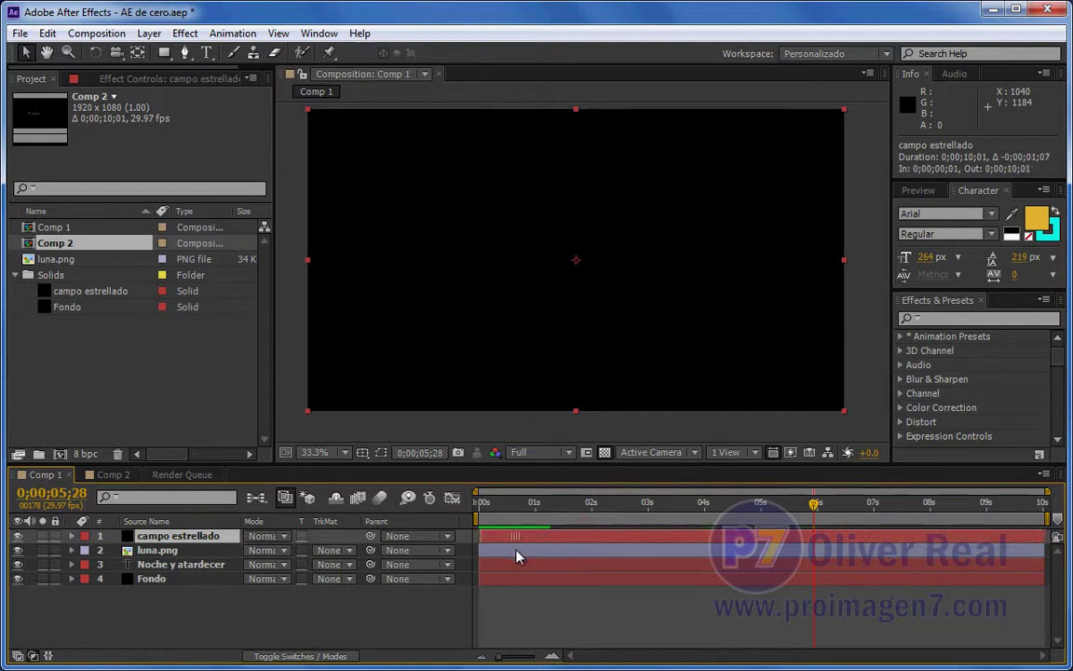
mouse_move(514, 557)
mouse_down()
mouse_move(531, 556)
mouse_move(527, 541)
mouse_move(566, 541)
mouse_move(532, 545)
mouse_up()
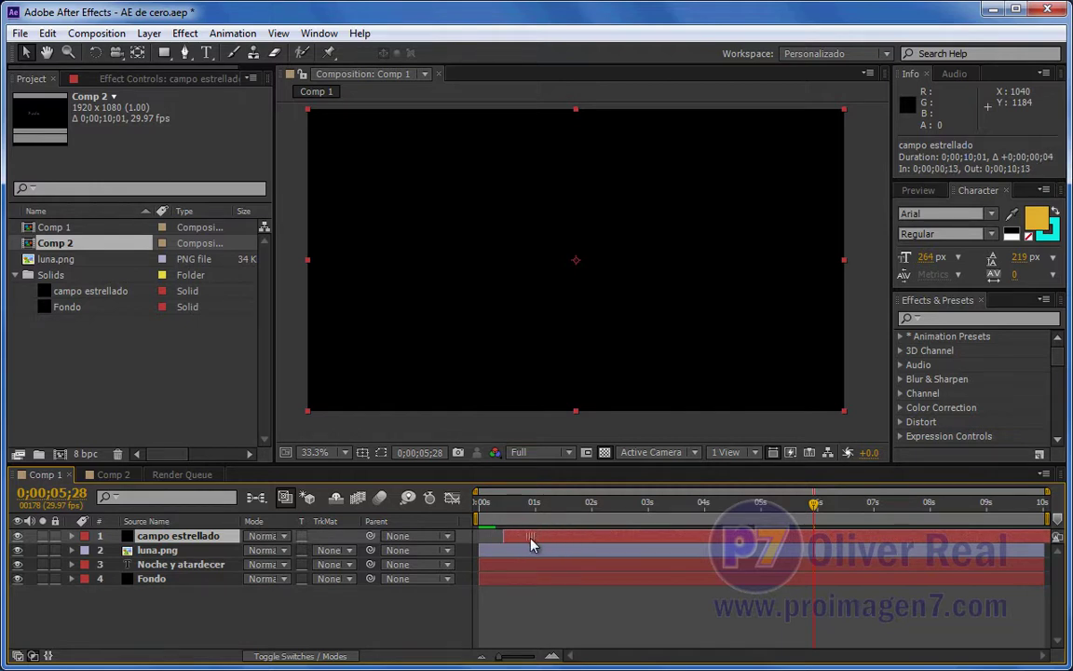
mouse_move(532, 545)
mouse_down()
mouse_move(517, 547)
mouse_move(543, 545)
mouse_move(500, 544)
mouse_move(885, 543)
mouse_move(509, 541)
mouse_up()
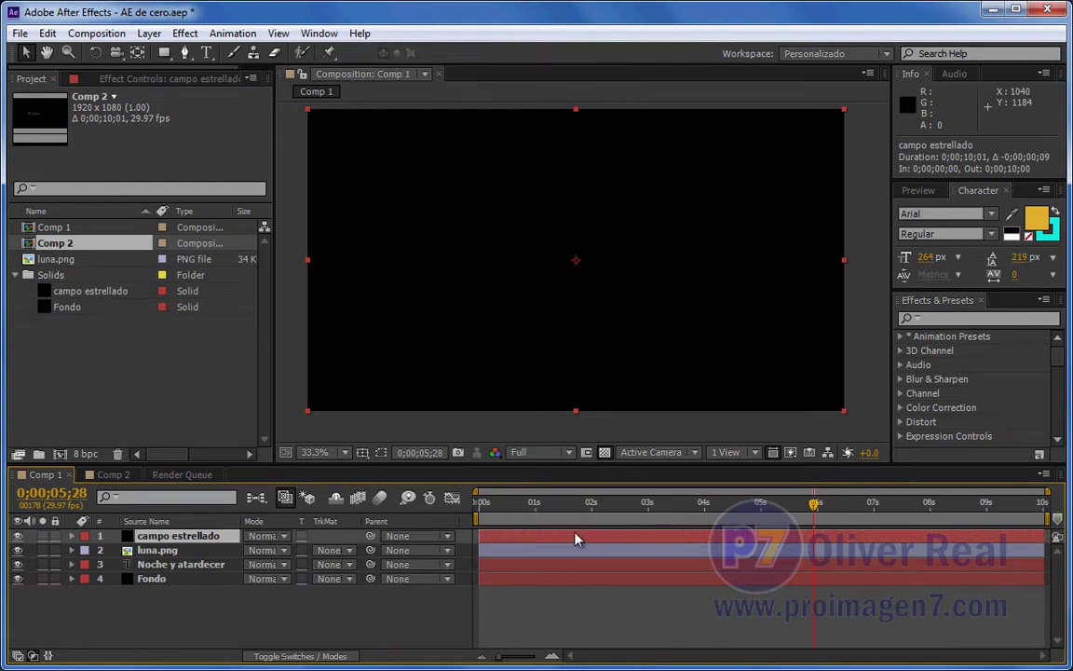
click(730, 557)
click(527, 504)
click(524, 539)
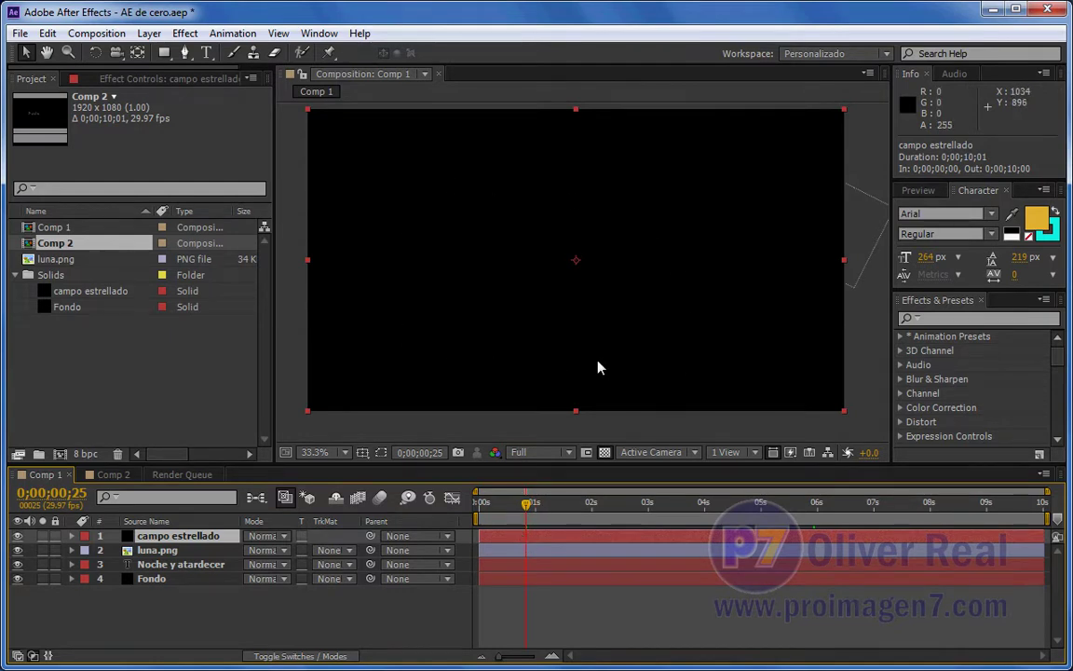
- Apply Simulation > CC Particle World to the campo estrellado solid
click(190, 36)
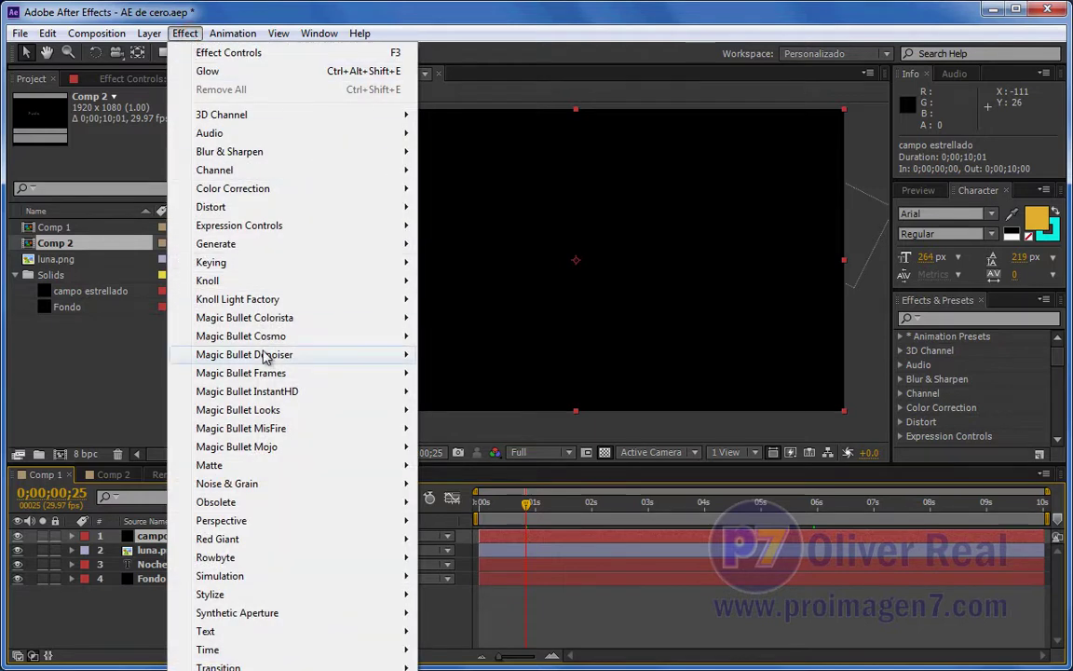
mouse_move(276, 575)
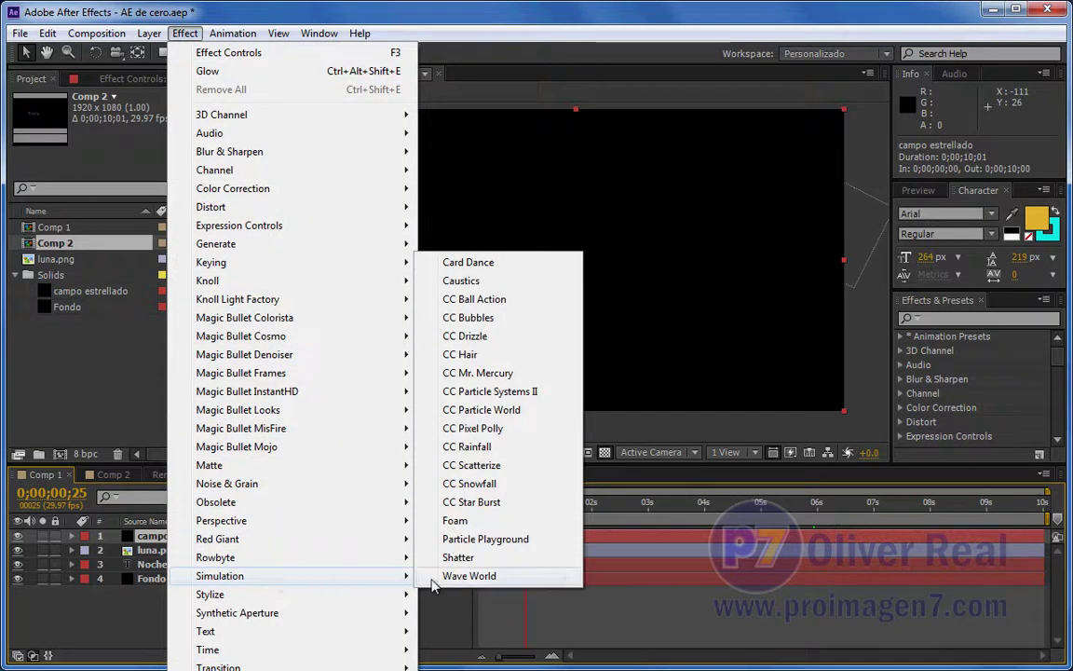
click(538, 410)
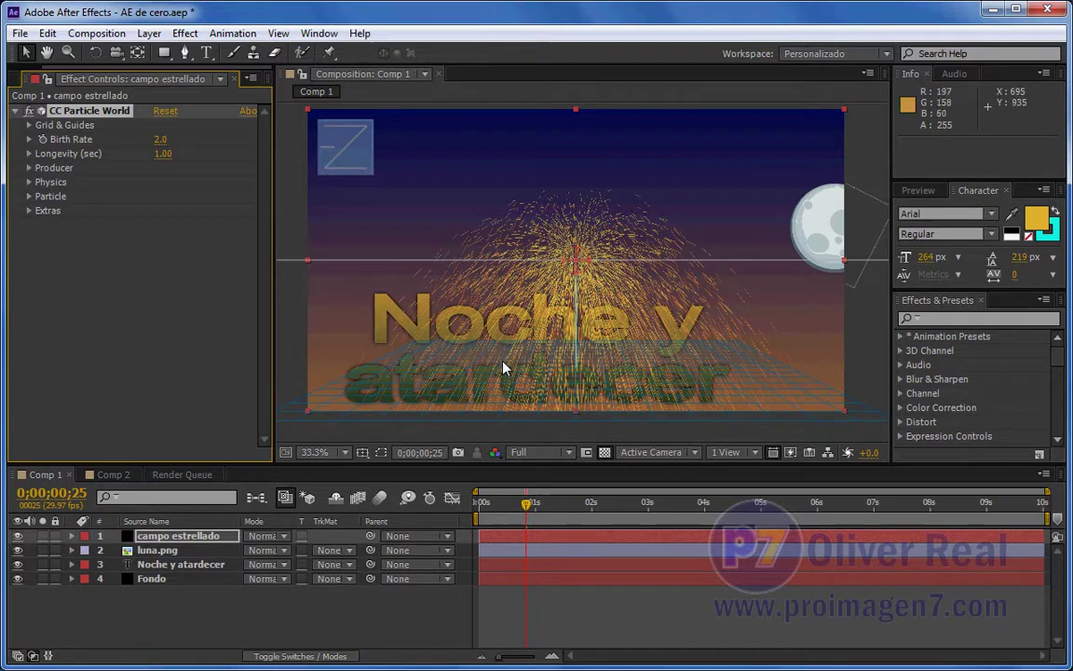
- Scrub the first frames to watch the particle burst, then expand CC Particle World's Grid & Guides
click(475, 504)
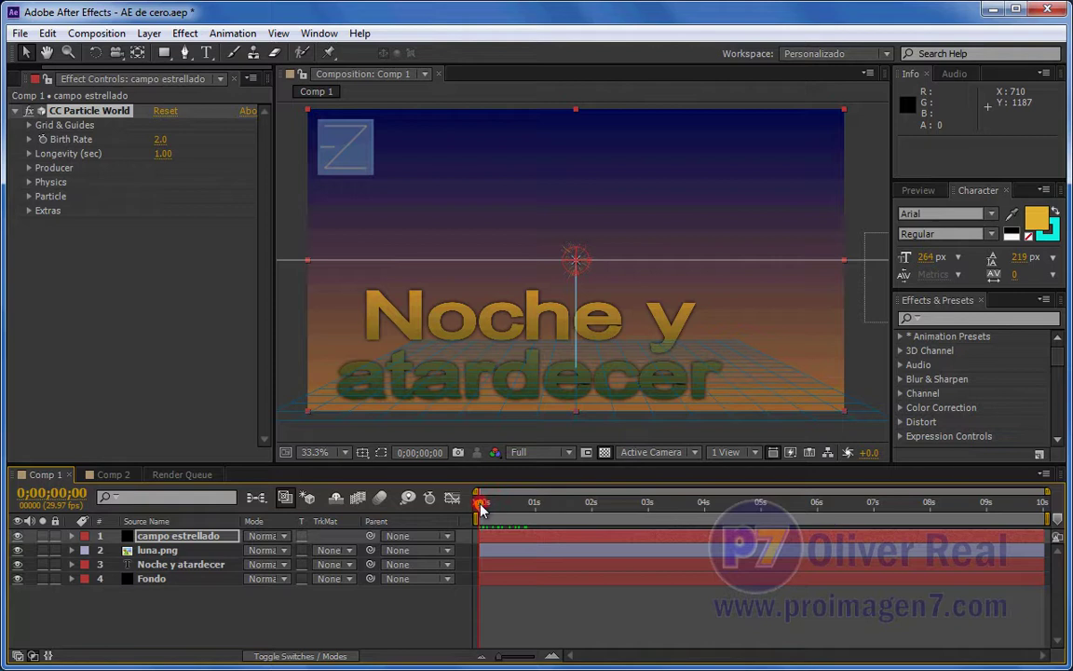
mouse_move(479, 504)
mouse_down()
mouse_move(558, 502)
mouse_move(509, 504)
mouse_up()
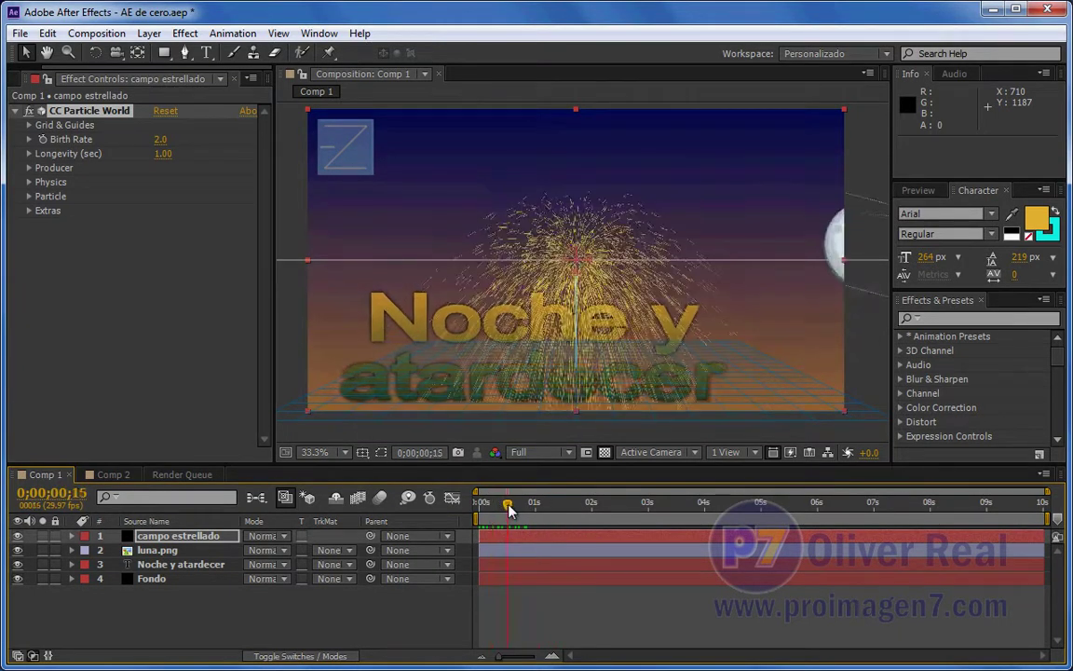
drag(508, 506, 498, 504)
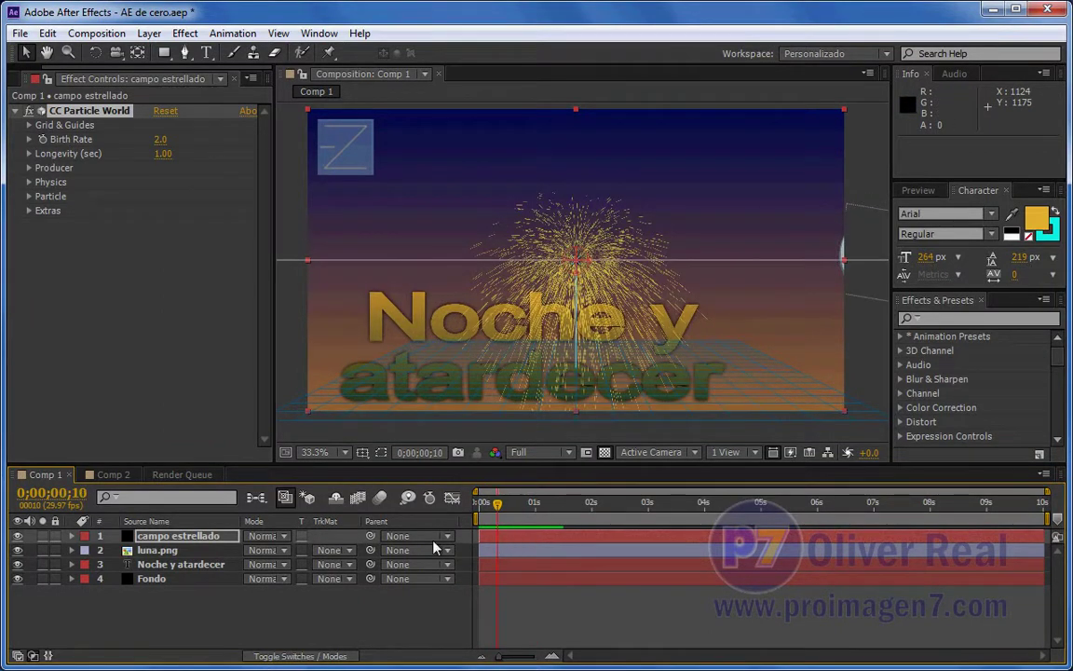
click(172, 538)
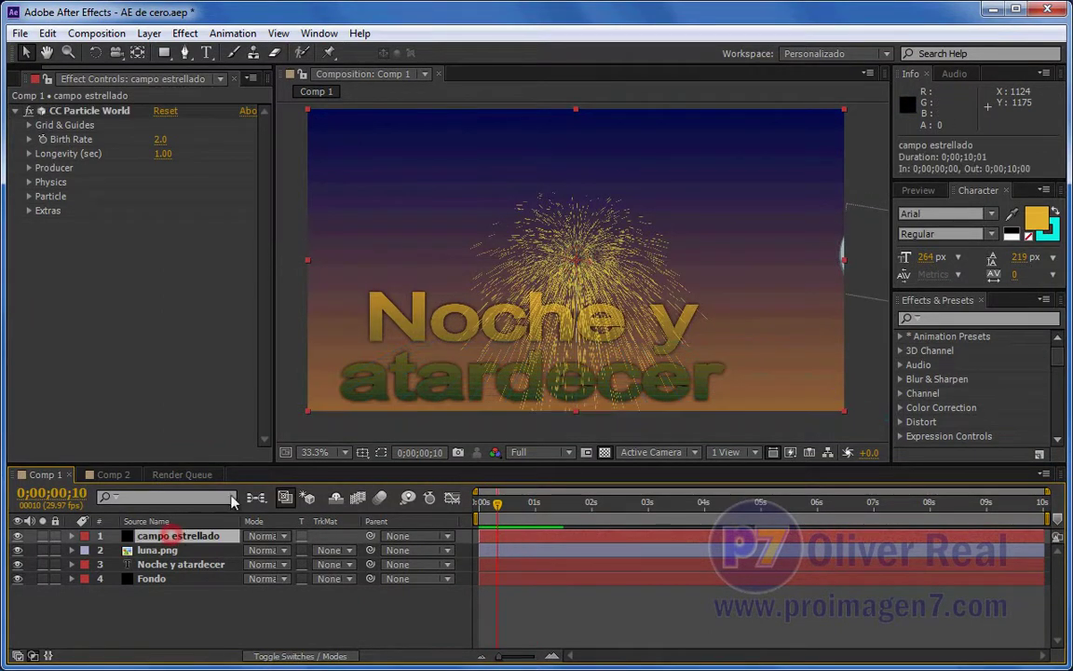
click(81, 112)
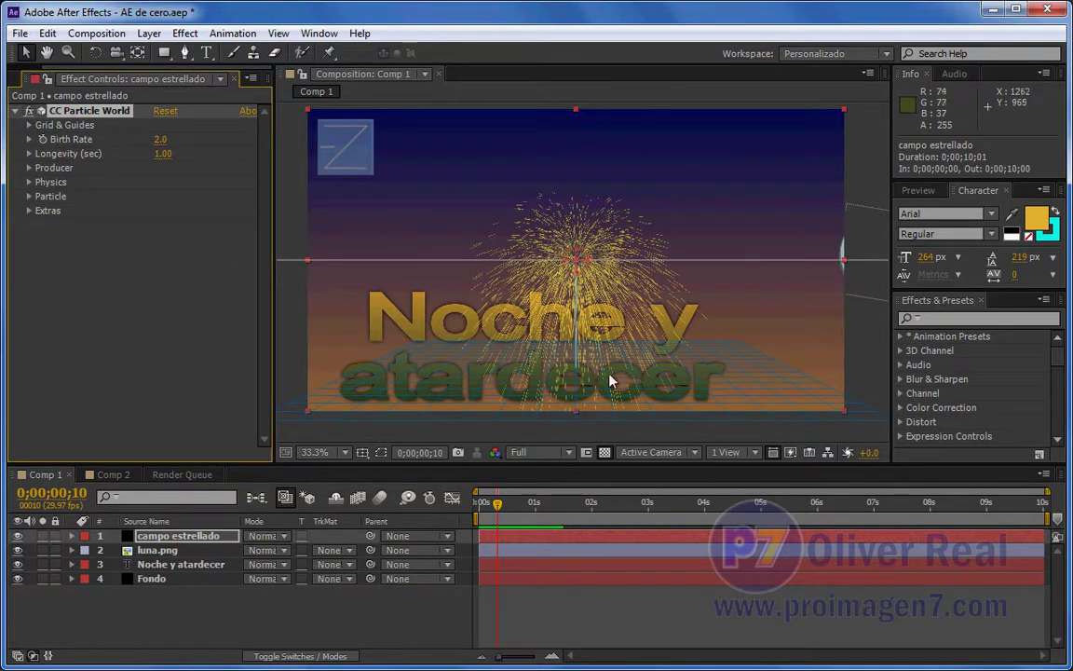
click(29, 125)
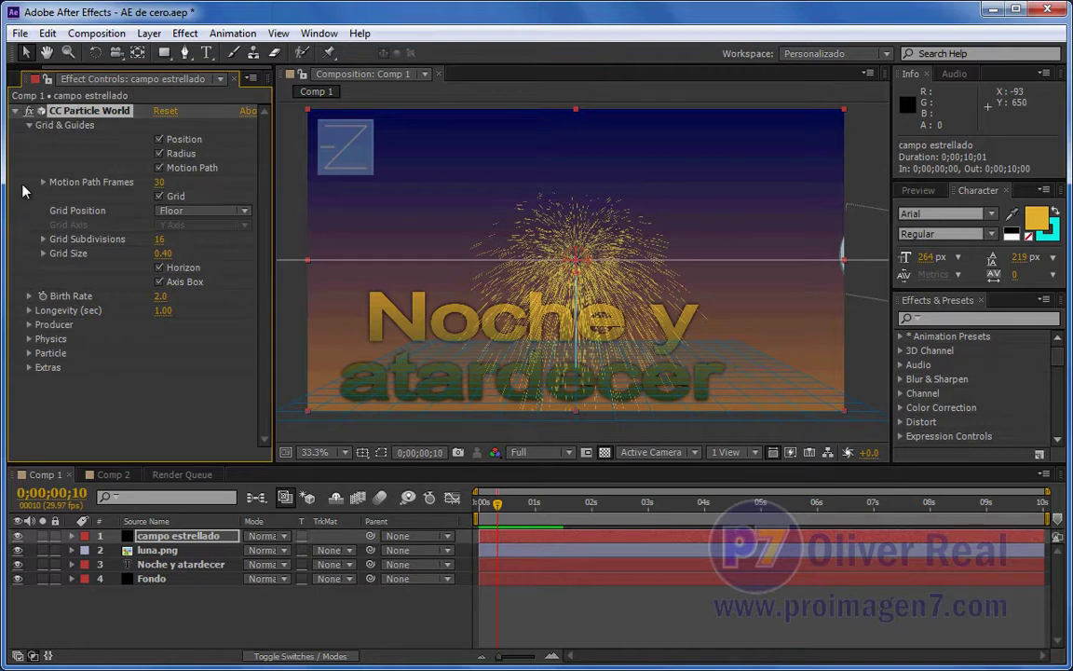
- Uncheck the Position, Radius, Motion Path, Grid, Horizon and Axis Box guides, then collapse Grid & Guides
click(29, 124)
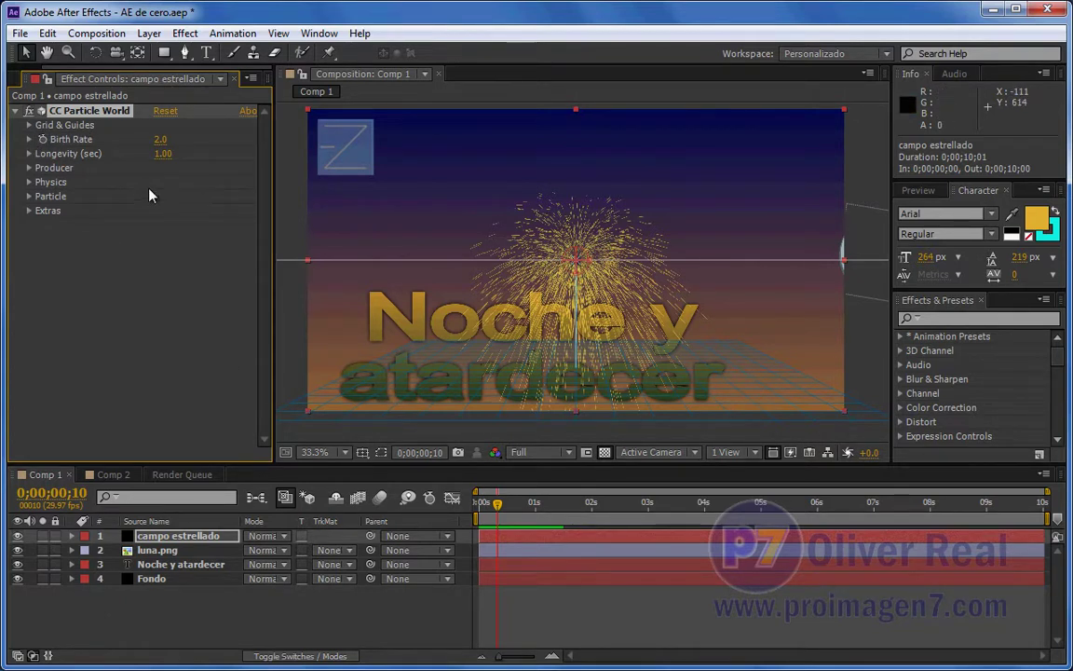
click(29, 125)
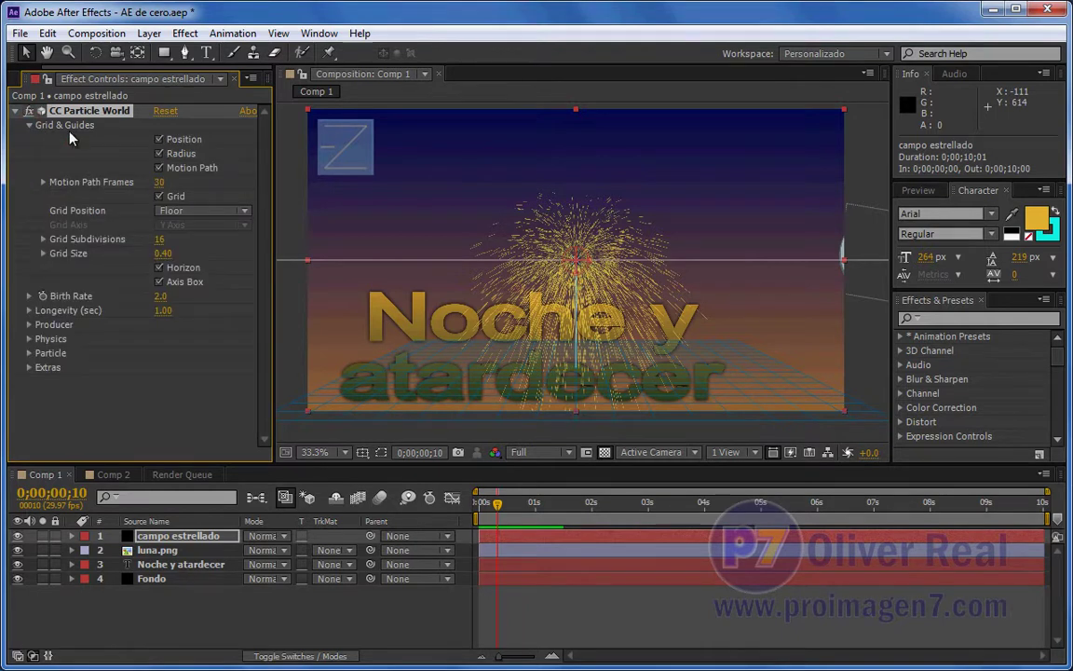
click(159, 139)
click(159, 153)
click(159, 168)
click(159, 195)
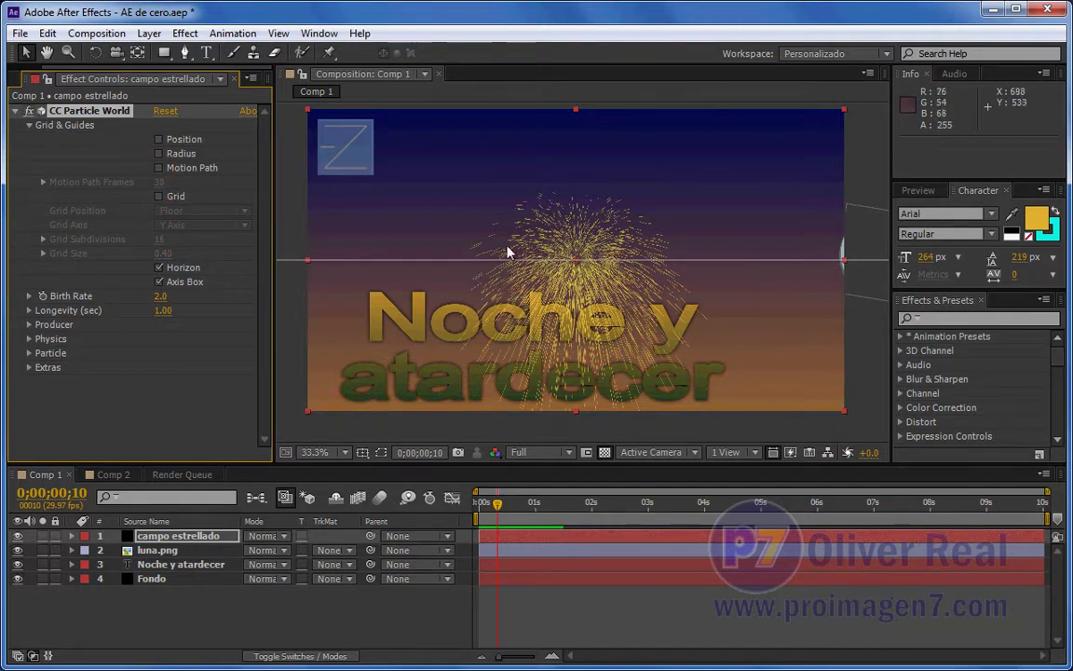
click(159, 268)
click(160, 282)
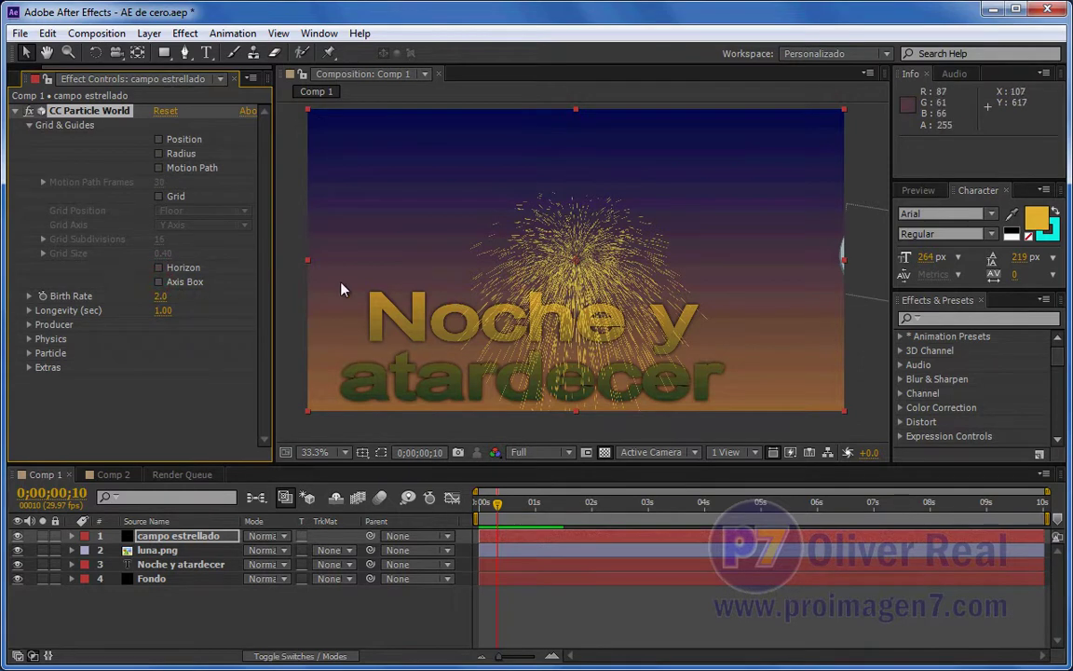
click(29, 126)
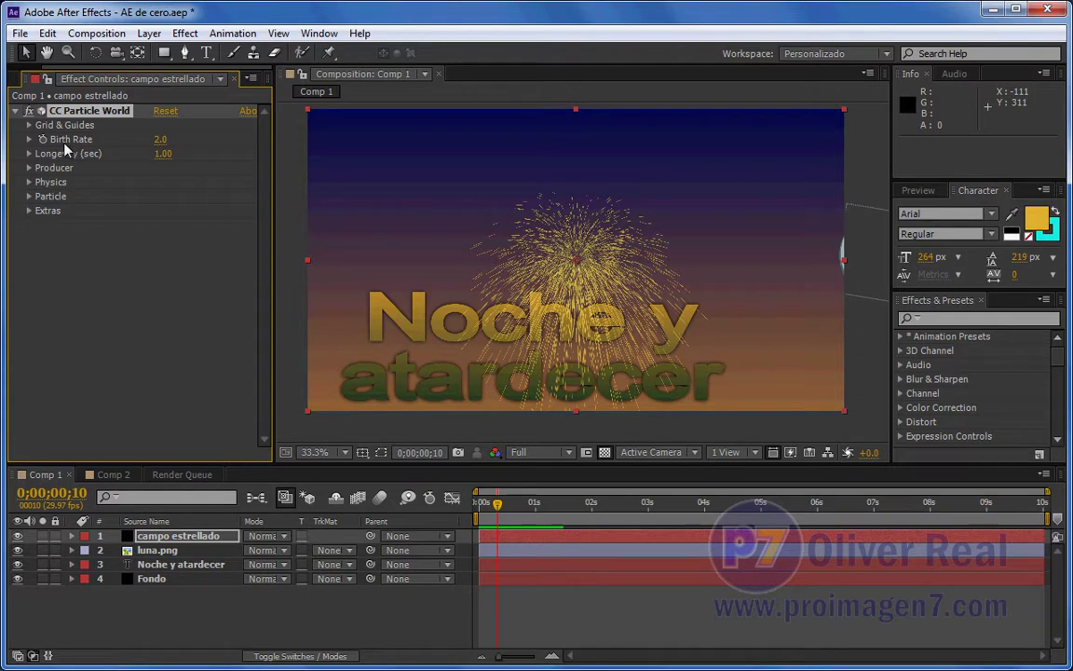
- Set CC Particle World's Birth Rate to 1.0 and RAM-preview the particles from the start
click(161, 141)
text(01)
click(173, 230)
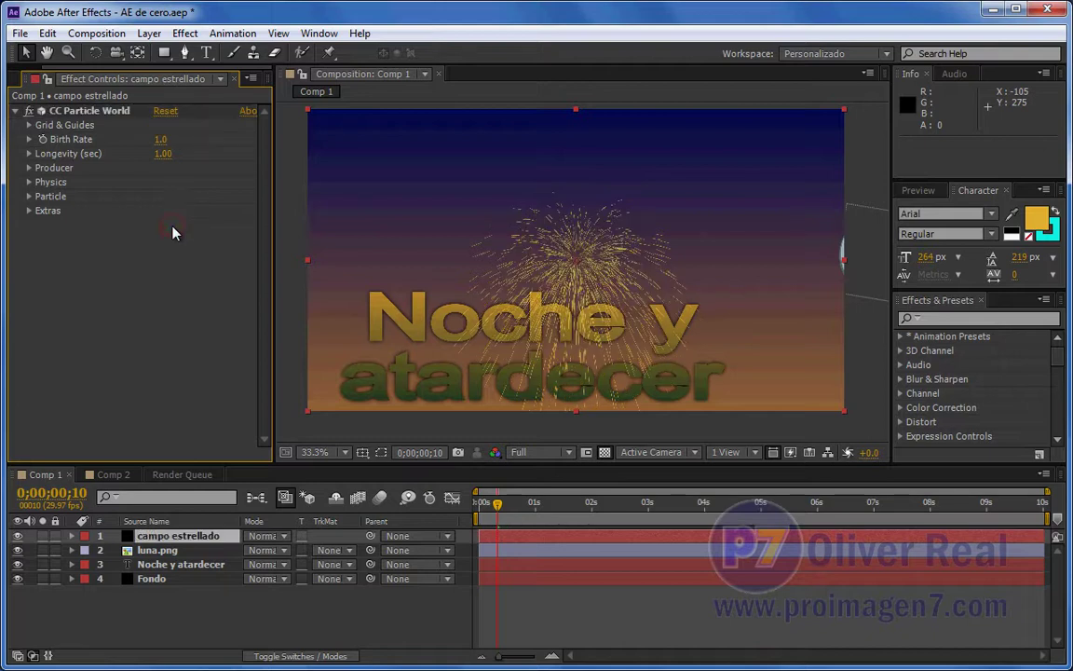
mouse_move(498, 503)
mouse_down()
mouse_move(478, 510)
mouse_move(503, 510)
mouse_up()
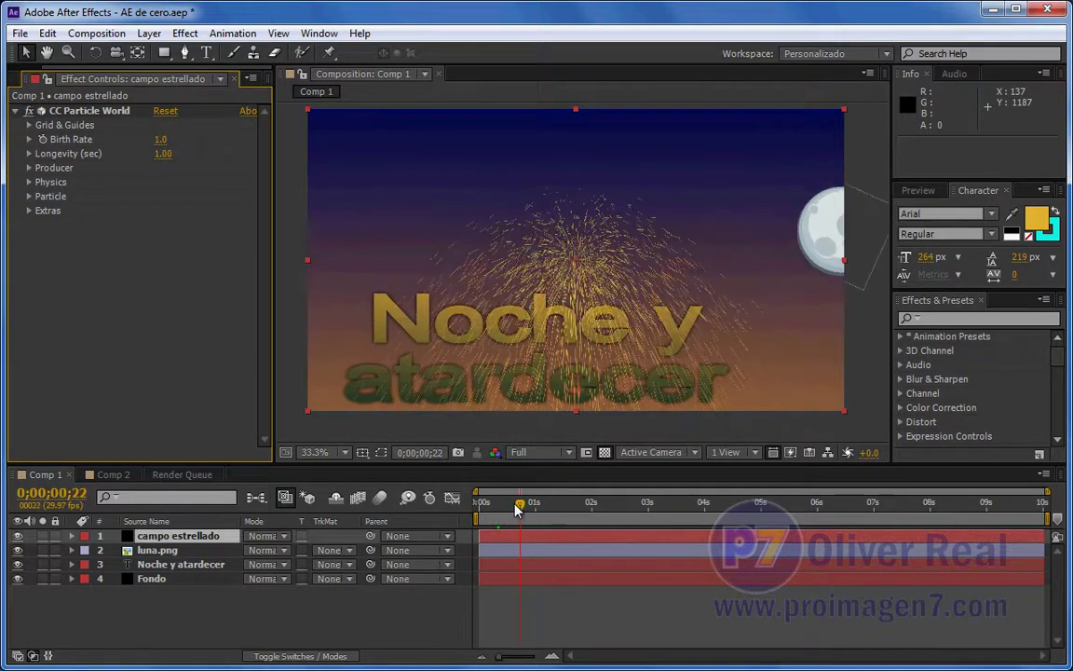
key(KP_0)
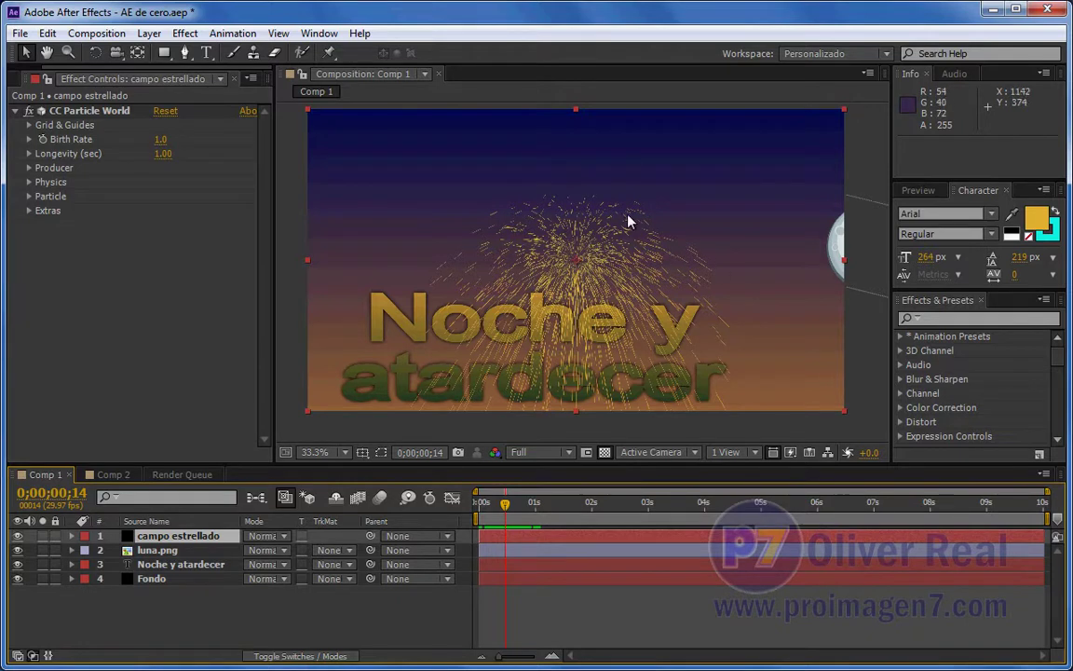
- At 0;00;00;20, expand the Particle group showing Line type and 75% Max Opacity
mouse_move(504, 503)
mouse_down()
mouse_move(515, 507)
mouse_move(497, 524)
mouse_up()
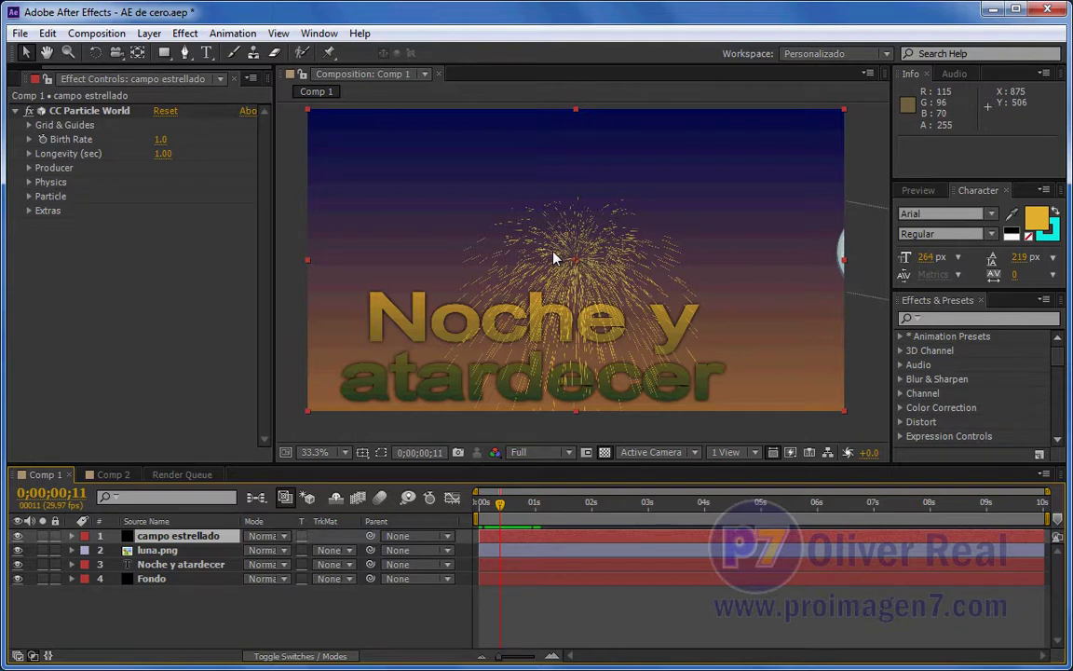
click(29, 197)
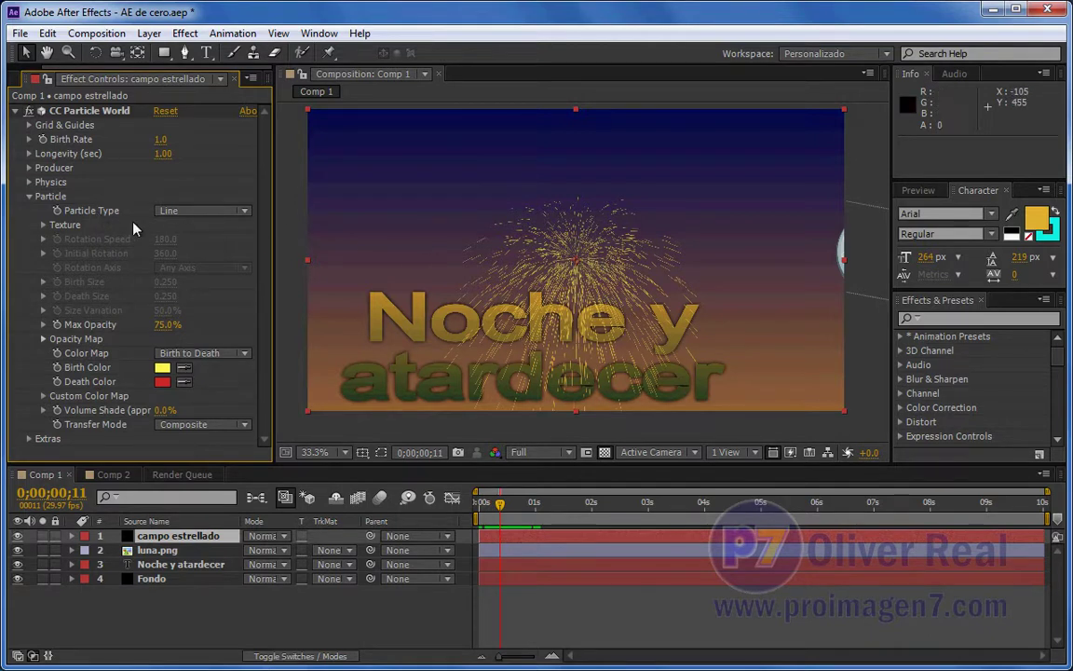
- Change Particle Type from Line to Star and scrub the timeline to check the stars
click(245, 214)
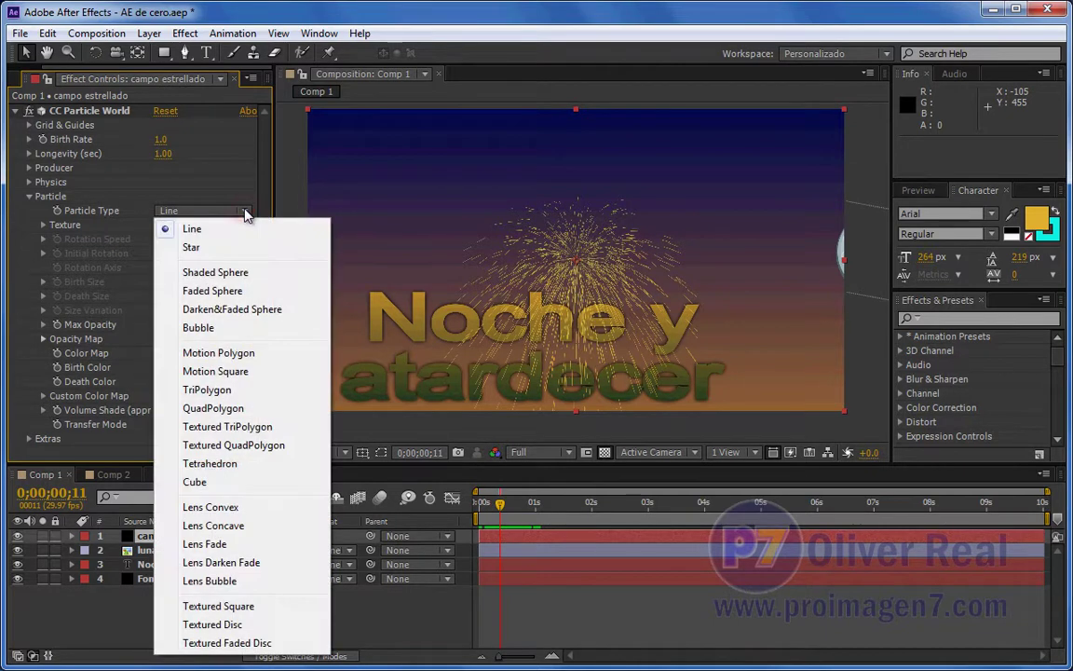
click(207, 249)
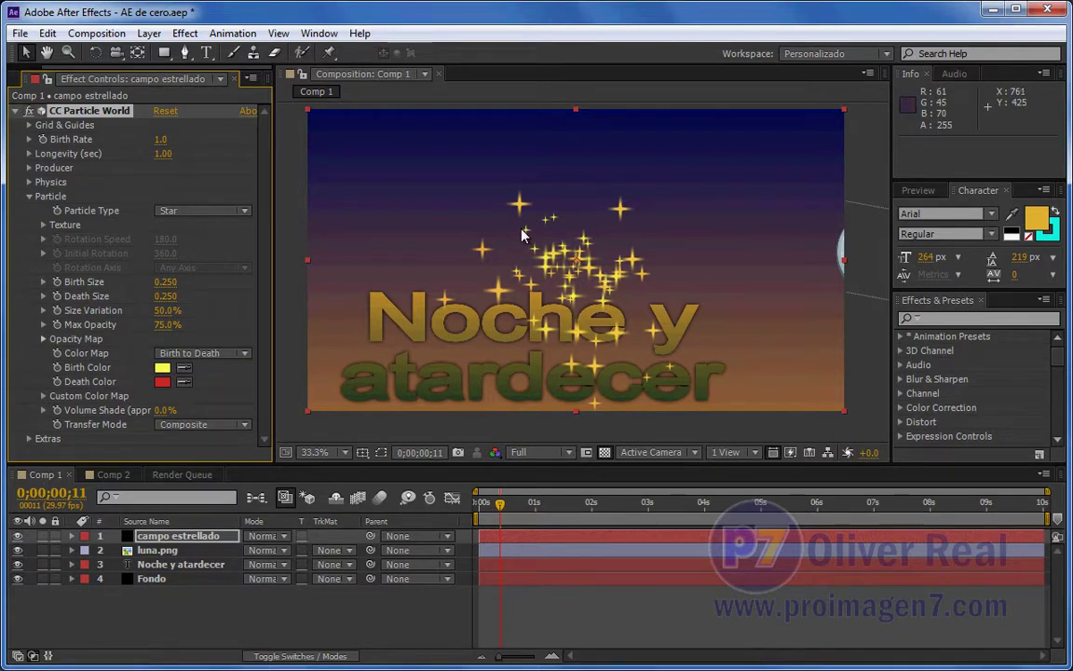
mouse_move(500, 503)
mouse_down()
mouse_move(484, 508)
mouse_move(567, 506)
mouse_move(483, 516)
mouse_move(537, 509)
mouse_move(486, 511)
mouse_move(502, 509)
mouse_up()
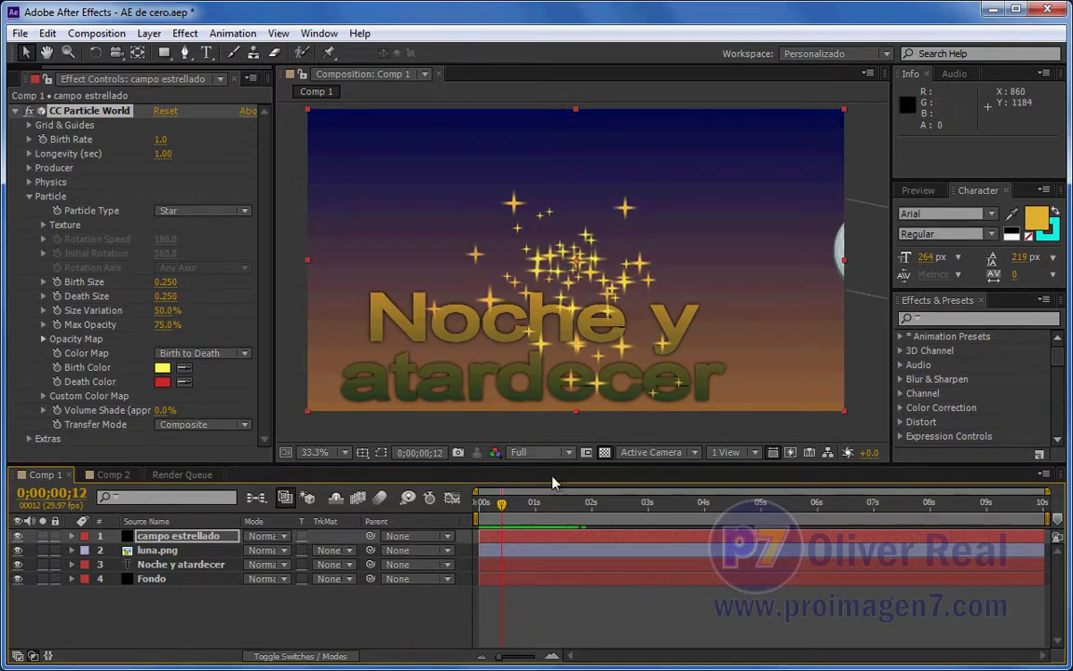
drag(502, 509, 509, 510)
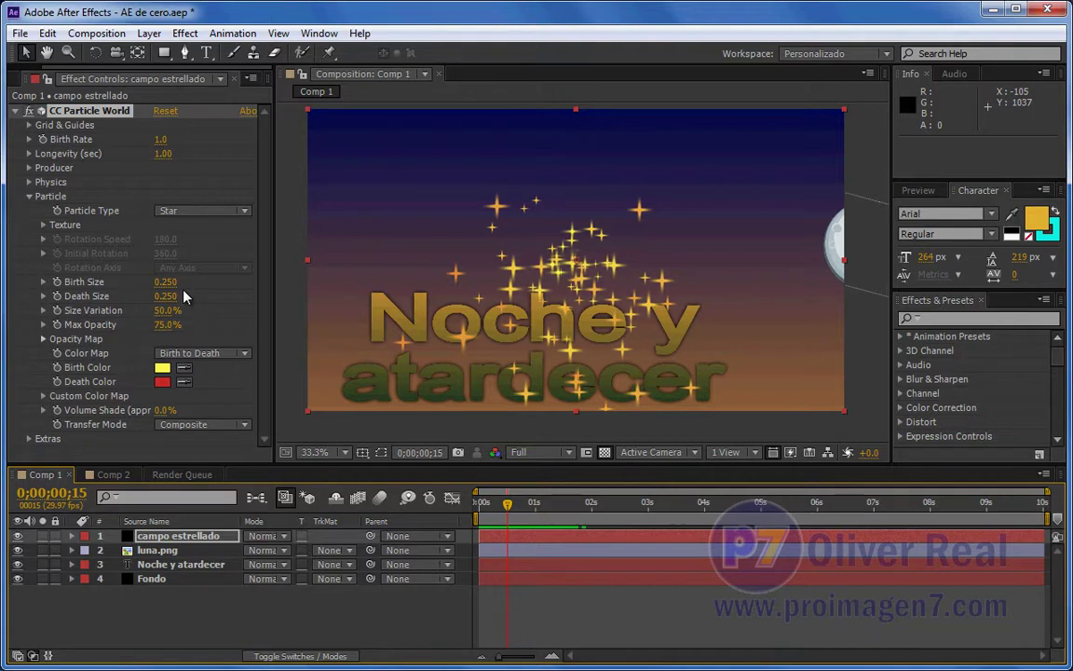
drag(508, 504, 546, 503)
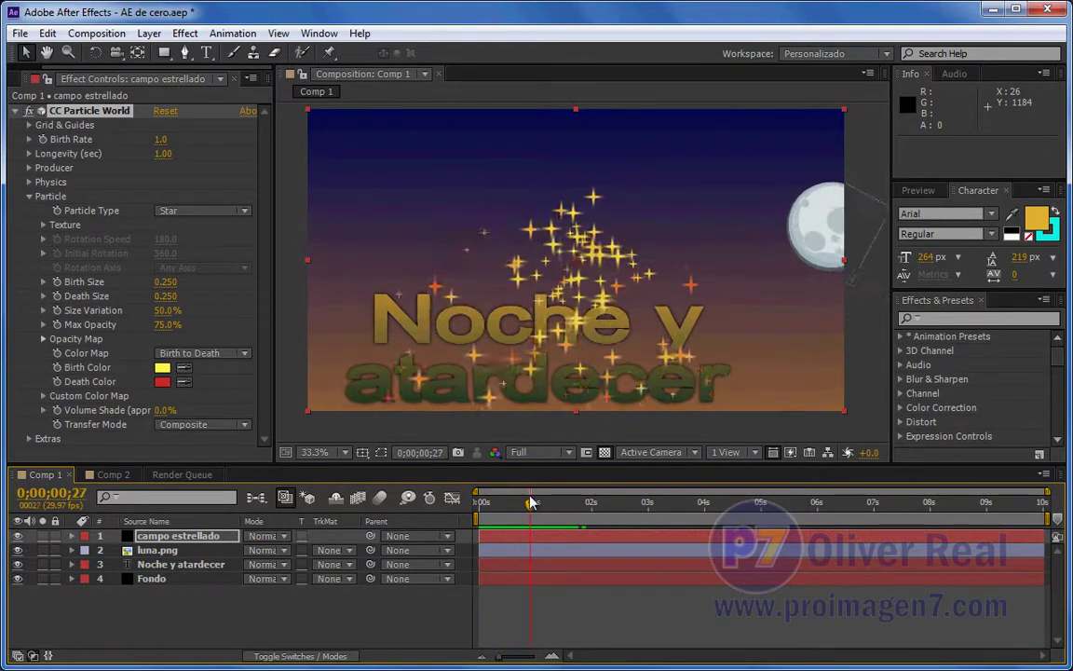
mouse_move(546, 503)
mouse_down()
mouse_move(463, 517)
mouse_move(504, 506)
mouse_move(477, 511)
mouse_up()
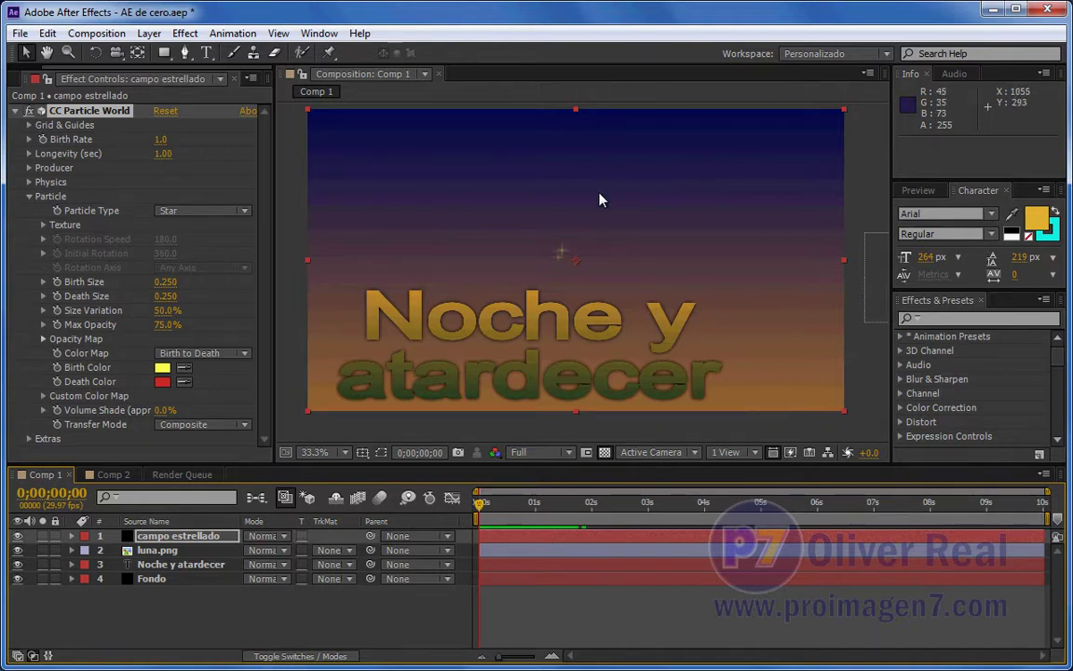
- Reset Birth Size to 0, then scrub it to 0.040 with Death Size 0.110, checking at 0;00;01;14
click(166, 281)
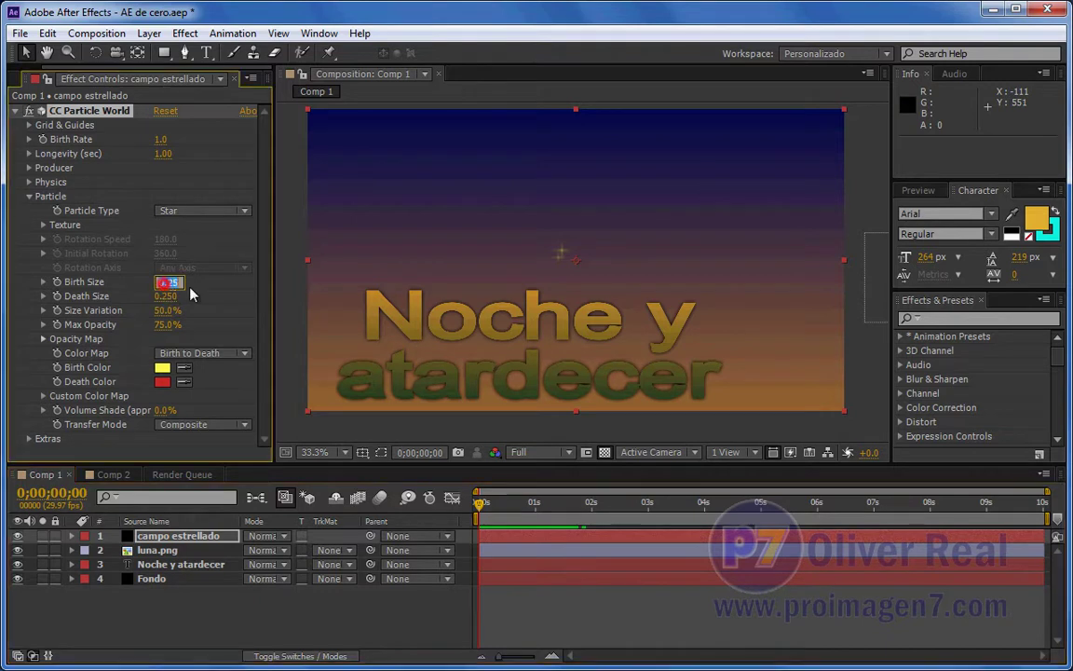
text(0)
key(Return)
click(561, 503)
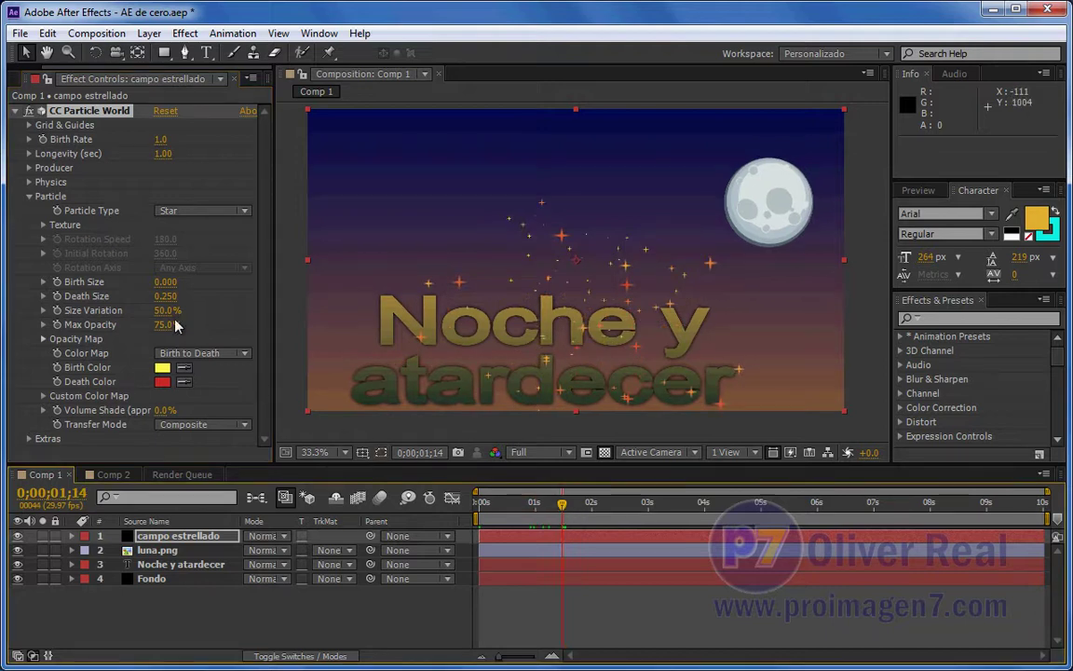
mouse_move(165, 282)
mouse_down()
mouse_move(175, 288)
mouse_move(152, 296)
mouse_up()
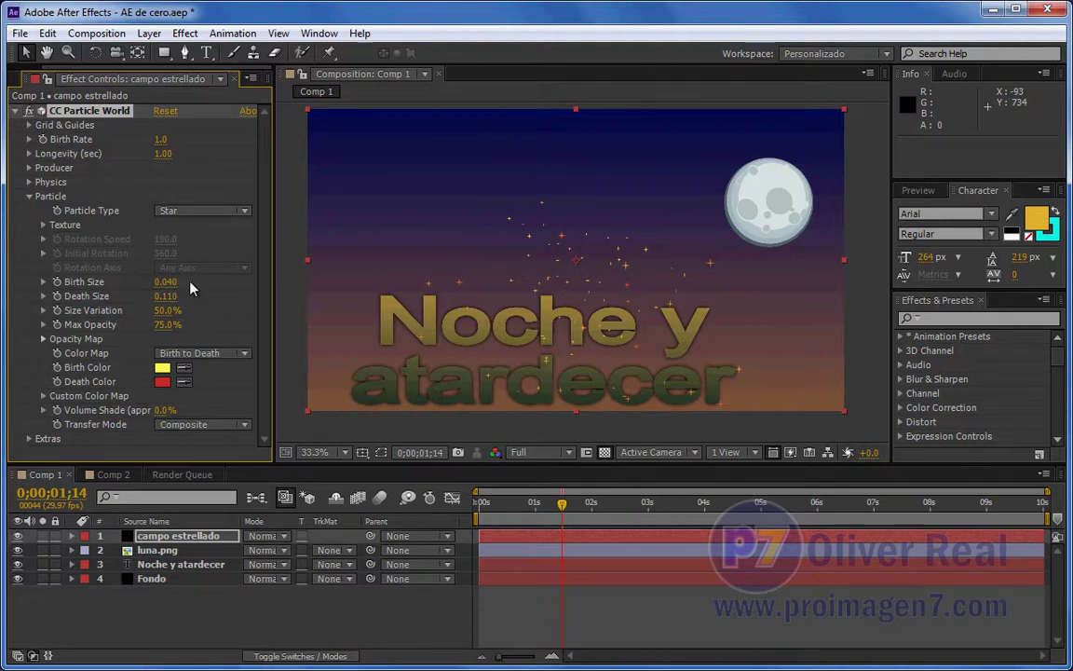
click(556, 504)
mouse_move(556, 508)
mouse_down()
mouse_move(640, 507)
mouse_move(562, 508)
mouse_up()
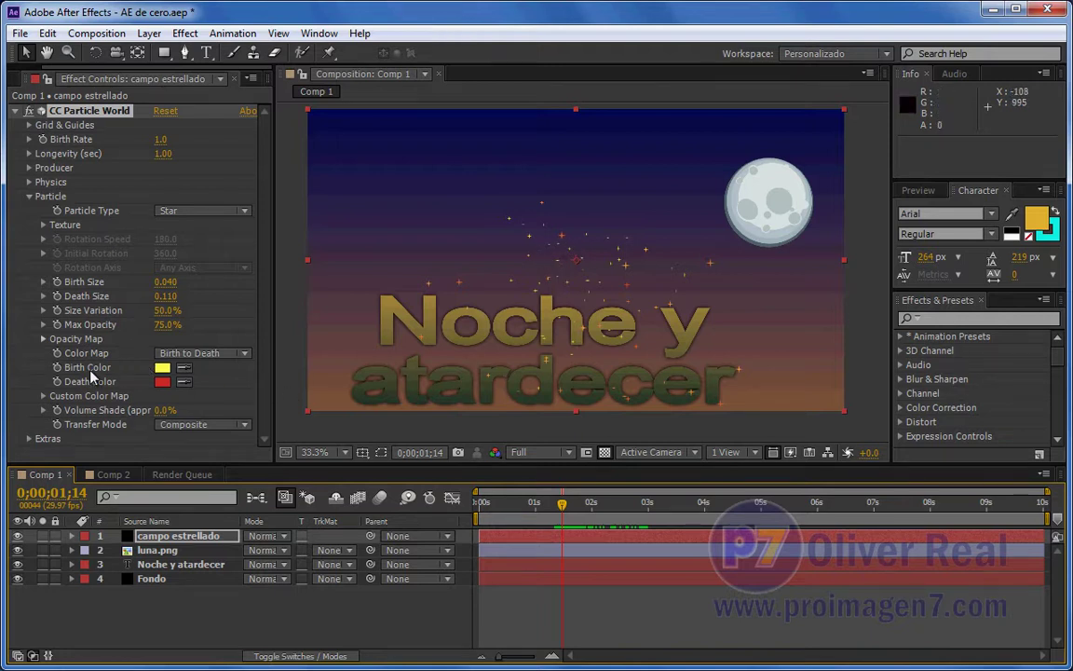
- Set the stars' Birth Color to a pale cyan
click(162, 367)
drag(90, 521, 62, 500)
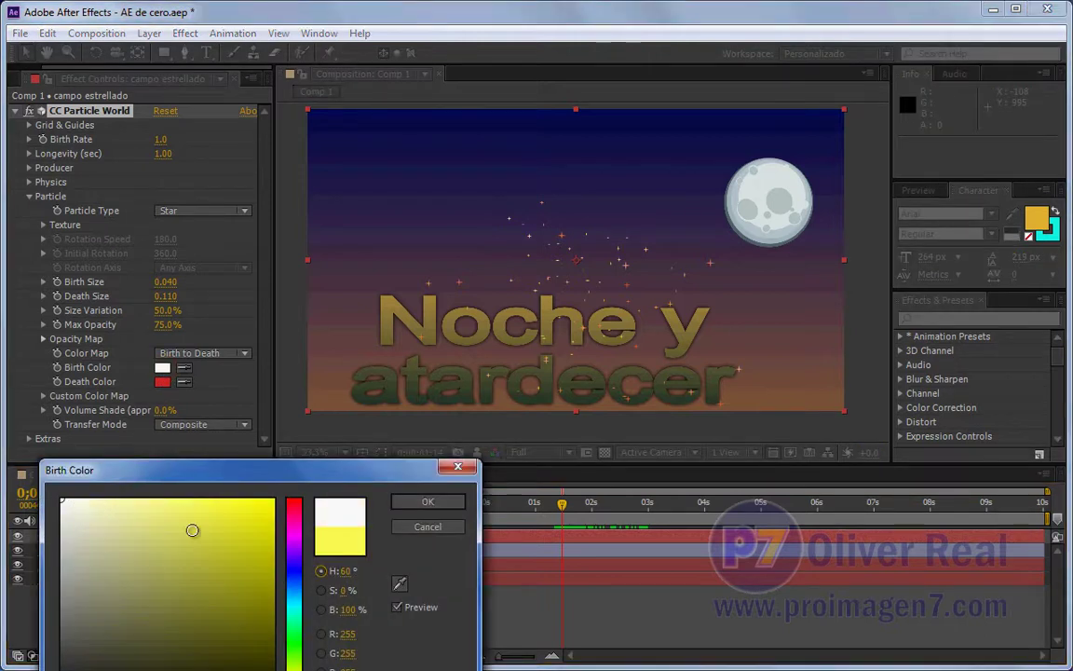
click(294, 608)
click(68, 501)
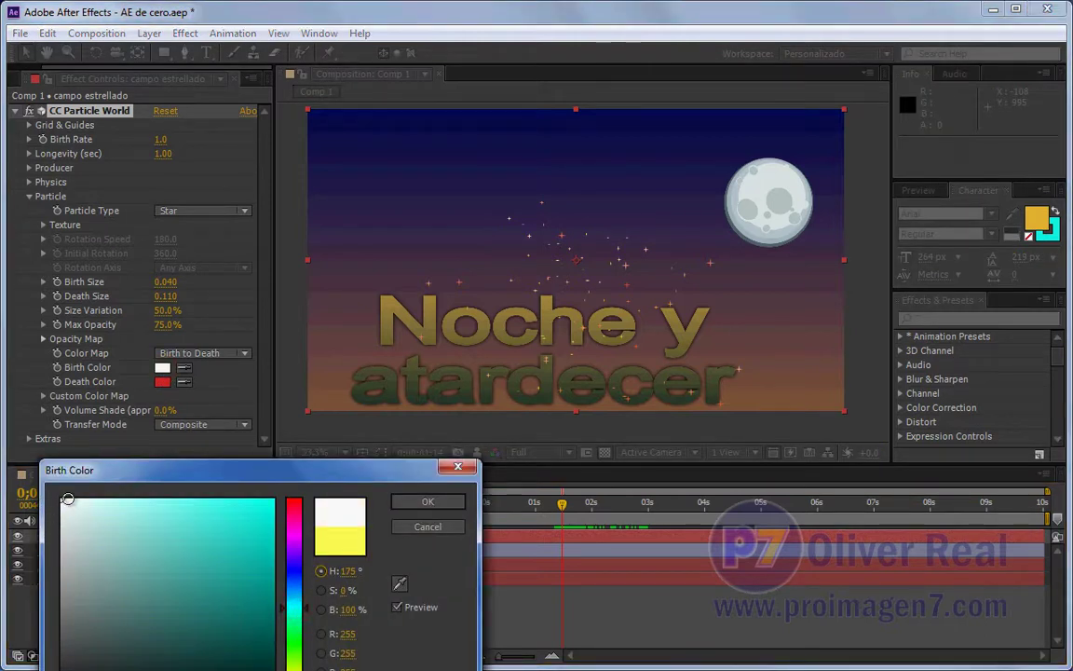
click(426, 503)
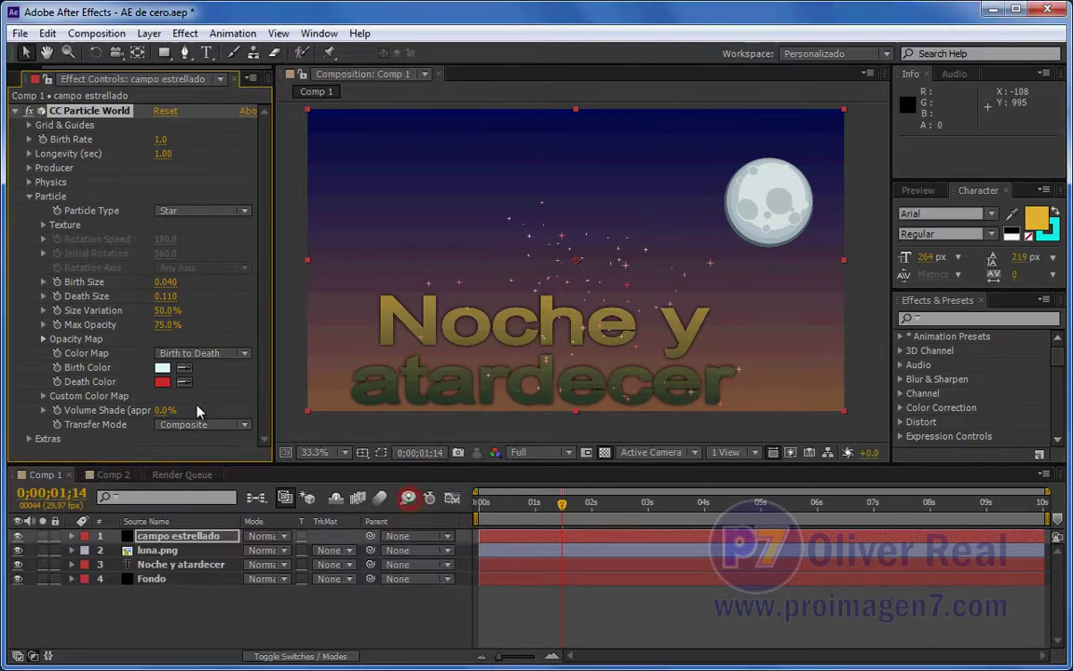
- Set the stars' Death Color to a pale blue
click(162, 382)
click(295, 569)
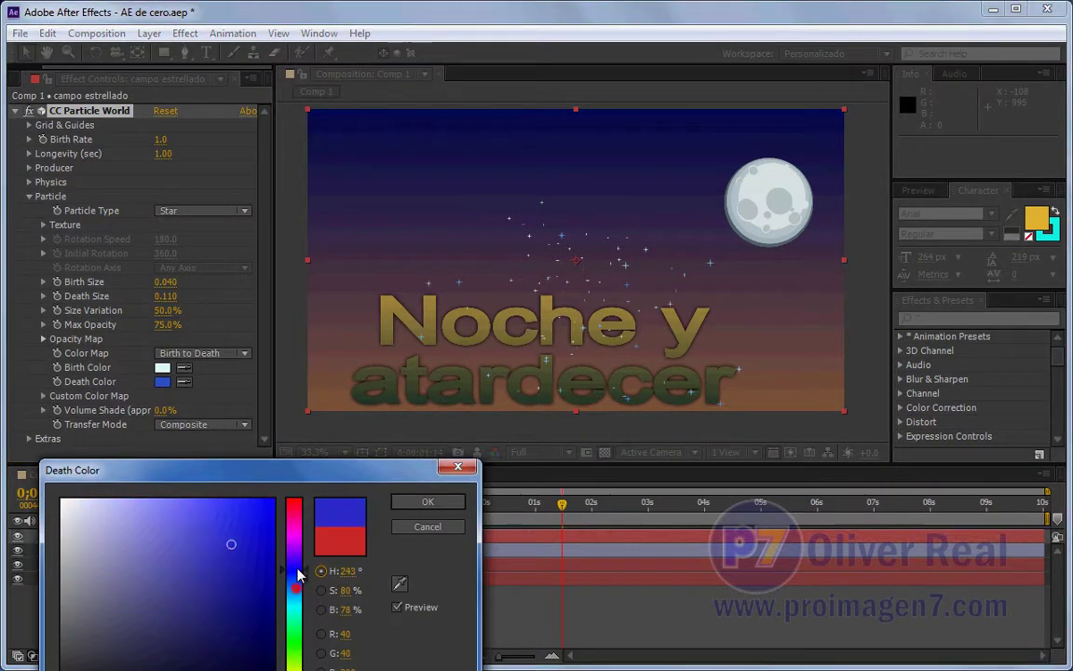
drag(91, 496, 104, 485)
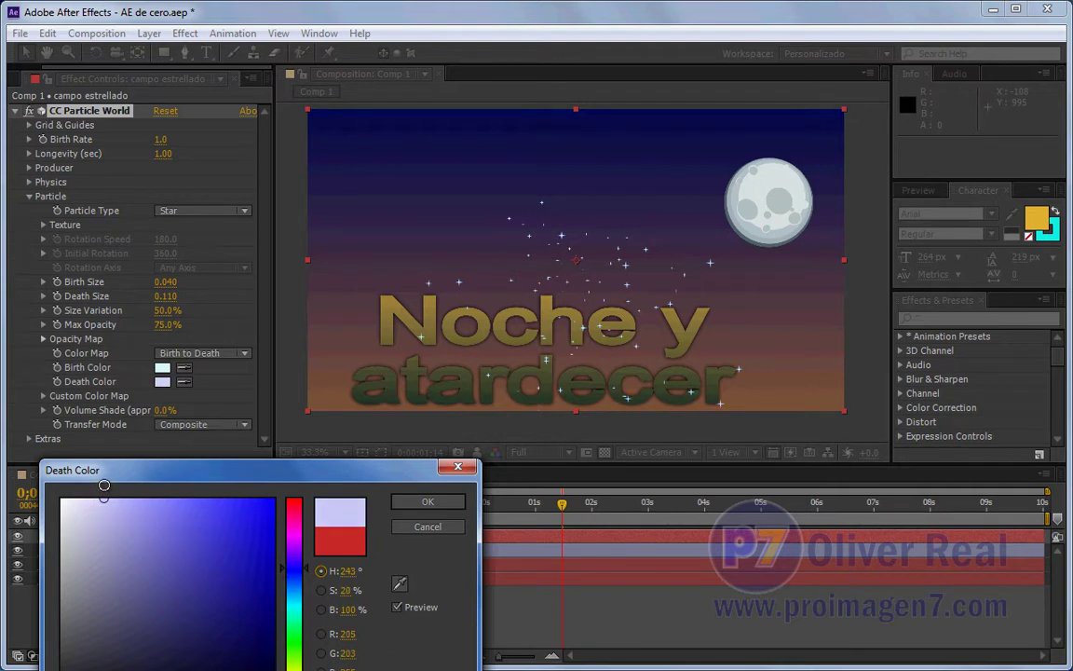
drag(300, 570, 300, 578)
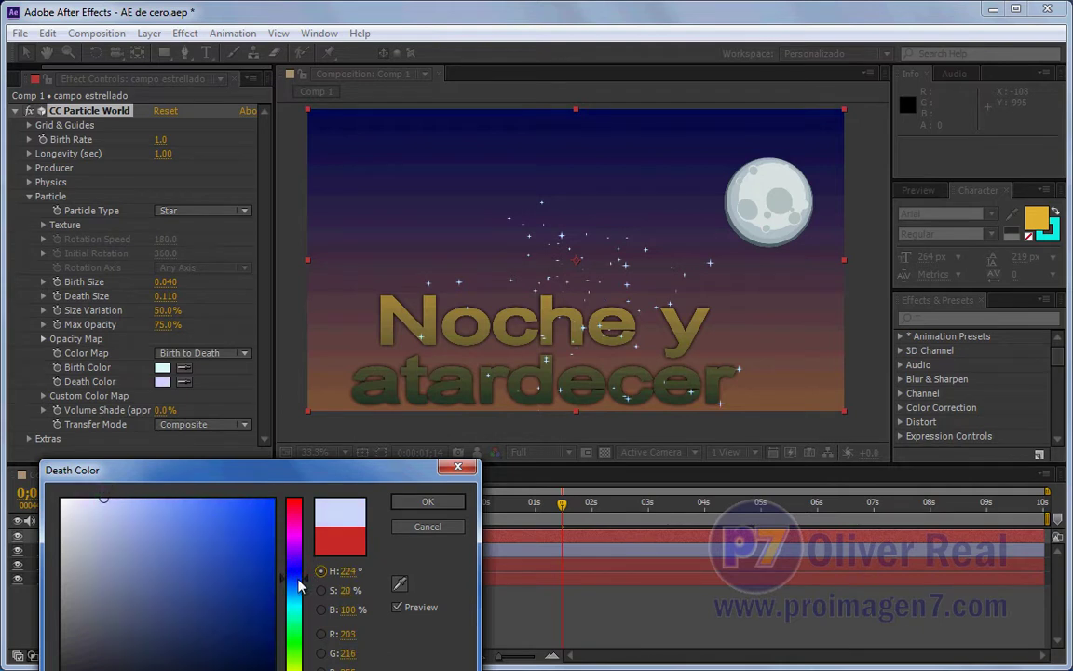
drag(105, 499, 130, 499)
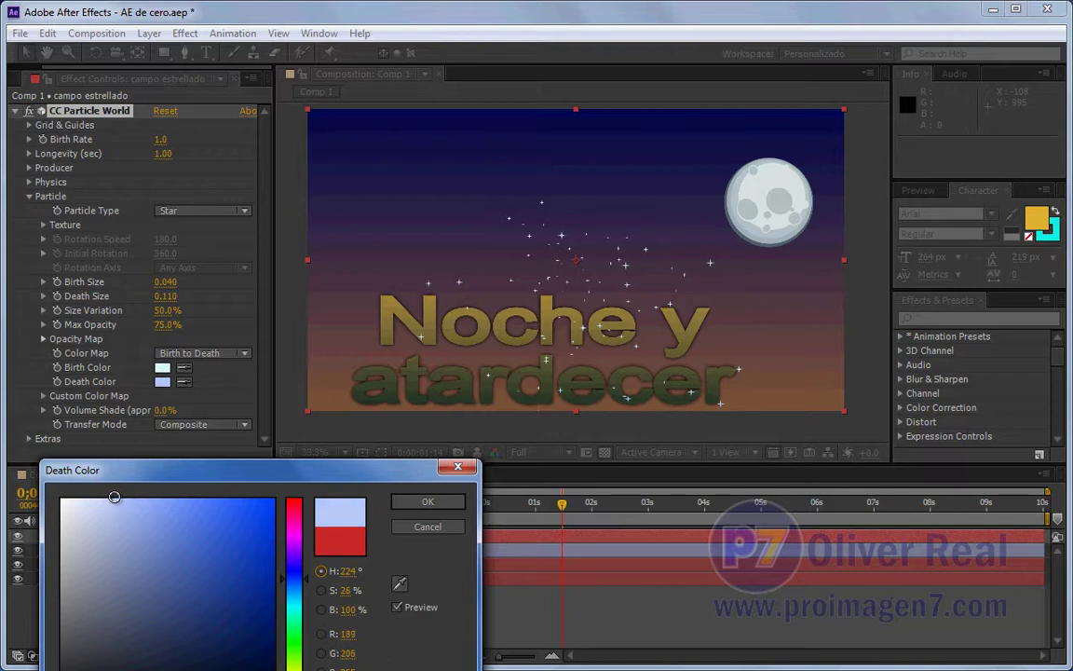
drag(109, 496, 102, 496)
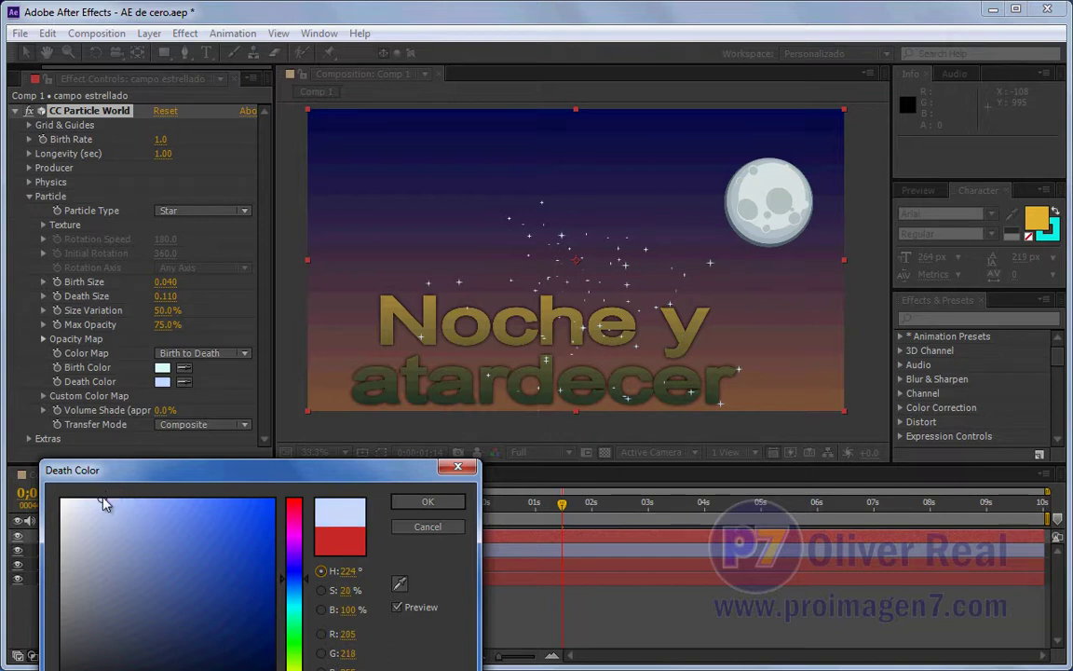
click(428, 502)
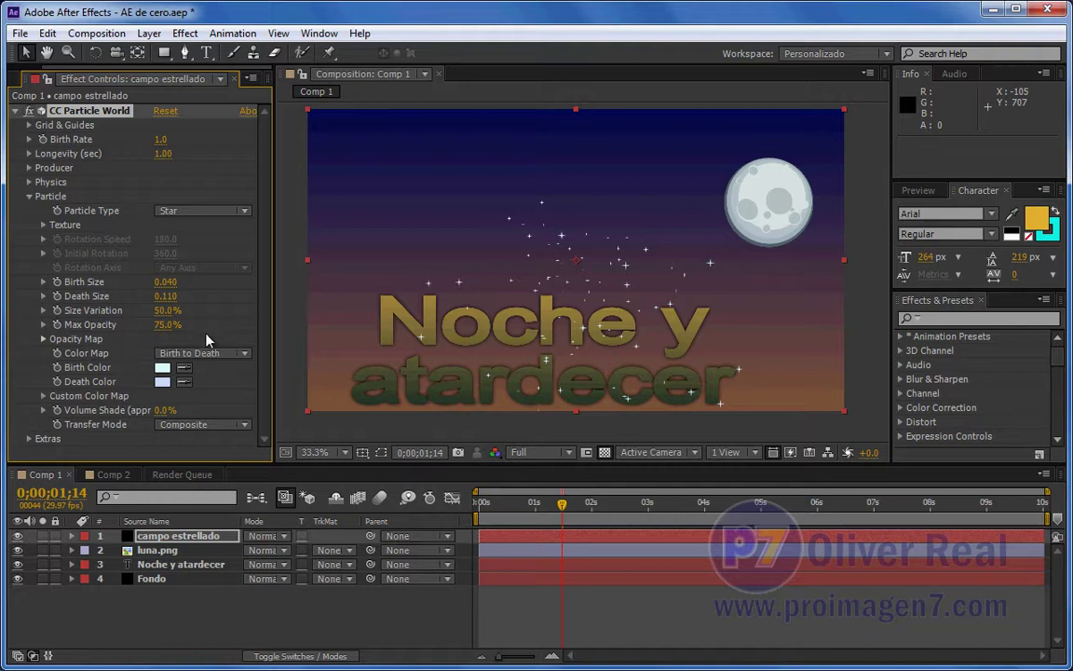
- Widen the Producer emitter to Radius X 0.955, Y 0.985 and Z 0, previewing the star spread
click(29, 196)
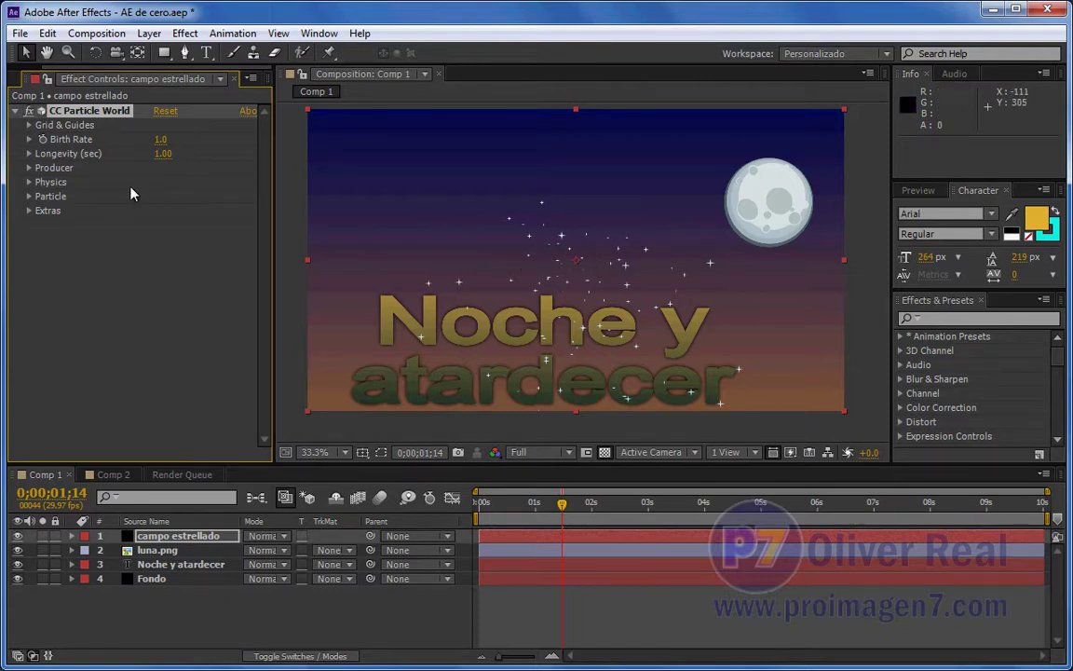
click(29, 169)
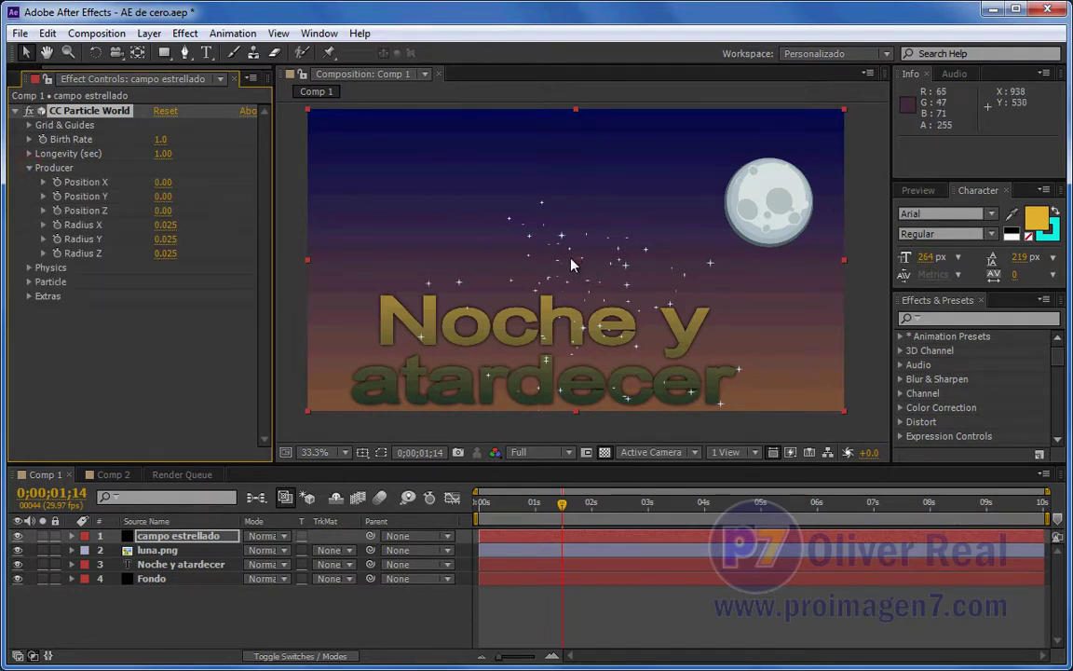
drag(560, 503, 466, 511)
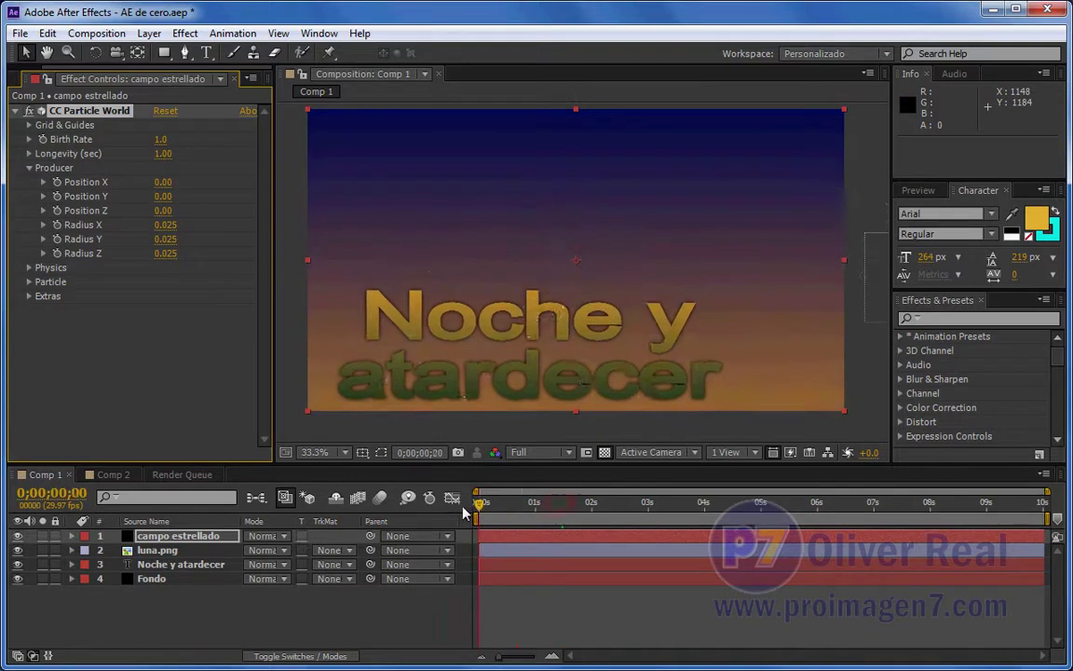
key(space)
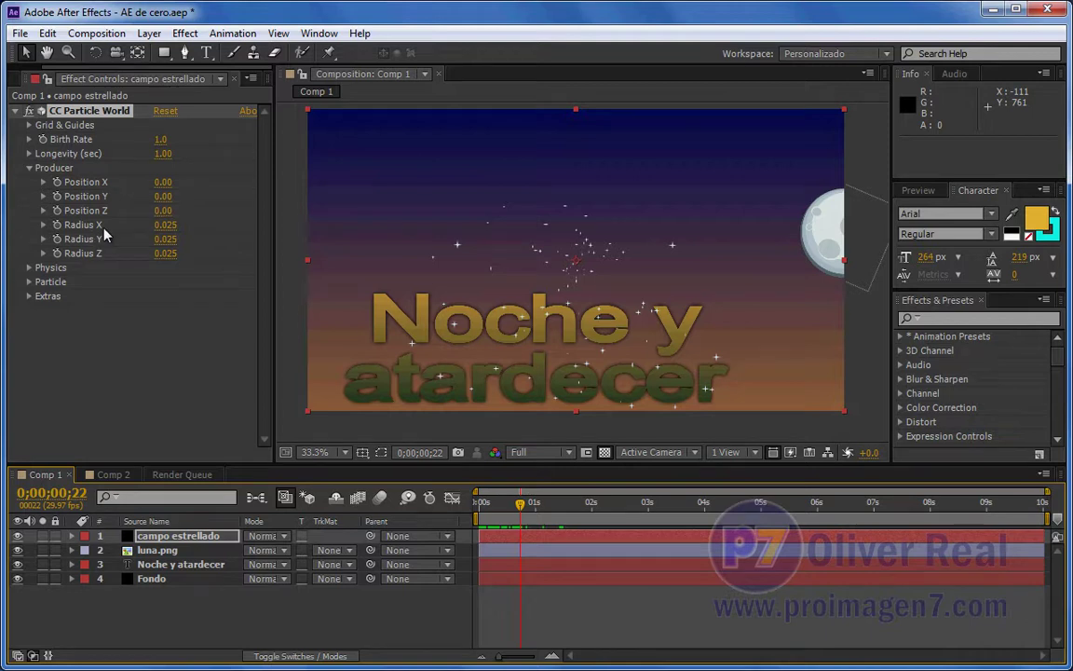
mouse_move(163, 225)
mouse_down()
mouse_move(192, 244)
mouse_move(227, 240)
mouse_up()
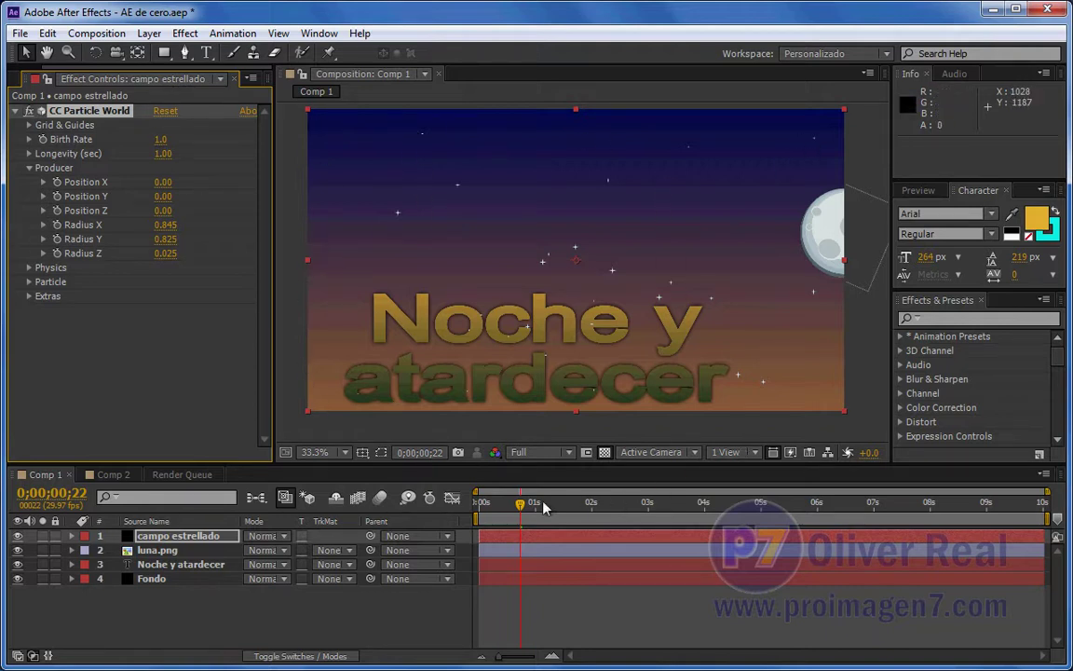
drag(520, 503, 545, 508)
key(space)
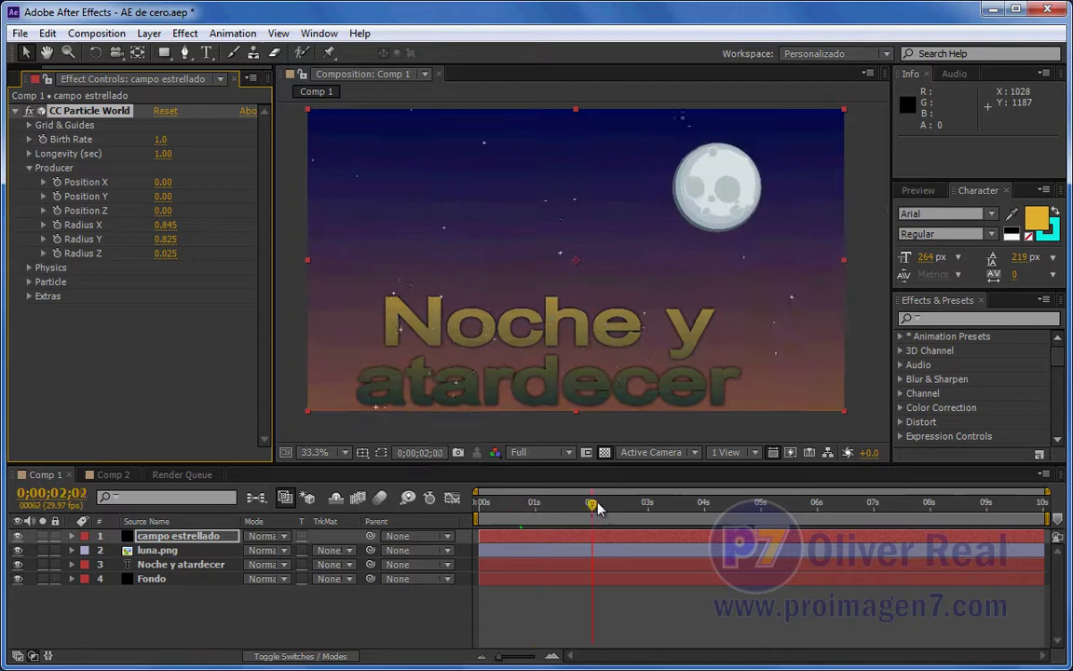
mouse_move(164, 227)
mouse_down()
mouse_move(164, 200)
mouse_move(260, 321)
mouse_up()
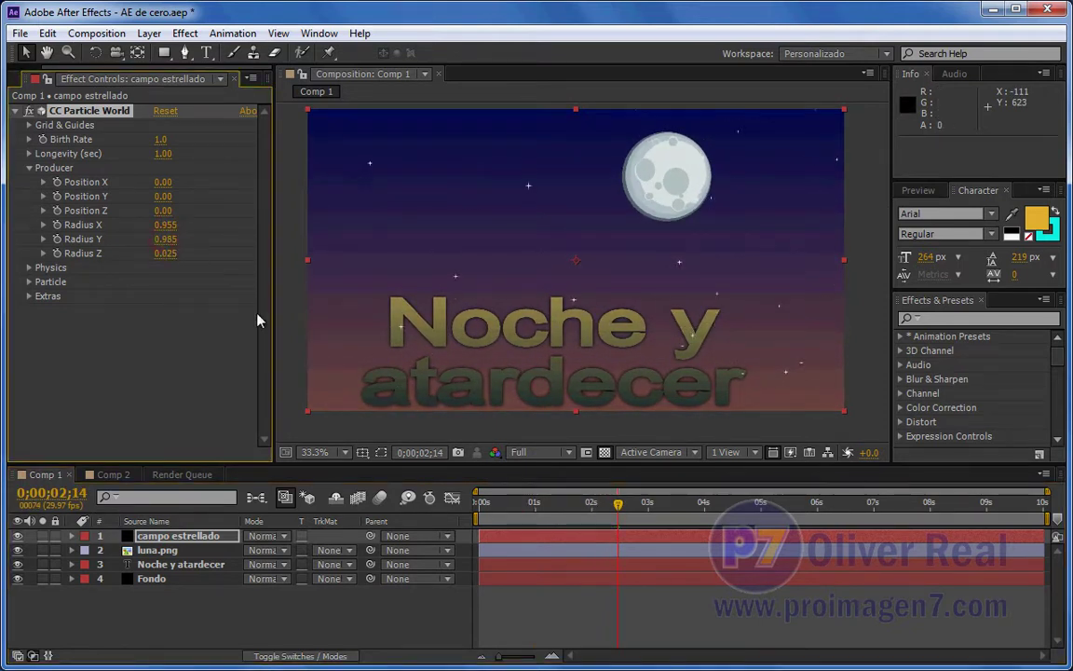
drag(165, 253, 124, 252)
mouse_move(529, 502)
mouse_down()
mouse_move(488, 503)
mouse_move(631, 504)
mouse_move(654, 515)
mouse_move(511, 515)
mouse_move(521, 516)
mouse_up()
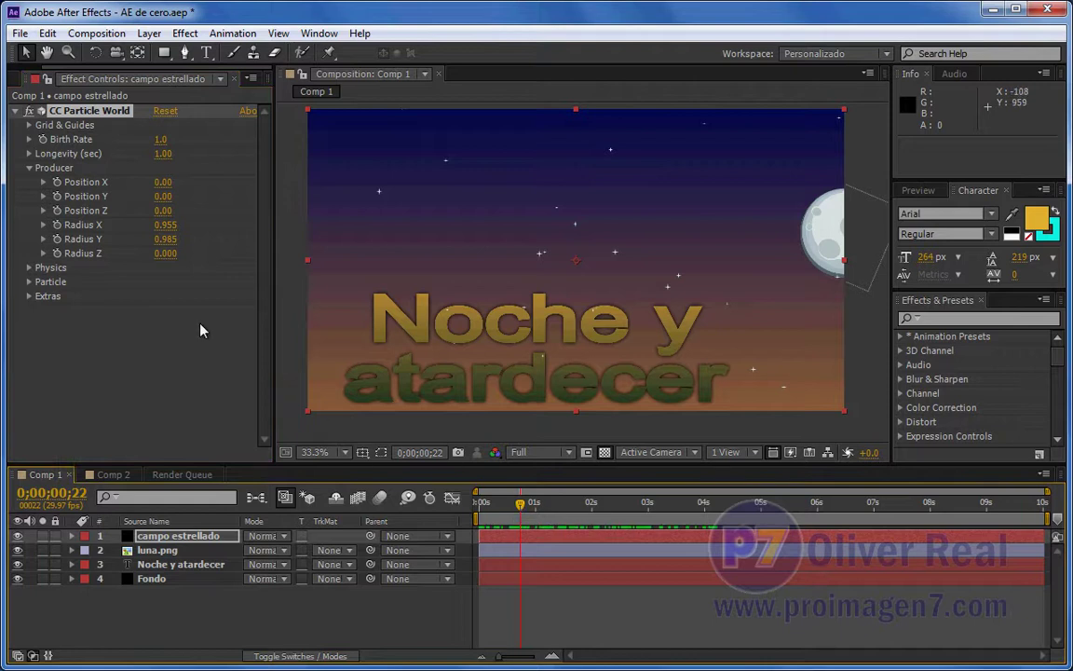
click(29, 169)
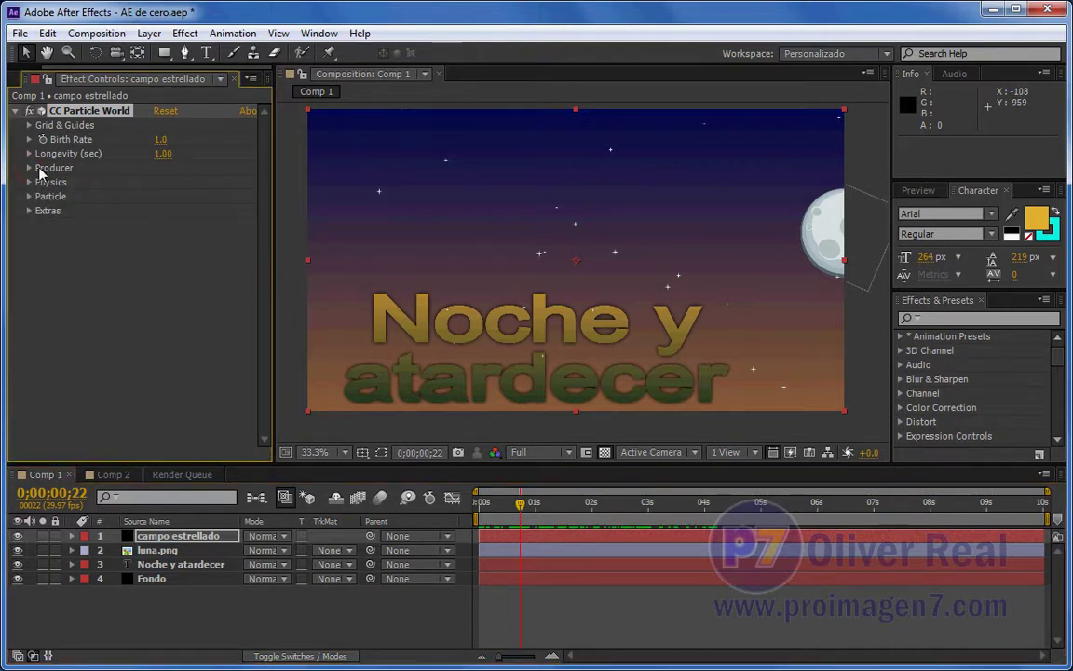
- Set the Physics Gravity to 0 and preview the stars from the start
click(29, 183)
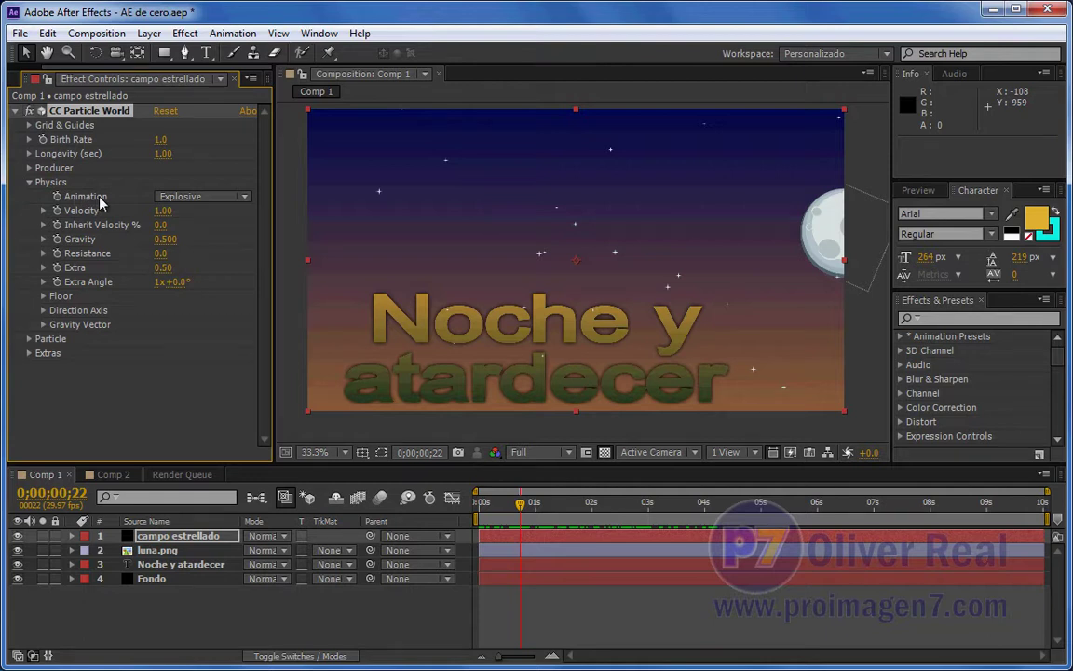
click(165, 240)
text(0)
key(Return)
key(Home)
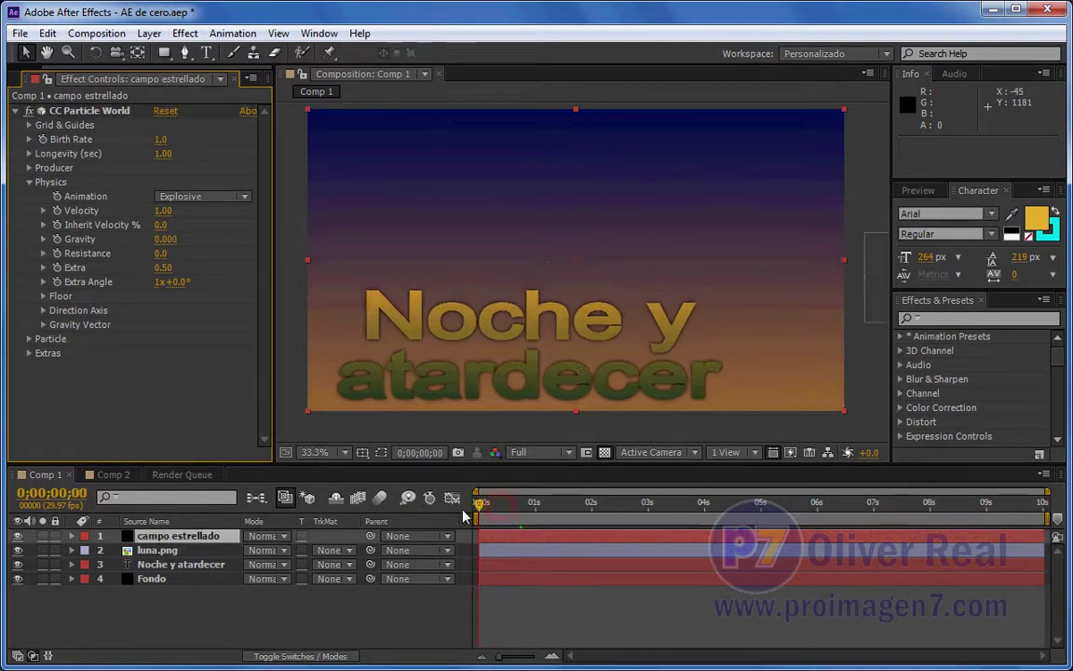
mouse_move(478, 503)
mouse_down()
mouse_move(650, 505)
mouse_move(575, 510)
mouse_move(616, 518)
mouse_move(575, 522)
mouse_up()
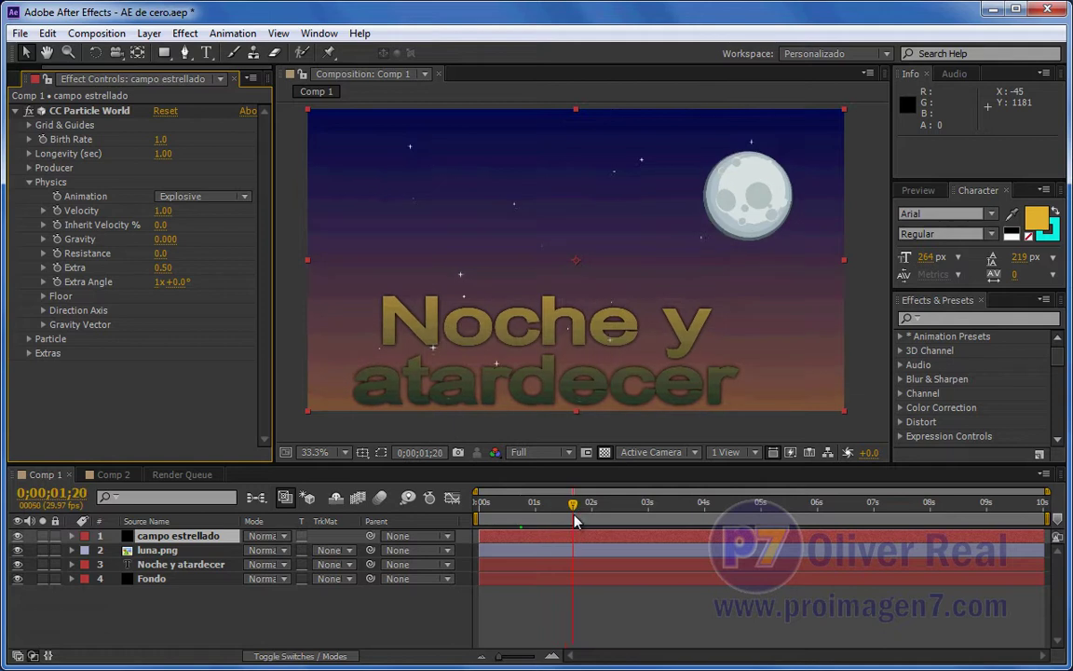
- Set Velocity to 0 and scrub the timeline to confirm the stars hold still
click(163, 210)
text(0)
key(Return)
mouse_move(527, 506)
mouse_down()
mouse_move(660, 517)
mouse_move(602, 518)
mouse_move(612, 515)
mouse_up()
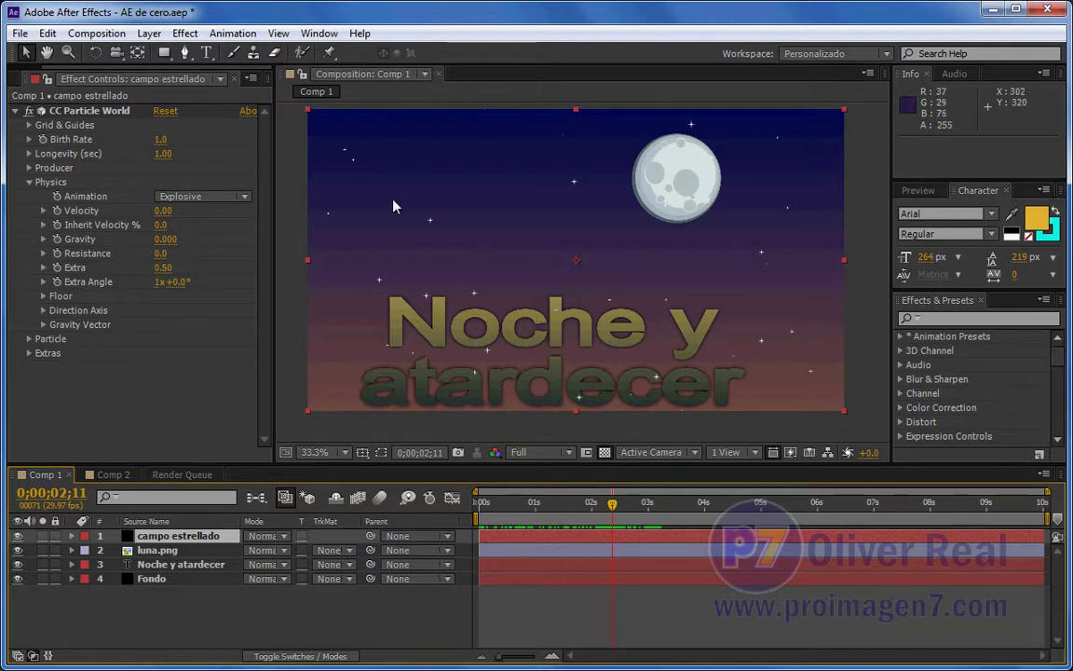
drag(546, 507, 539, 507)
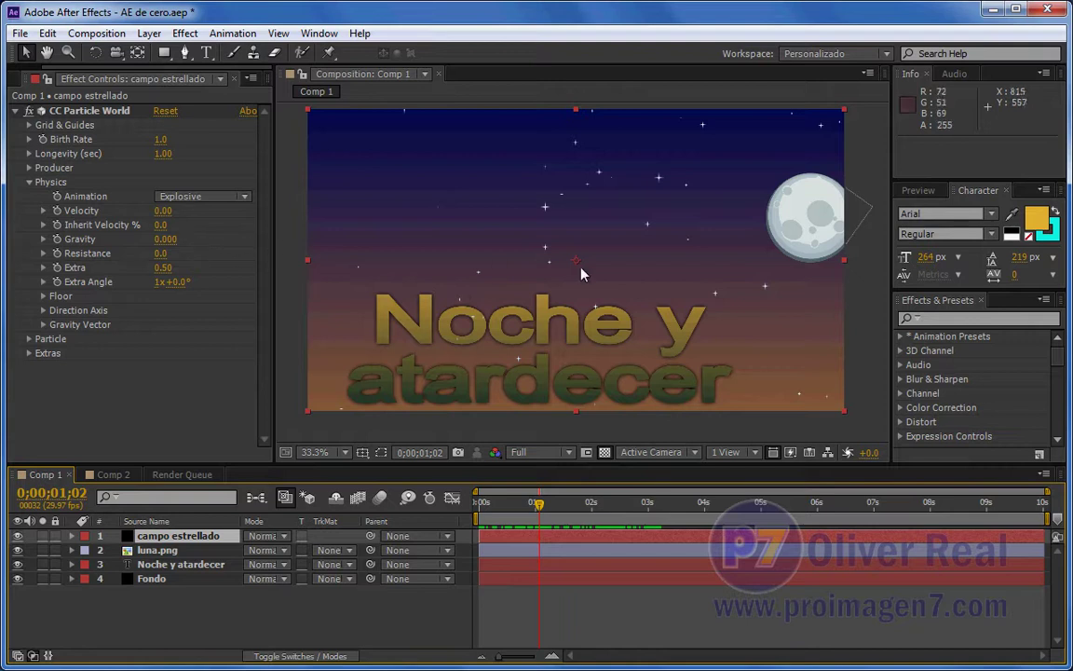
- Set the Producer Radius X to 0.655 and preview the band of stars
click(29, 169)
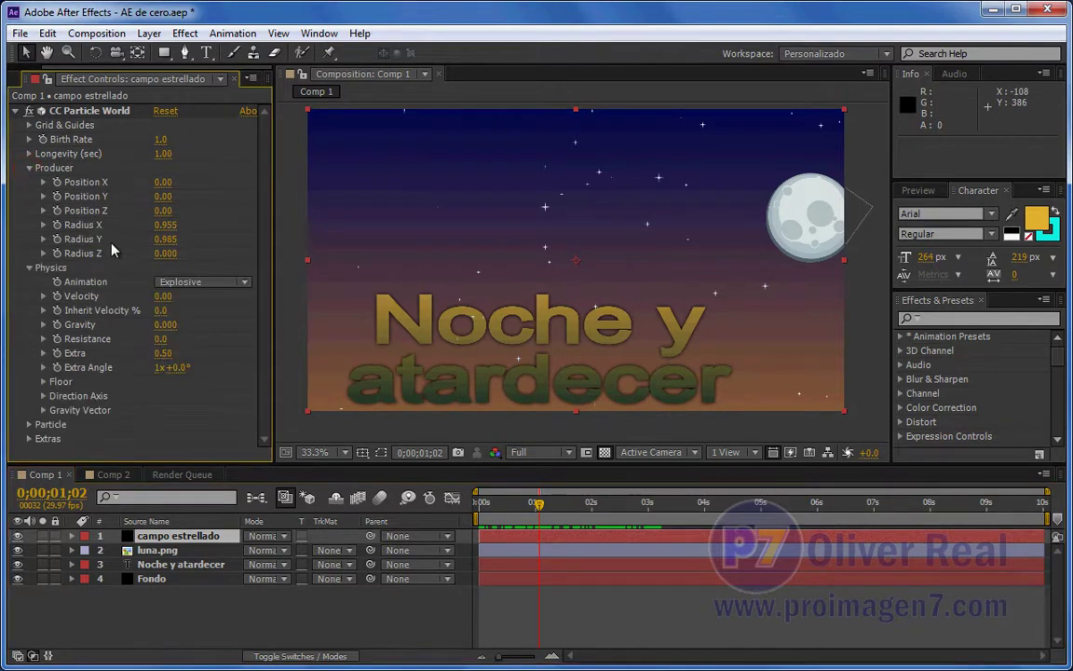
mouse_move(163, 225)
mouse_down()
mouse_move(110, 225)
mouse_move(124, 230)
mouse_up()
mouse_move(149, 236)
mouse_down()
mouse_move(163, 231)
mouse_move(84, 251)
mouse_up()
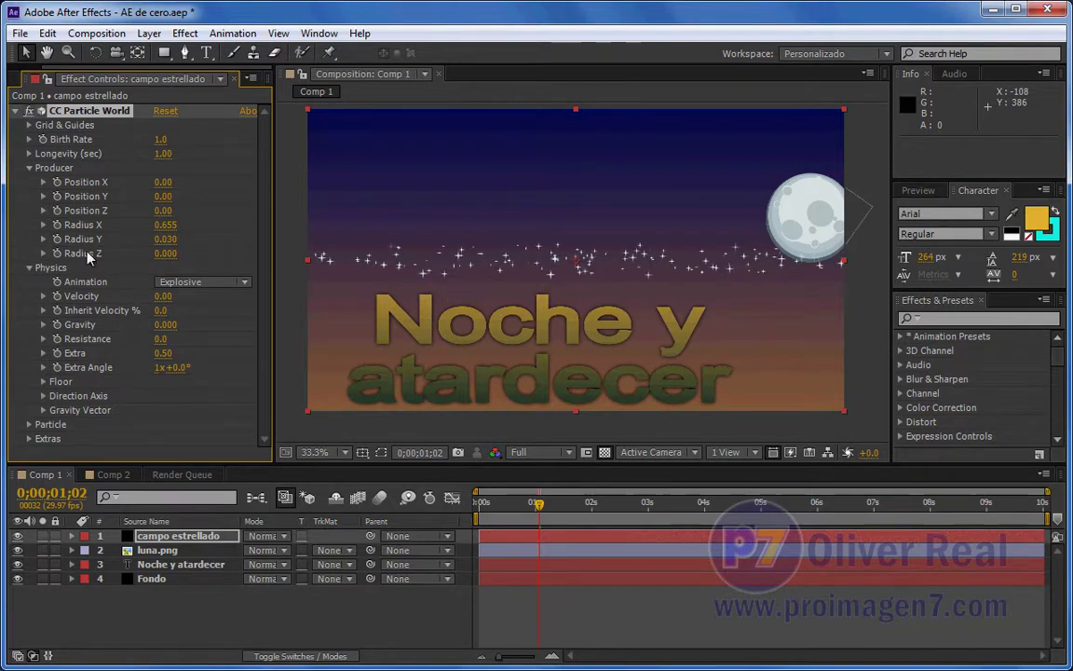
mouse_move(539, 504)
mouse_down()
mouse_move(639, 509)
mouse_move(587, 504)
mouse_up()
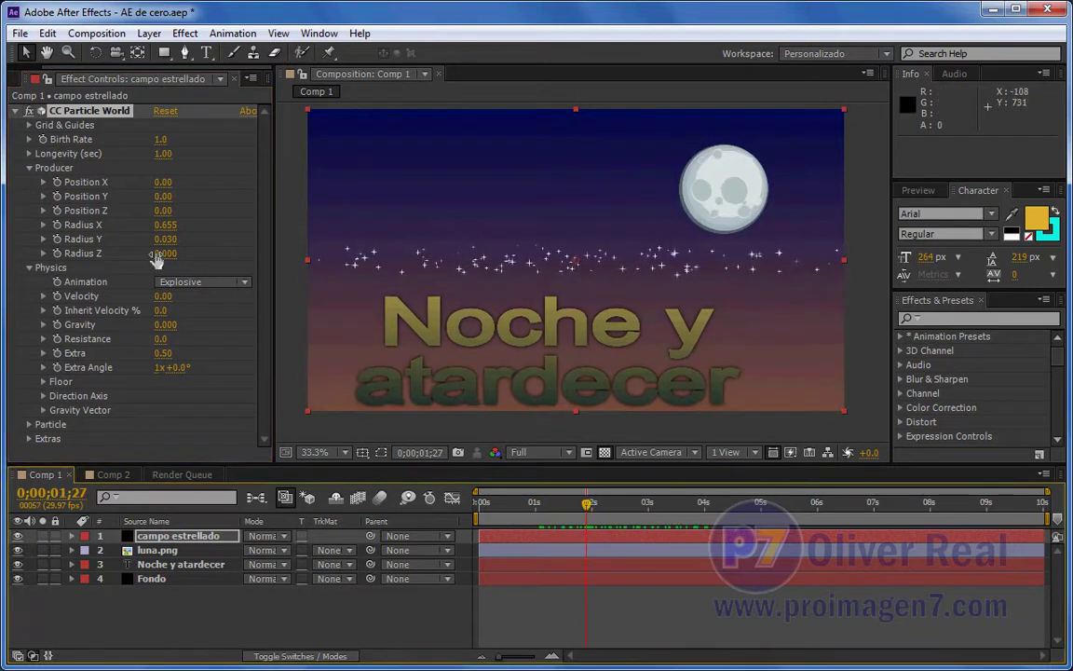
- Raise Radius Y to 0.470 and Radius Z, then move campo estrellado below the title
drag(163, 244, 186, 253)
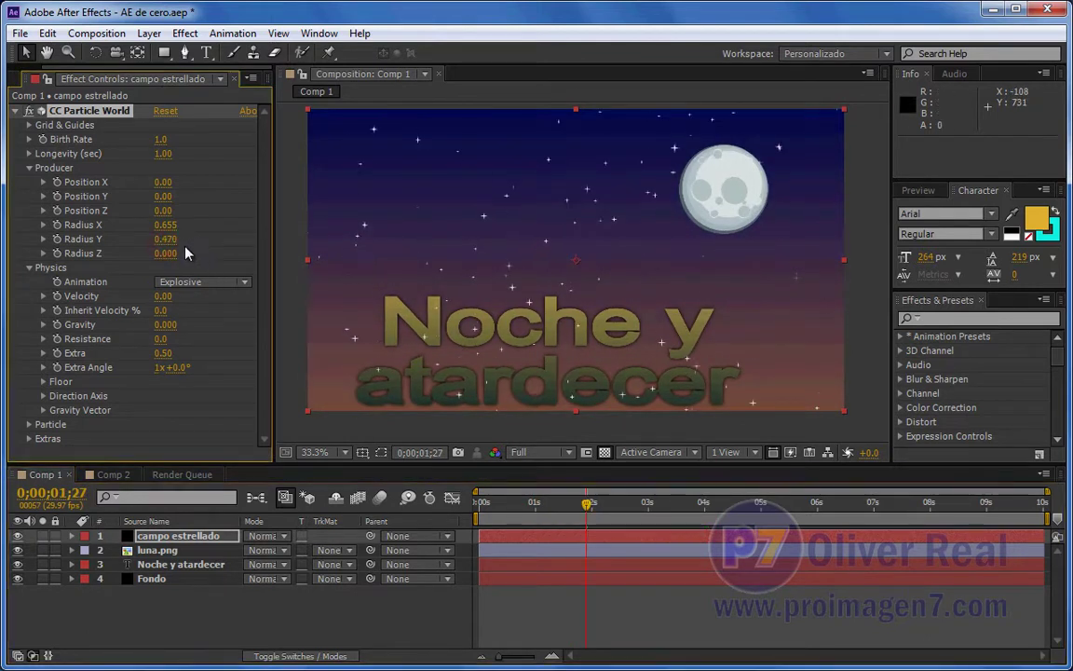
mouse_move(165, 253)
mouse_down()
mouse_move(300, 260)
mouse_move(242, 269)
mouse_move(355, 278)
mouse_move(301, 273)
mouse_move(114, 297)
mouse_up()
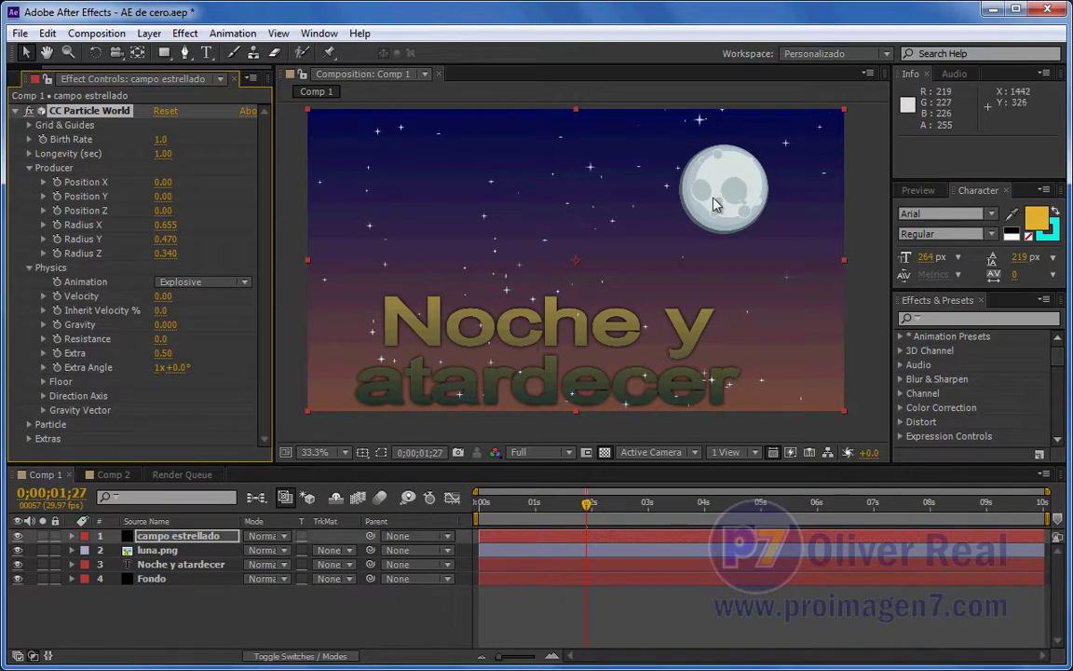
mouse_move(183, 541)
mouse_down()
mouse_move(184, 575)
mouse_move(156, 562)
mouse_up()
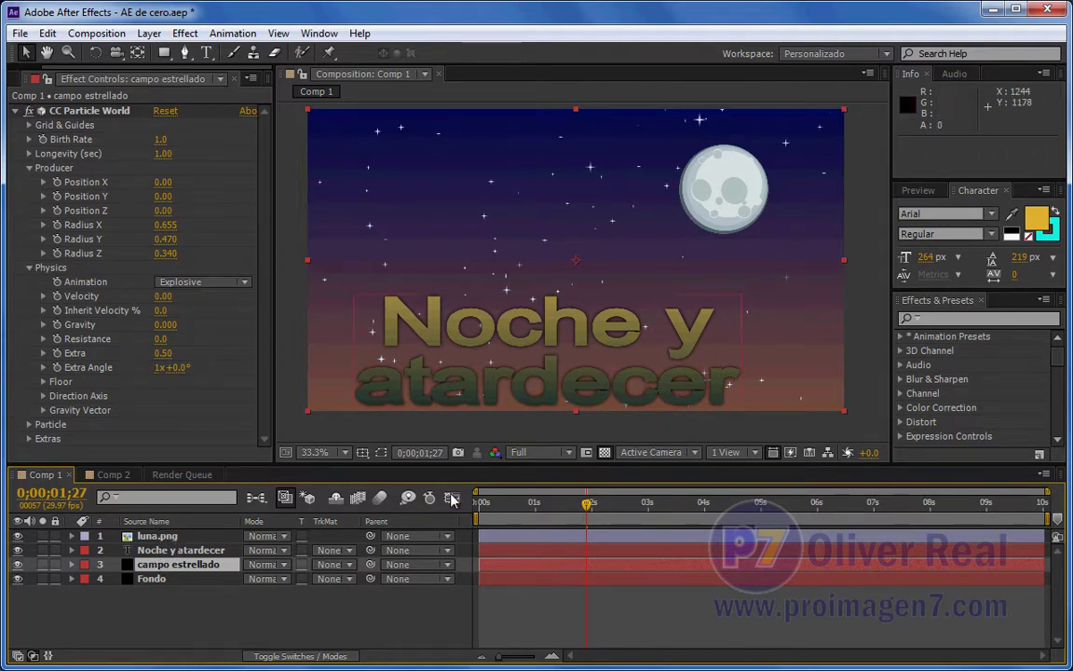
- Lower the Producer Radius Z to 0.280 and replay, stopping around 4 seconds
mouse_move(166, 252)
mouse_down()
mouse_move(149, 259)
mouse_move(215, 254)
mouse_up()
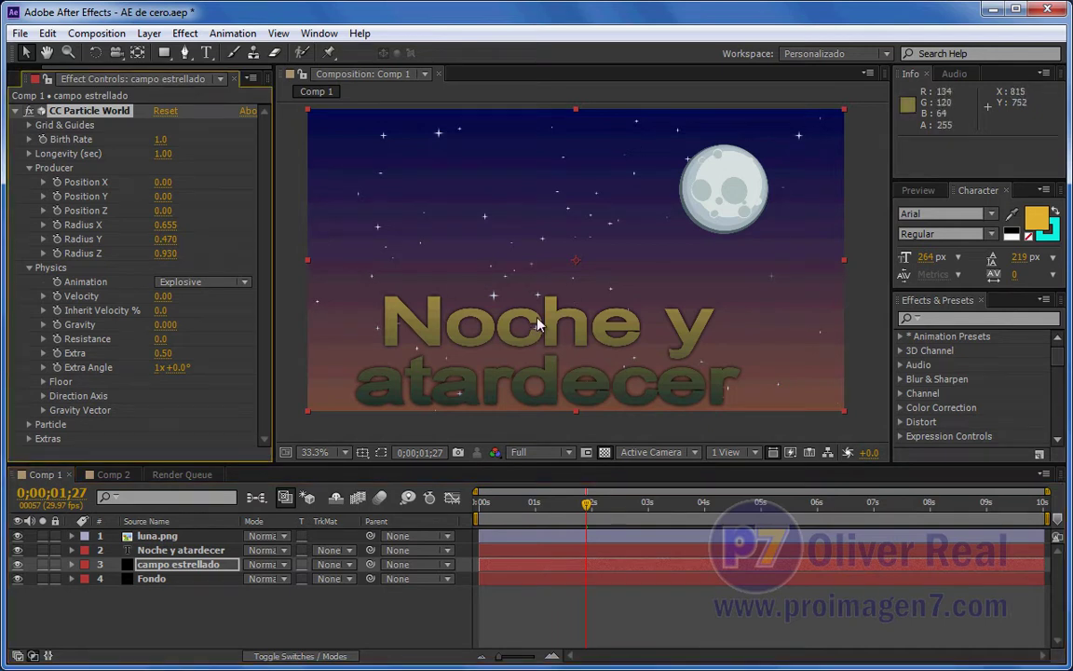
drag(165, 261, 122, 268)
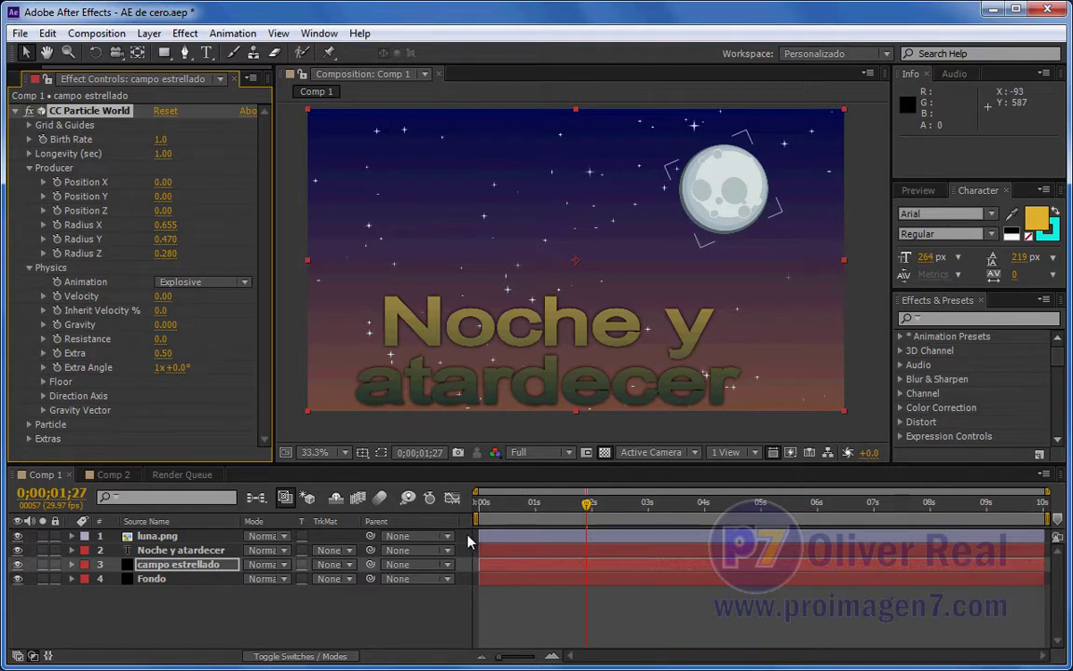
drag(481, 504, 917, 517)
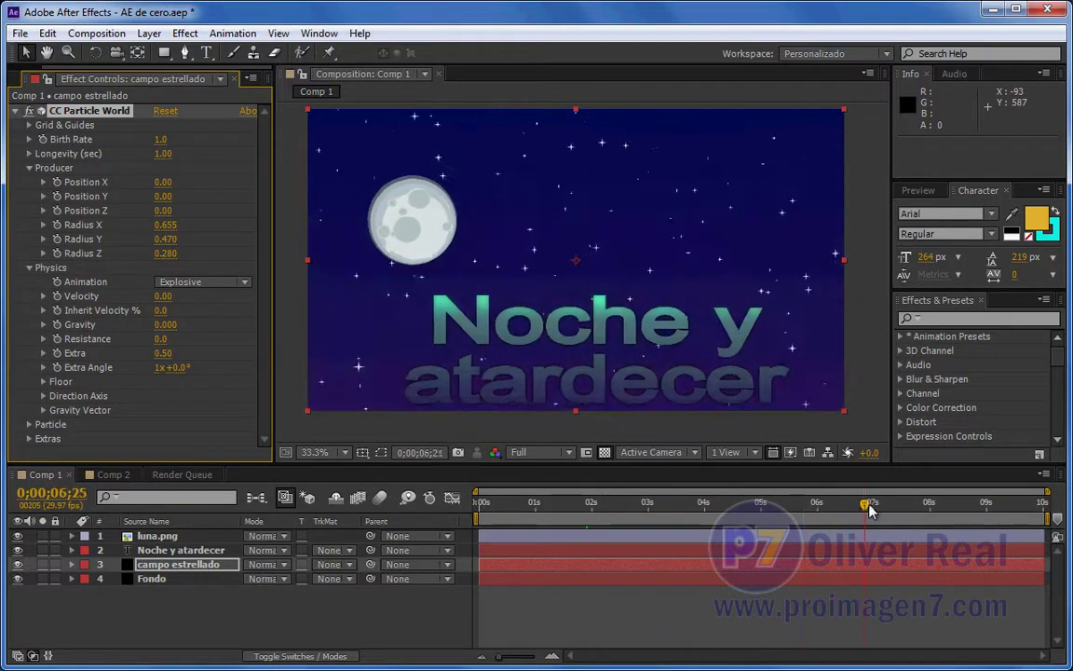
drag(917, 517, 712, 511)
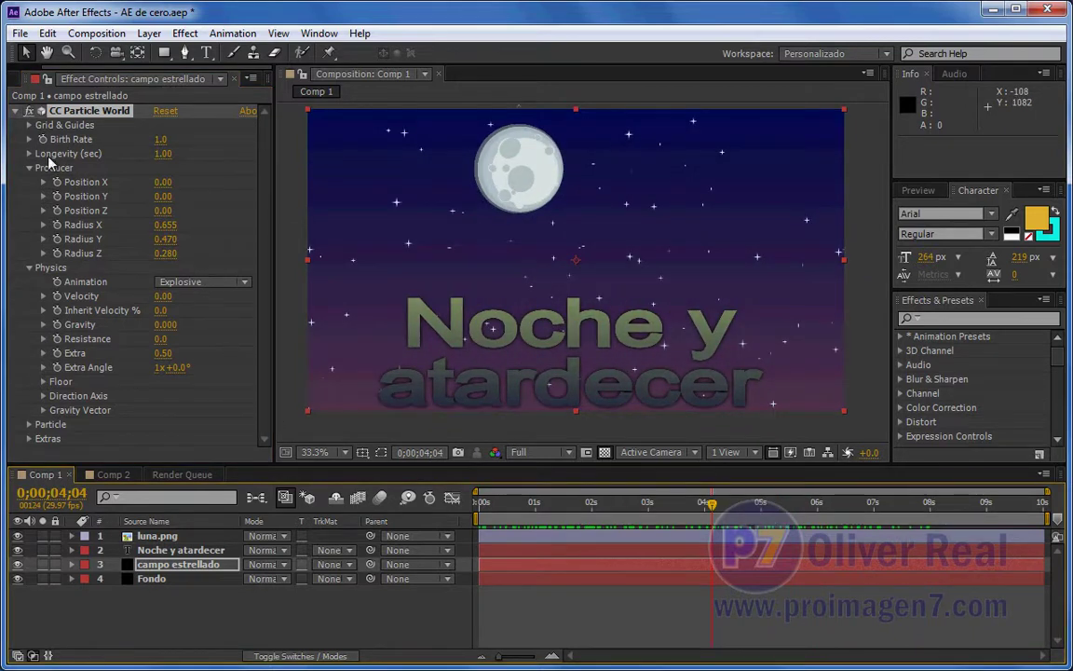
- Set star Longevity to 2 seconds and preview the denser star field from the start
click(162, 154)
text(2)
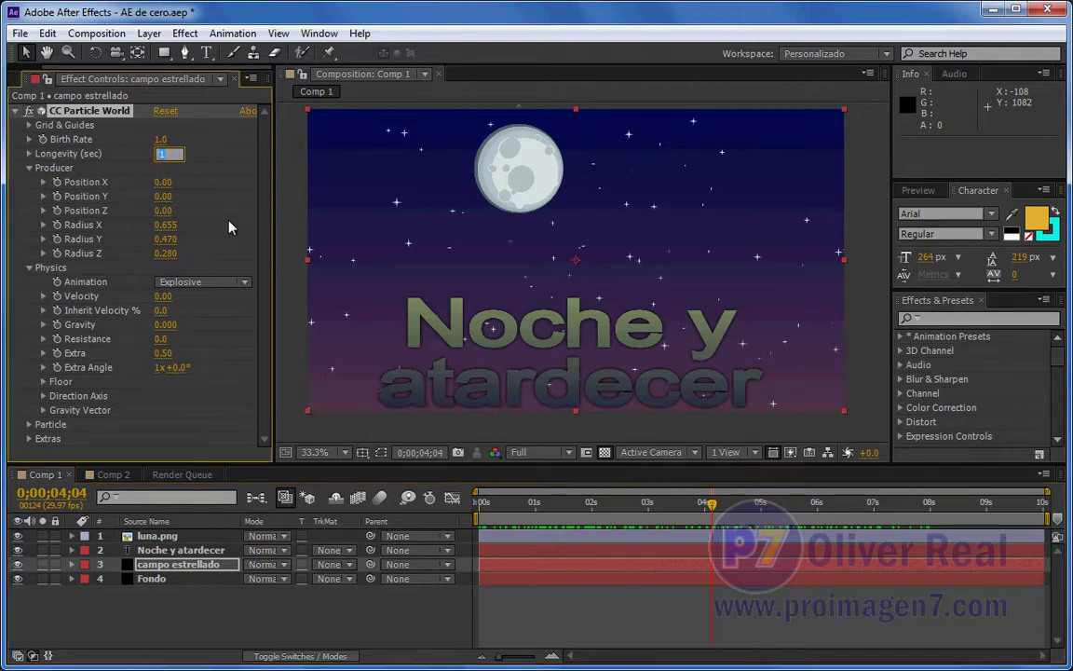
key(Return)
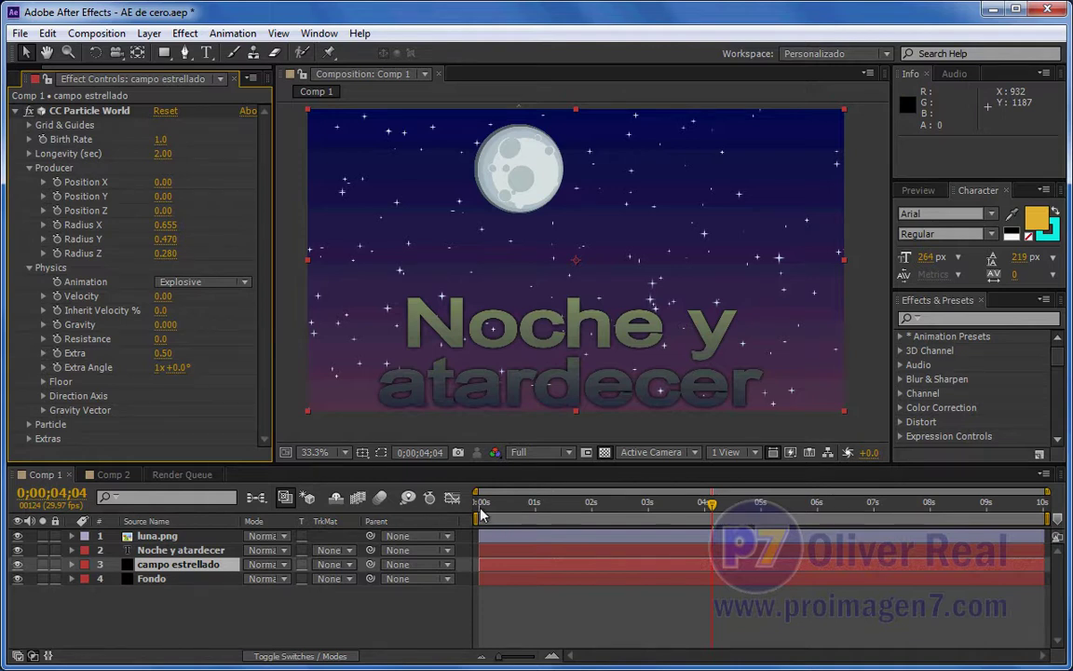
mouse_move(480, 503)
mouse_down()
mouse_move(701, 504)
mouse_move(850, 522)
mouse_move(715, 524)
mouse_move(868, 532)
mouse_move(801, 531)
mouse_up()
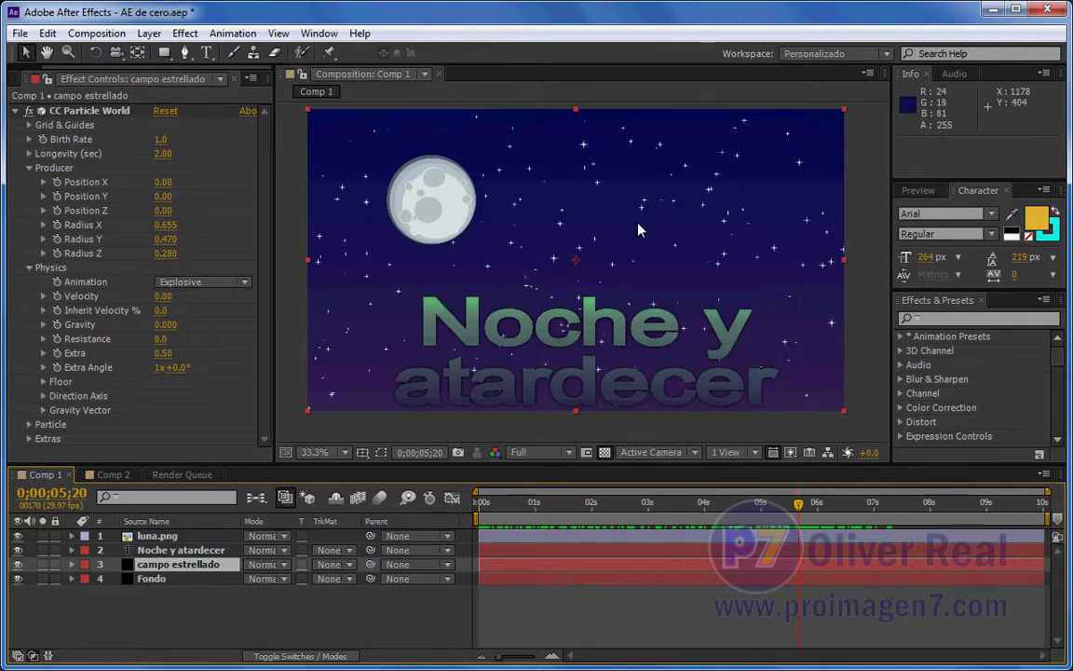
- Try Line, Bubble and Tetrahedron particle types, then set Particle Type back to Star
click(30, 424)
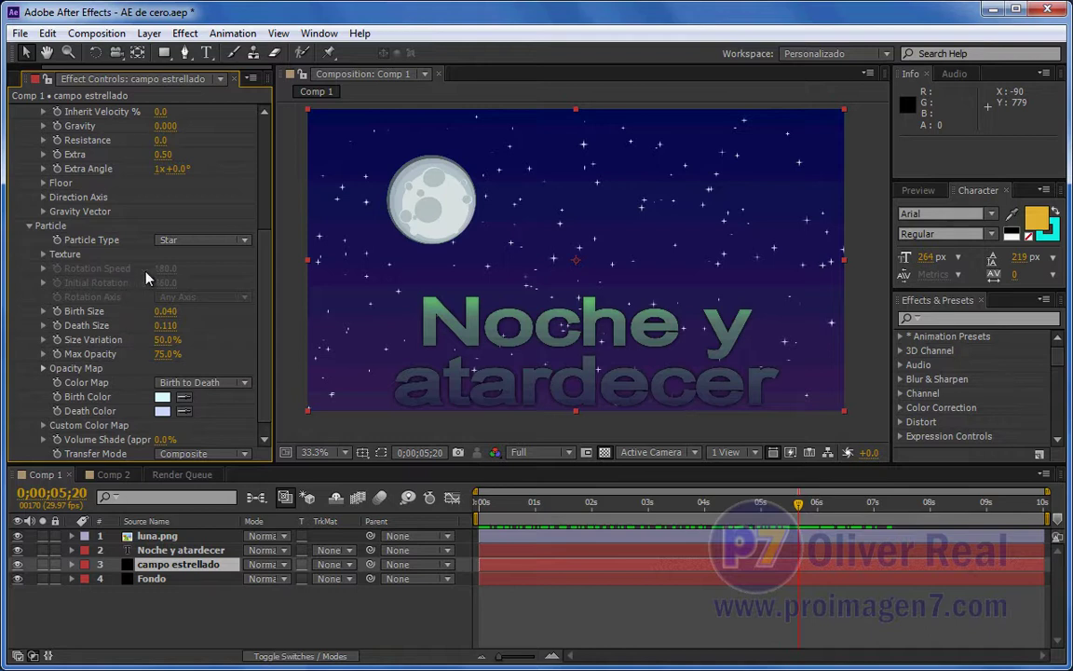
click(245, 244)
click(233, 248)
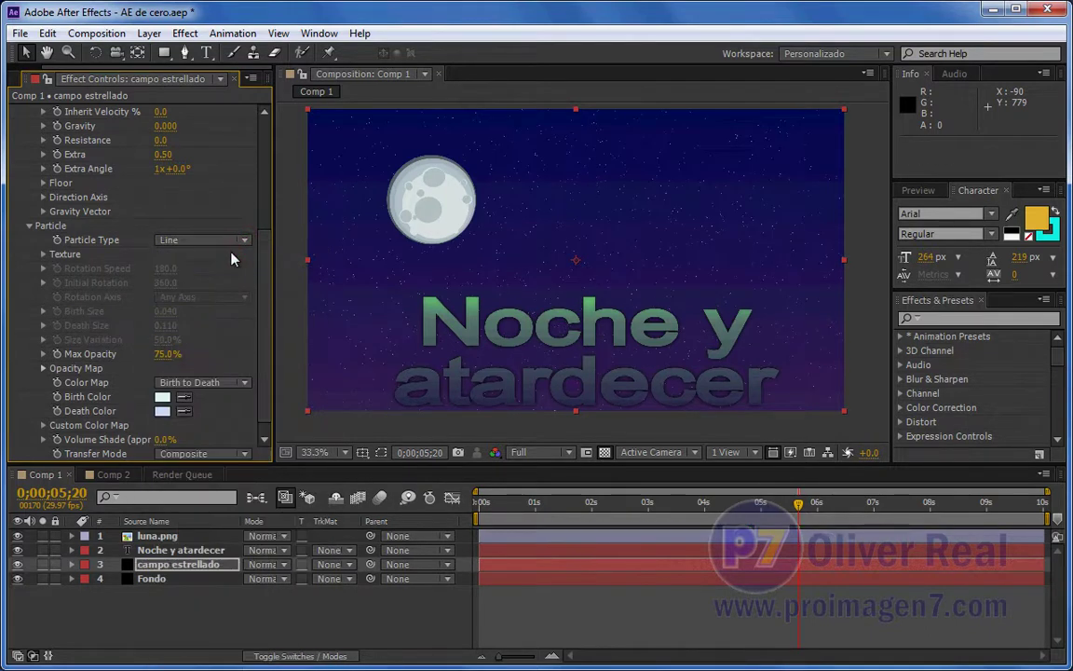
click(243, 240)
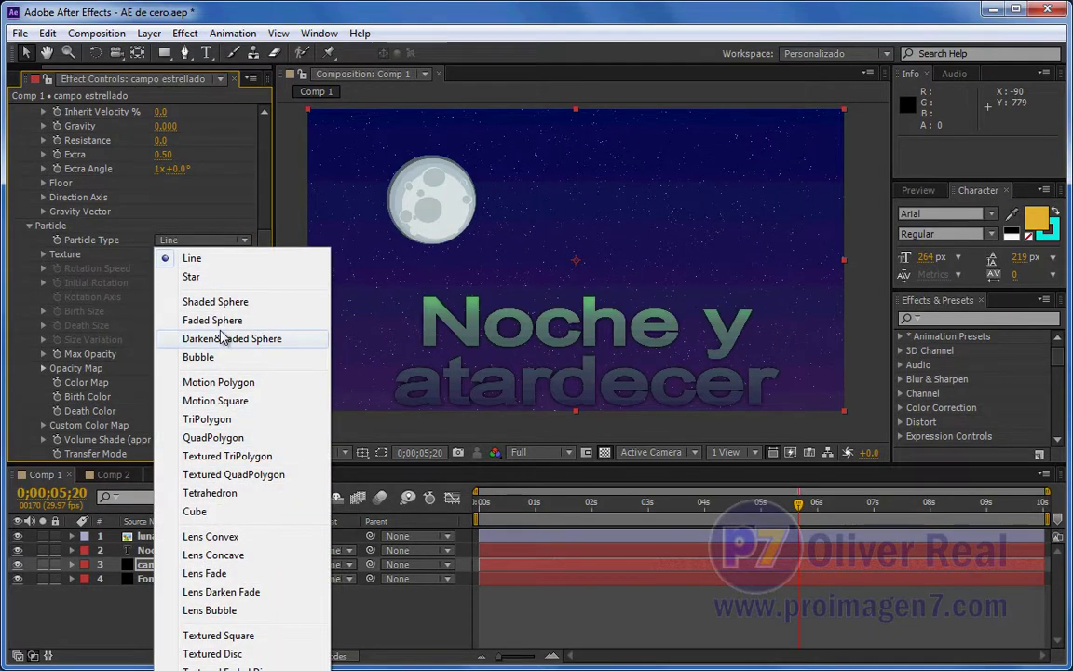
click(220, 358)
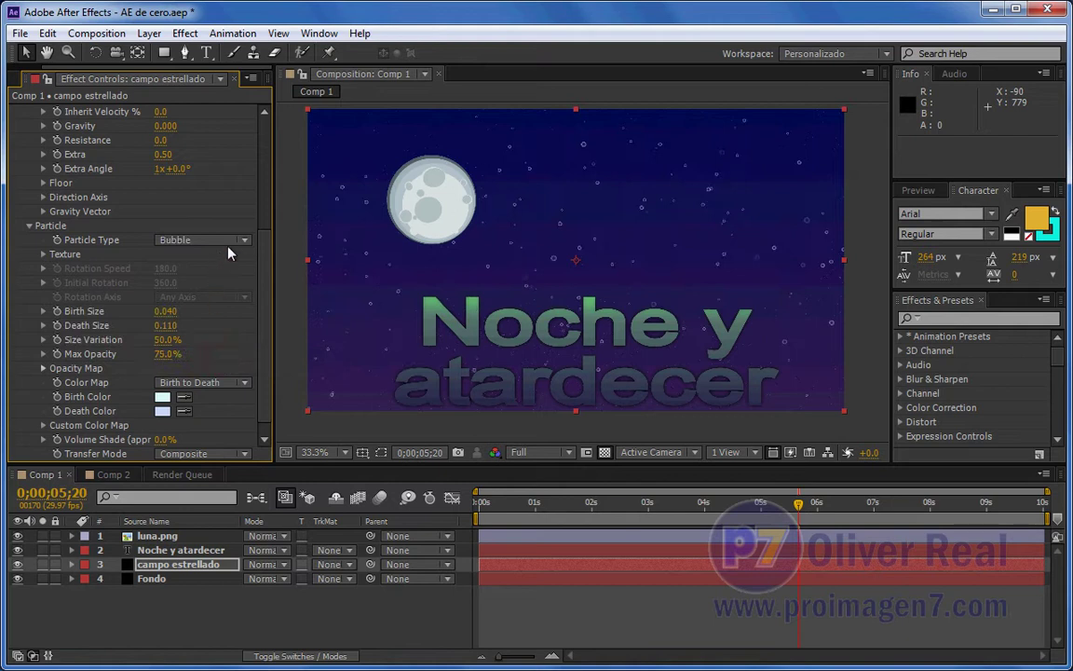
click(229, 244)
click(219, 505)
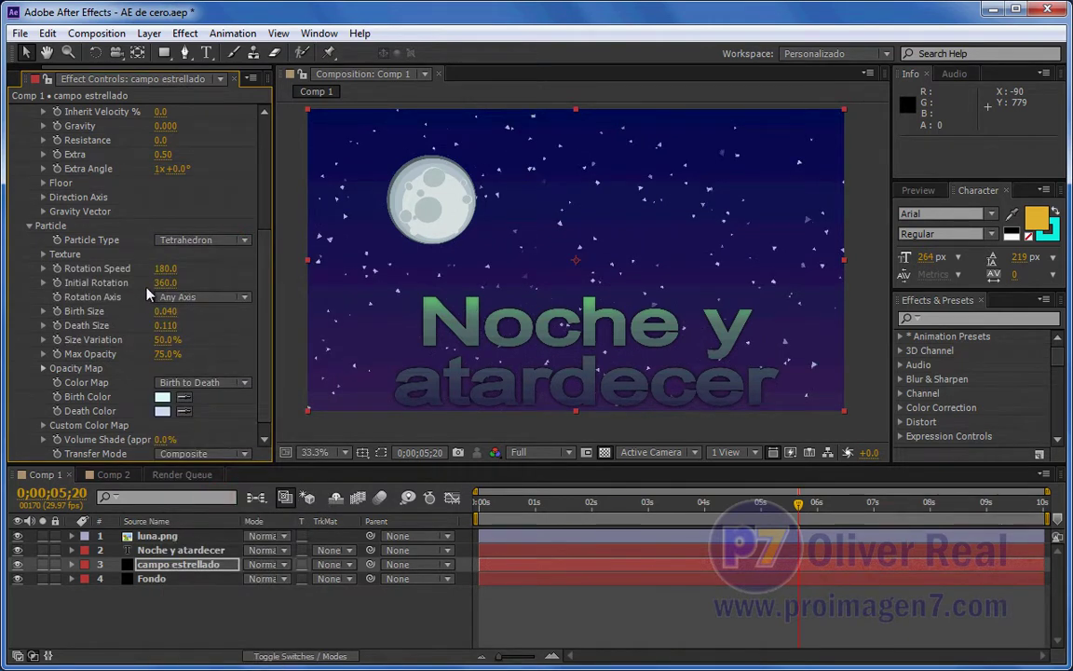
click(239, 244)
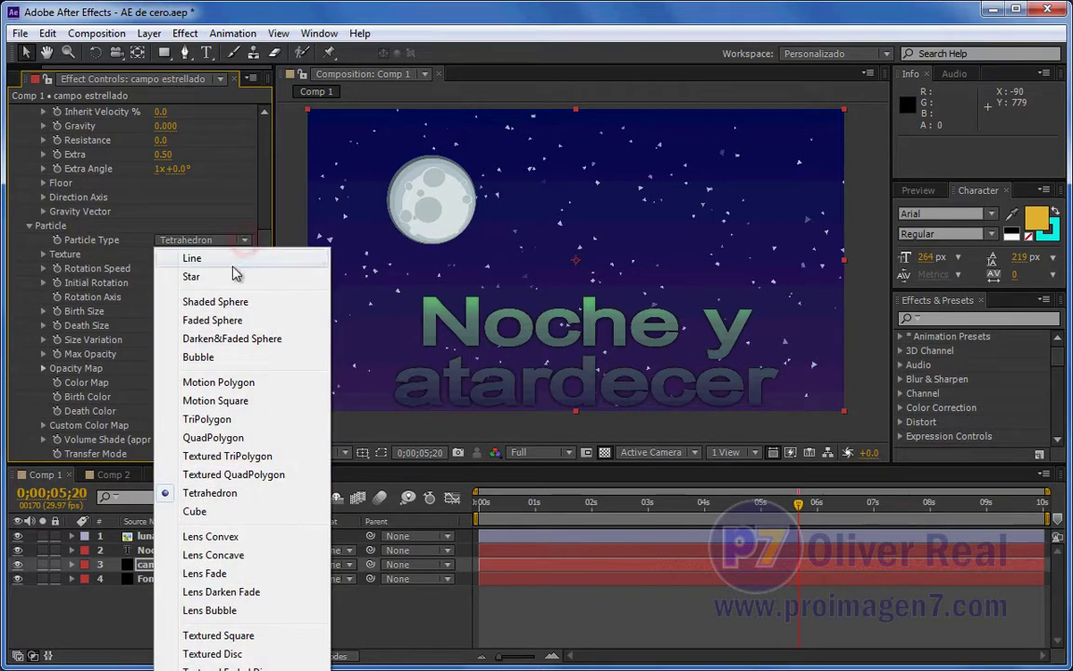
click(230, 278)
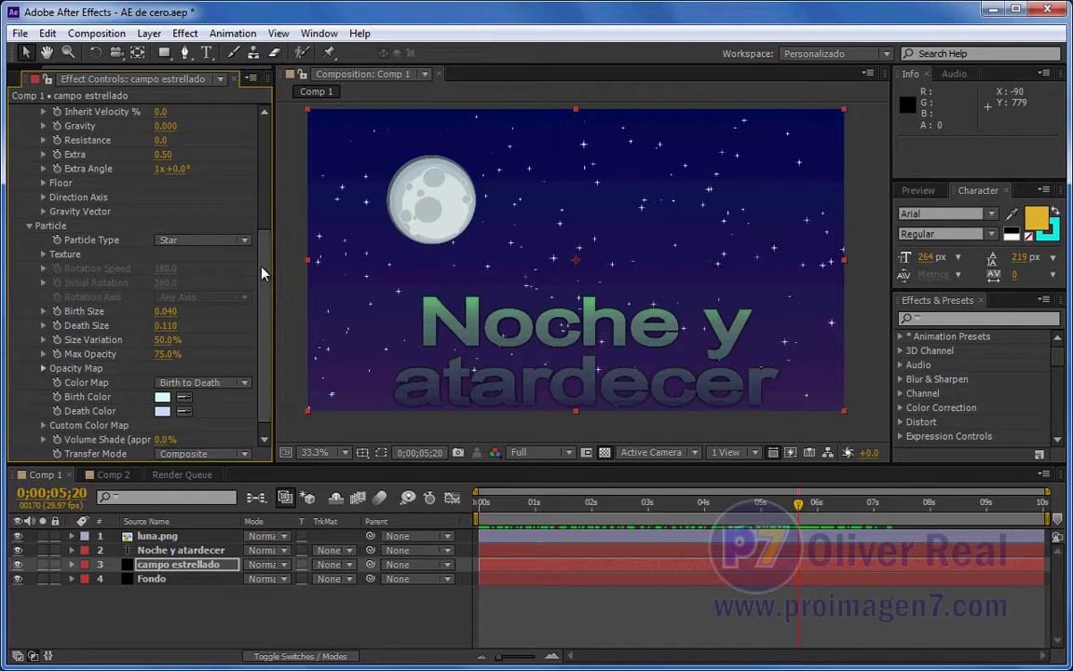
drag(264, 270, 264, 147)
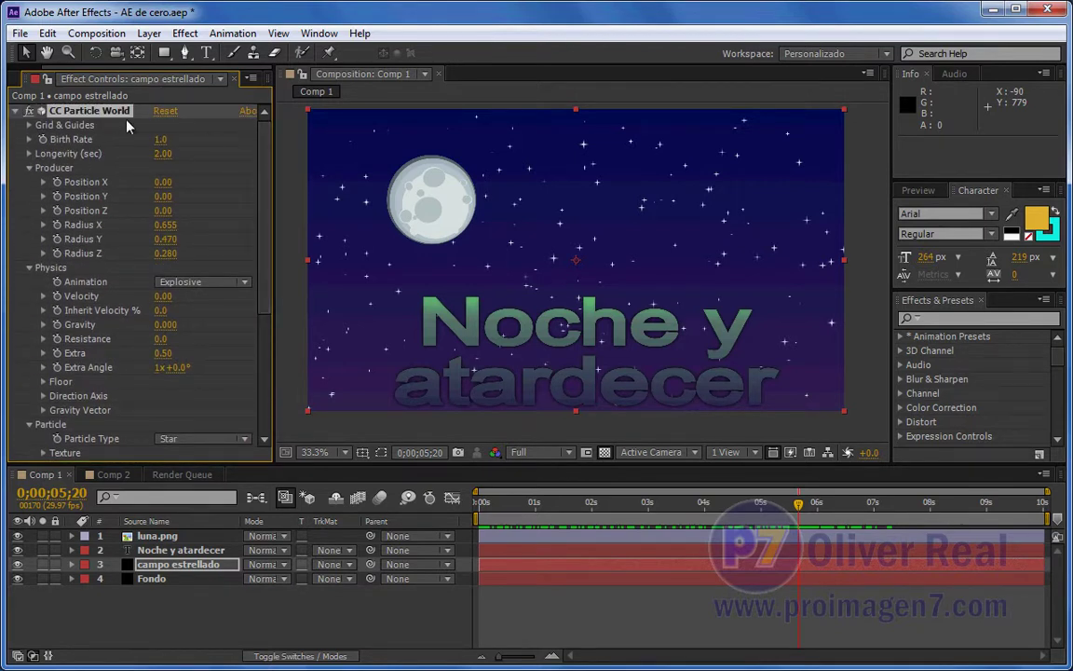
drag(264, 149, 266, 299)
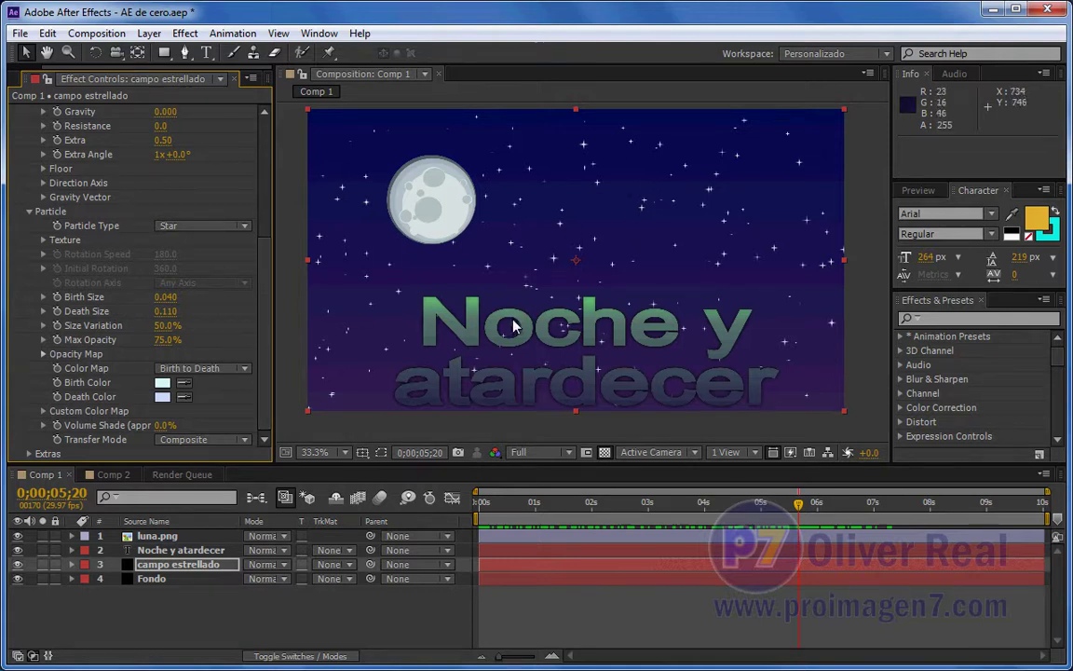
- Preview the night sky between 3 and 5 seconds and review the Extras settings
click(503, 504)
drag(493, 508, 771, 513)
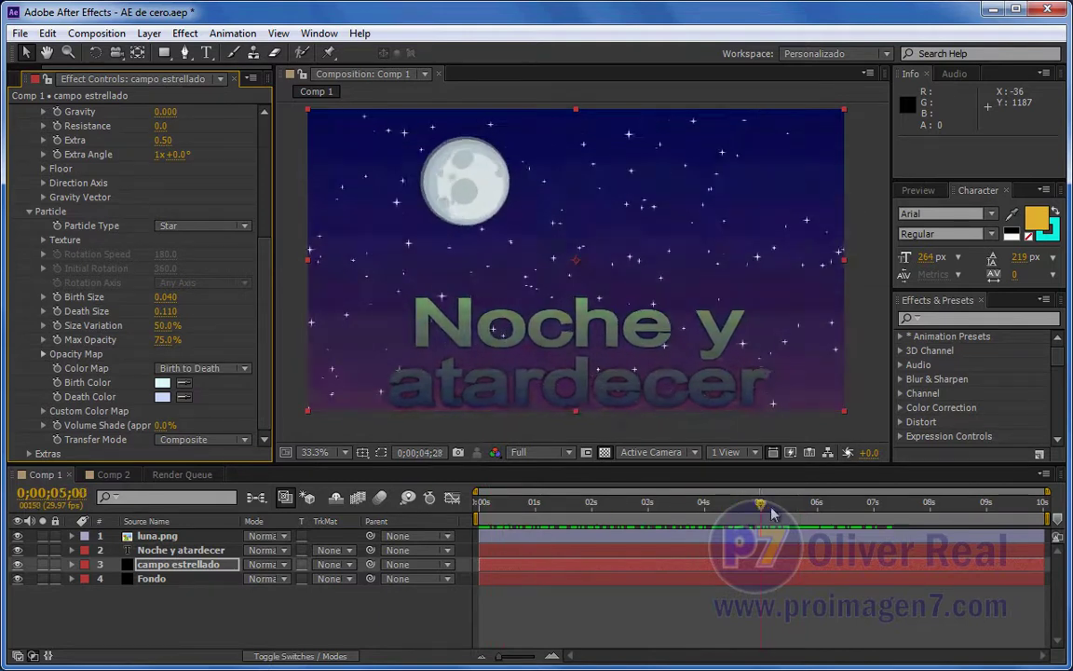
drag(771, 513, 734, 513)
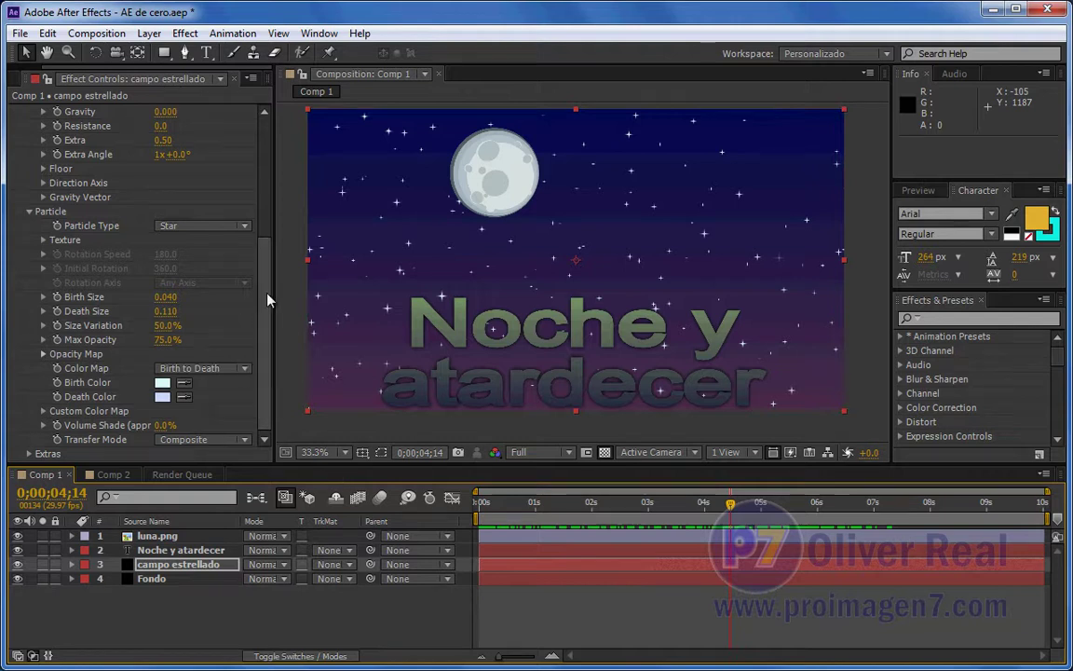
click(239, 263)
click(29, 454)
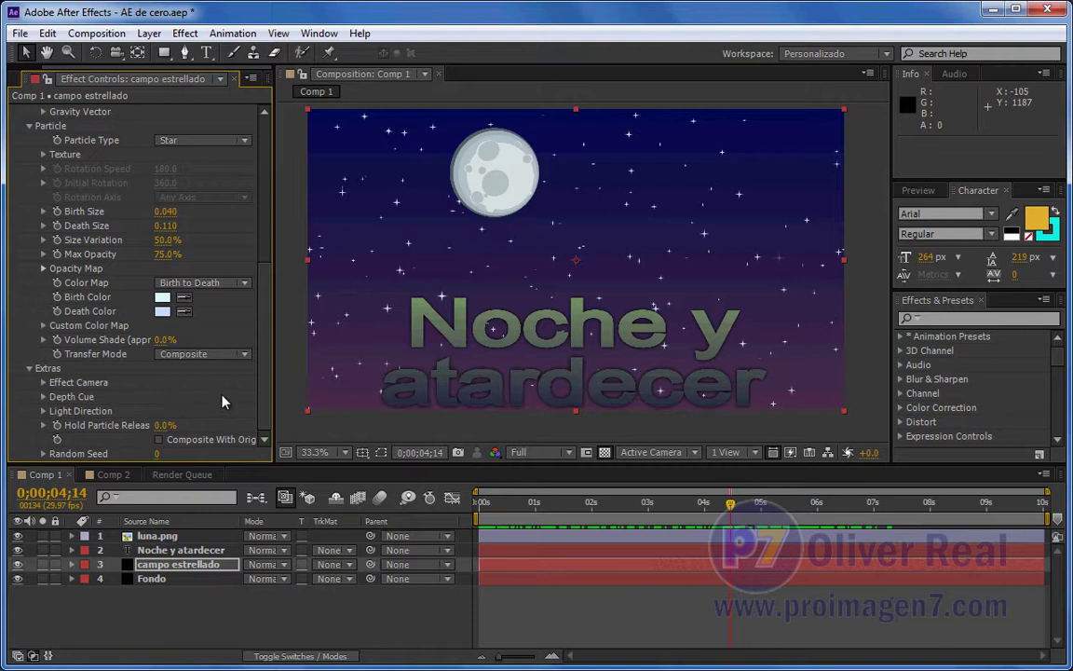
drag(263, 345, 263, 180)
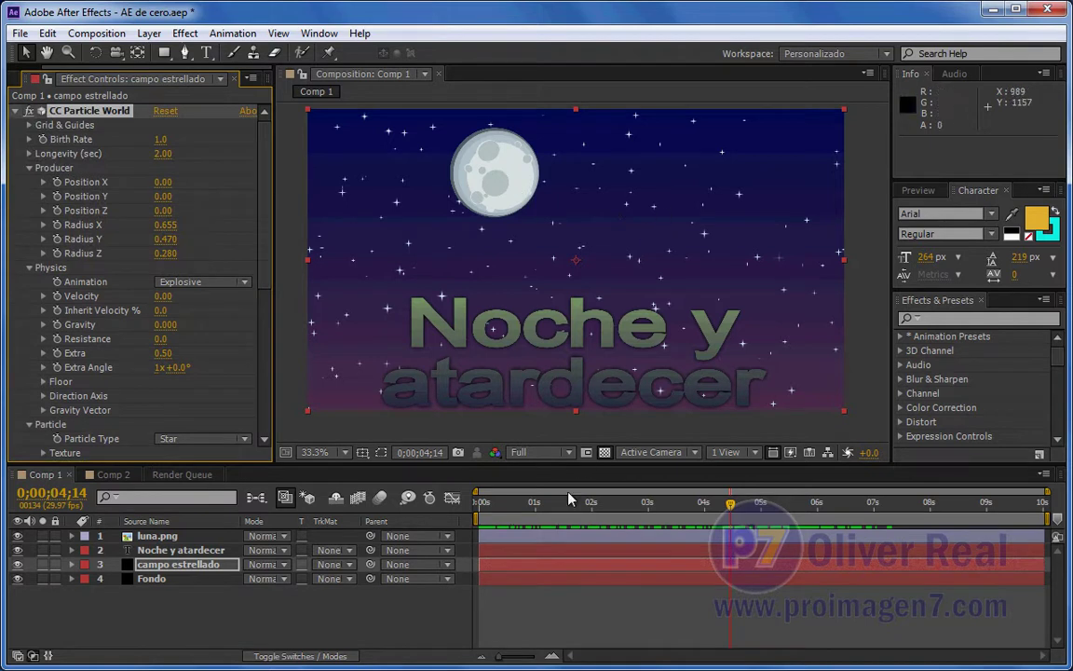
drag(571, 500, 660, 502)
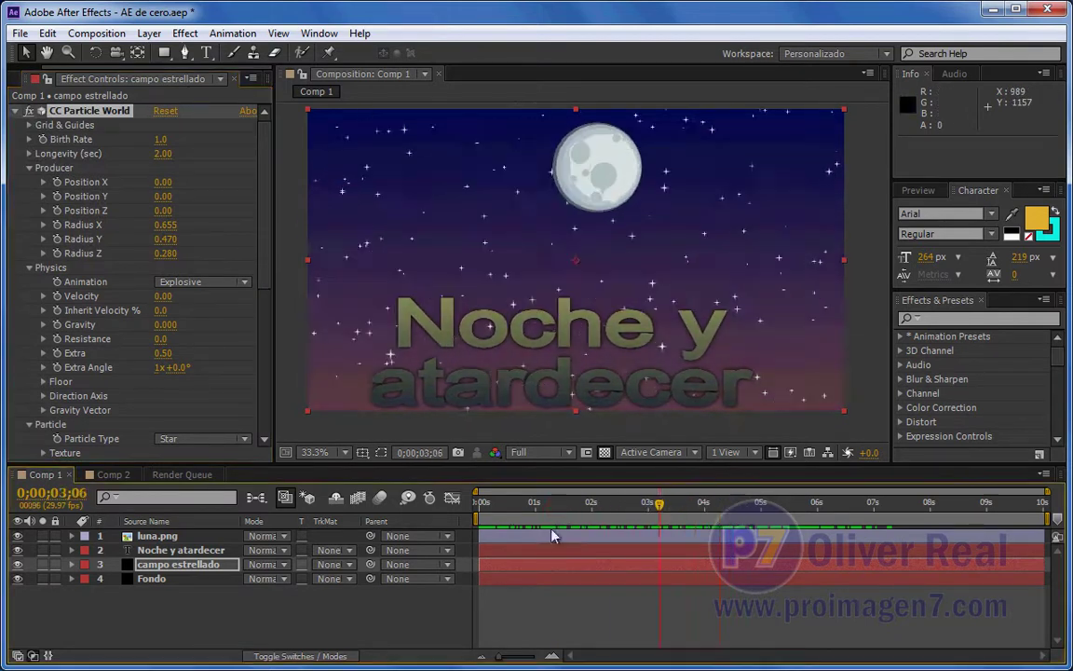
- Collapse the Producer, Physics, Particle and Extras groups of CC Particle World
click(29, 169)
click(29, 183)
click(29, 196)
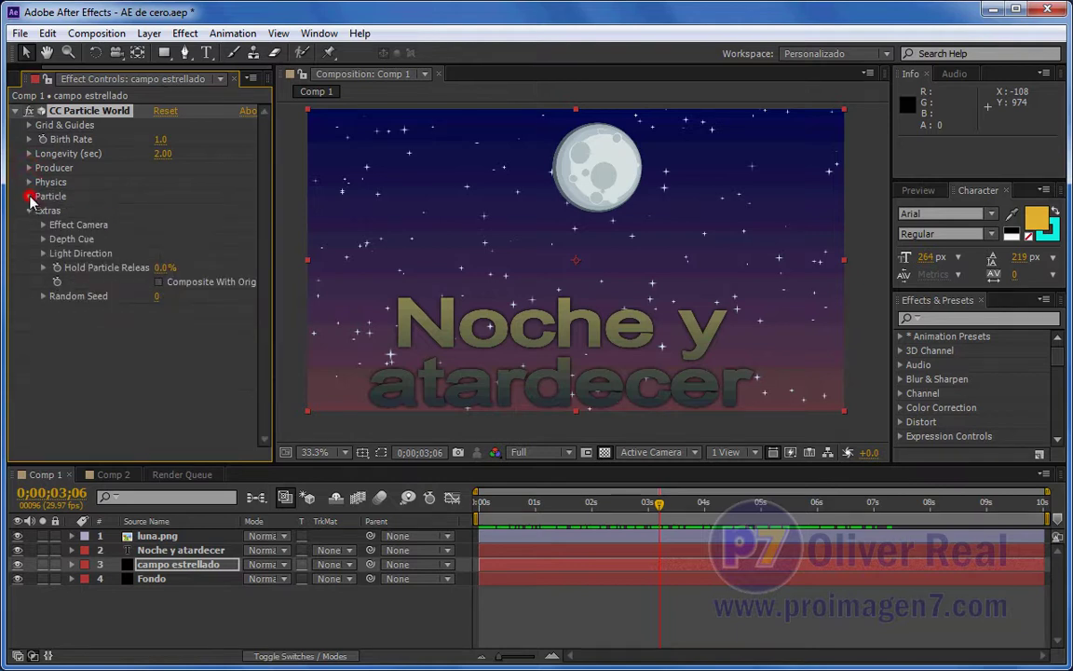
click(29, 210)
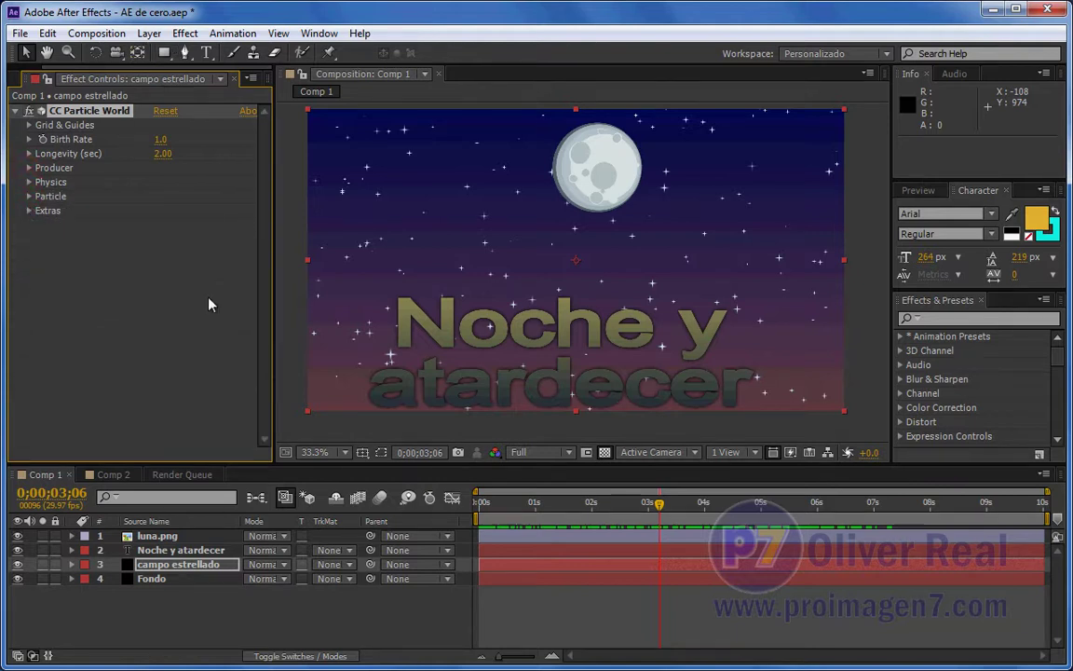
- Apply Fast Blur (Blurriness 2.0) to campo estrellado and return to the composition start
click(149, 564)
click(183, 34)
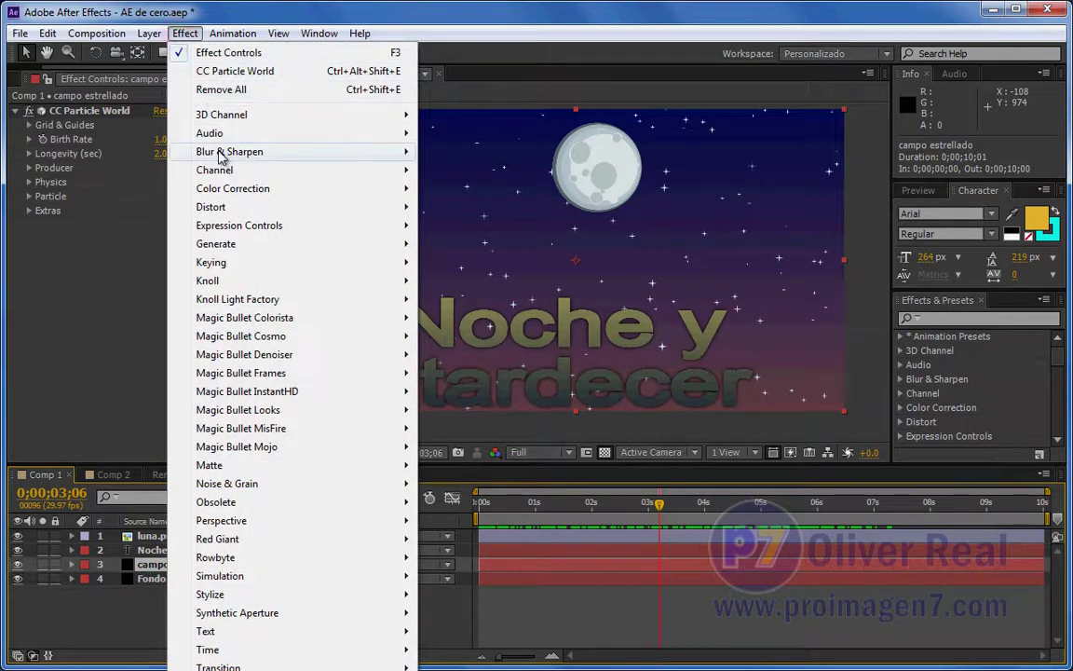
mouse_move(260, 159)
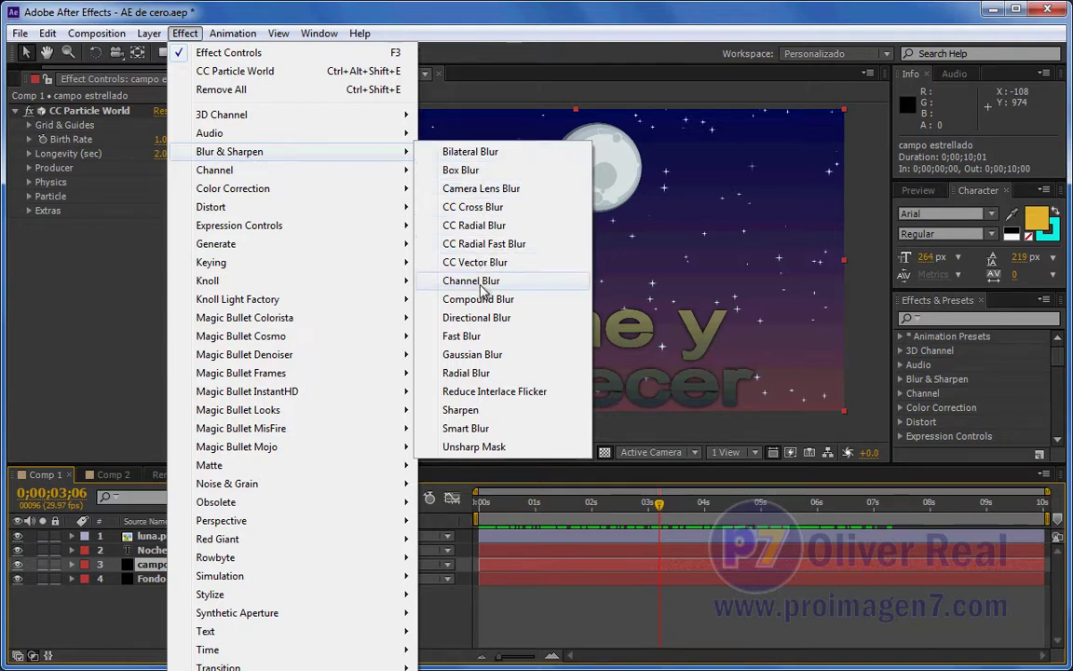
click(463, 335)
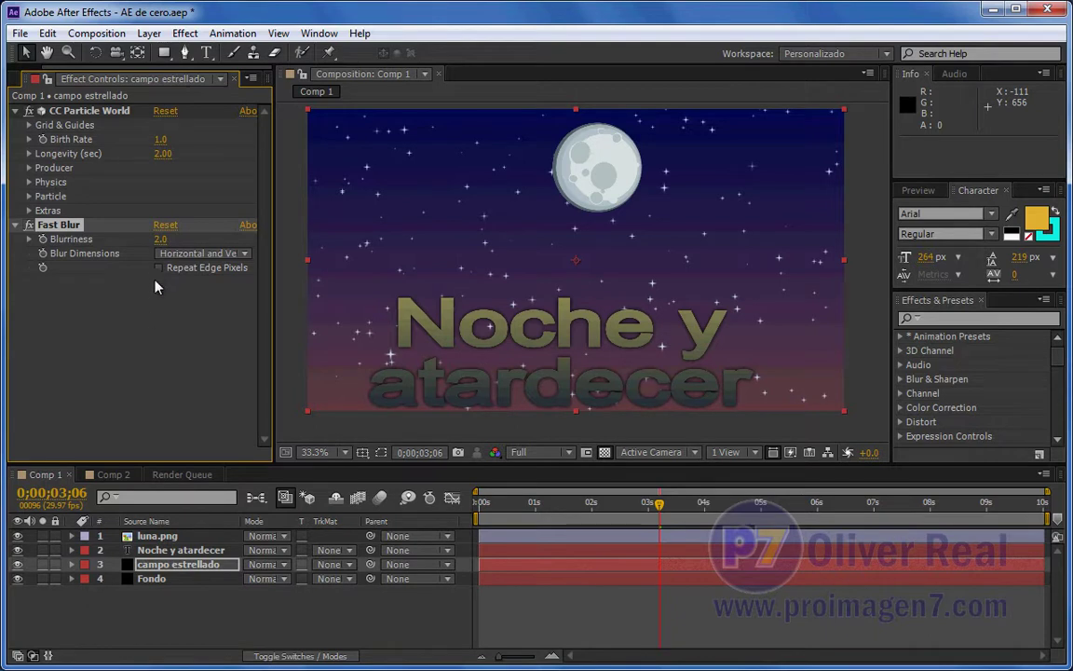
drag(522, 503, 445, 503)
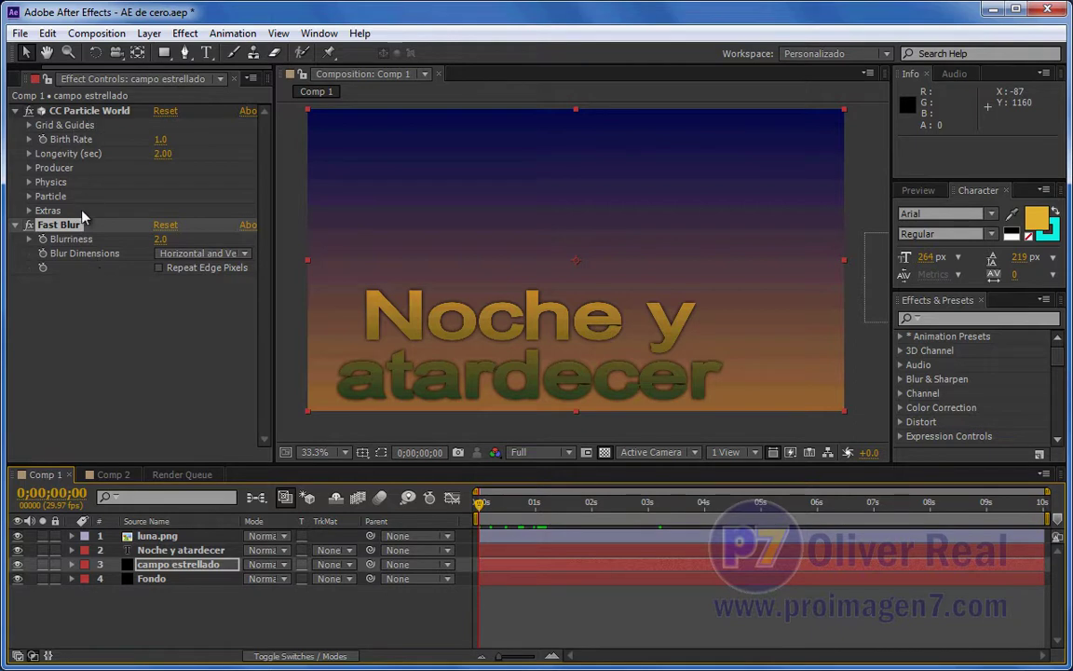
- Briefly expand and collapse the Extras and Producer groups of CC Particle World
click(29, 210)
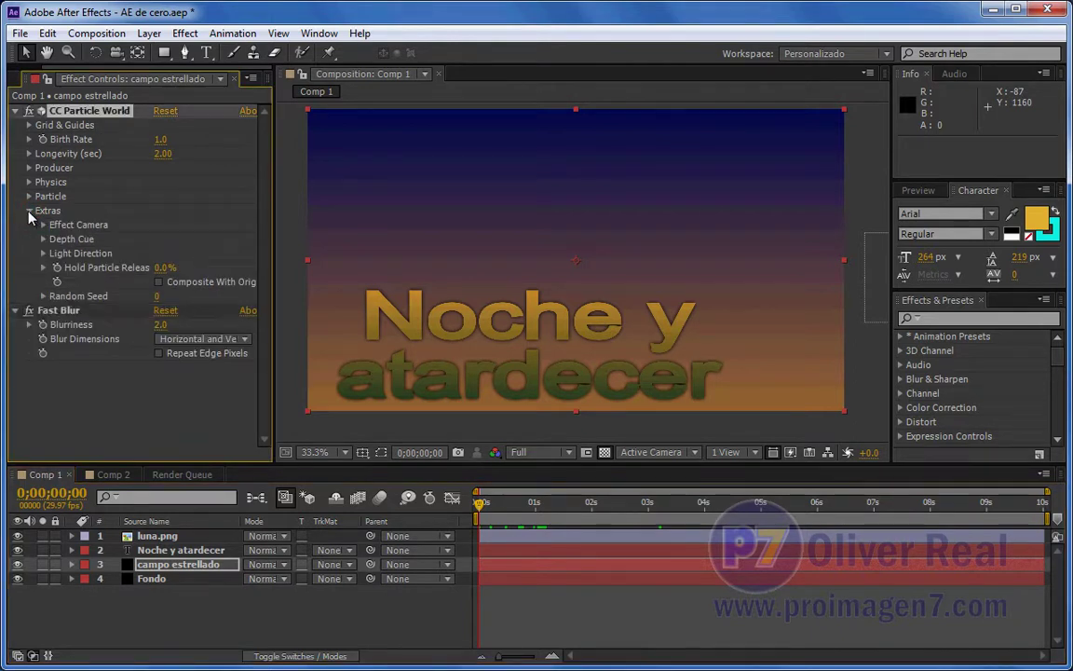
click(29, 211)
click(29, 168)
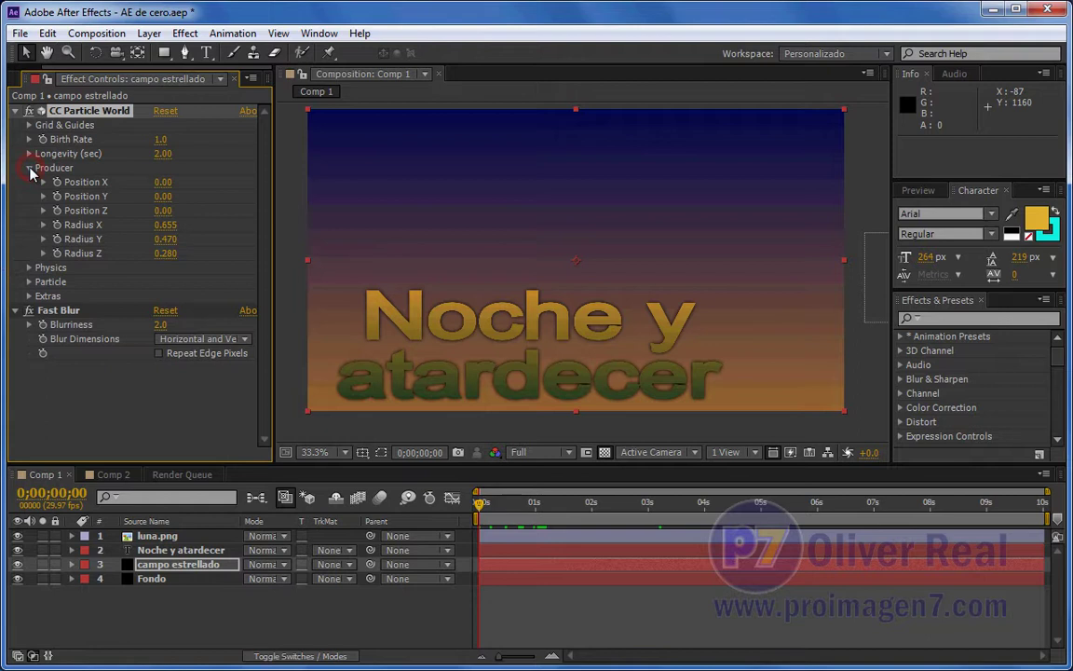
click(29, 168)
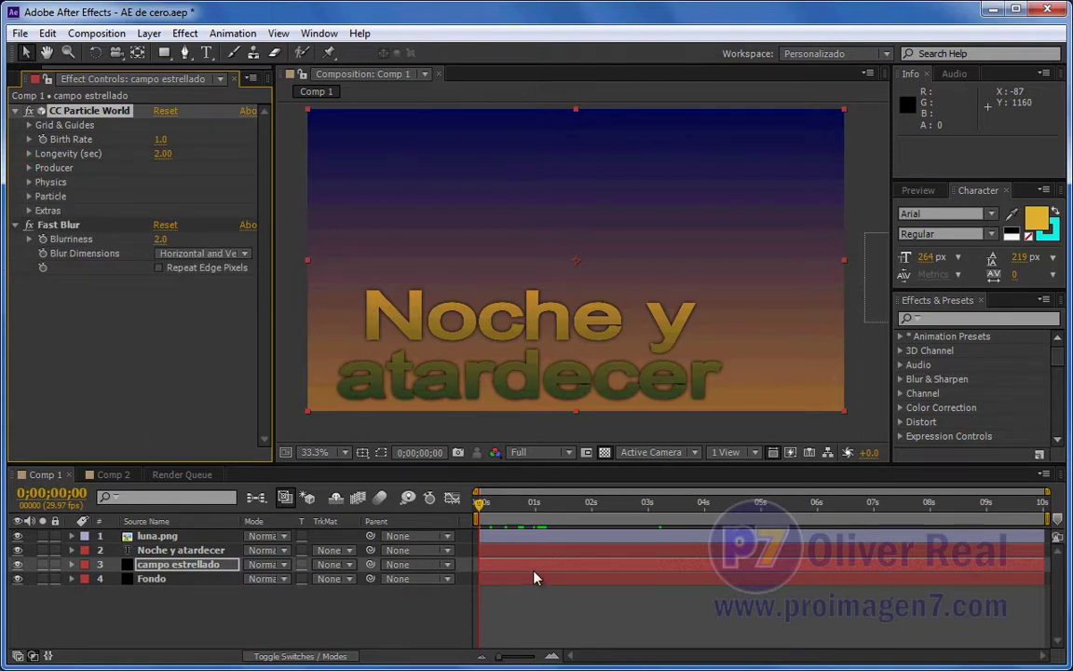
- Slide the campo estrellado layer's In point before zero and preview the stars and moon
click(605, 565)
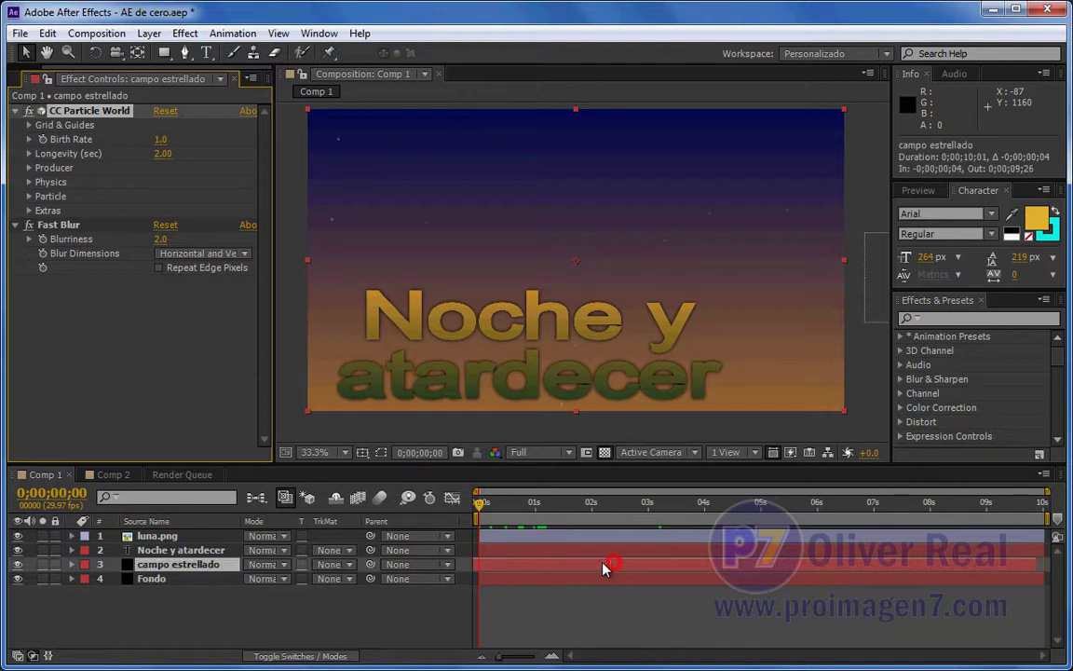
mouse_move(602, 569)
mouse_down()
mouse_move(764, 564)
mouse_move(527, 580)
mouse_move(486, 518)
mouse_up()
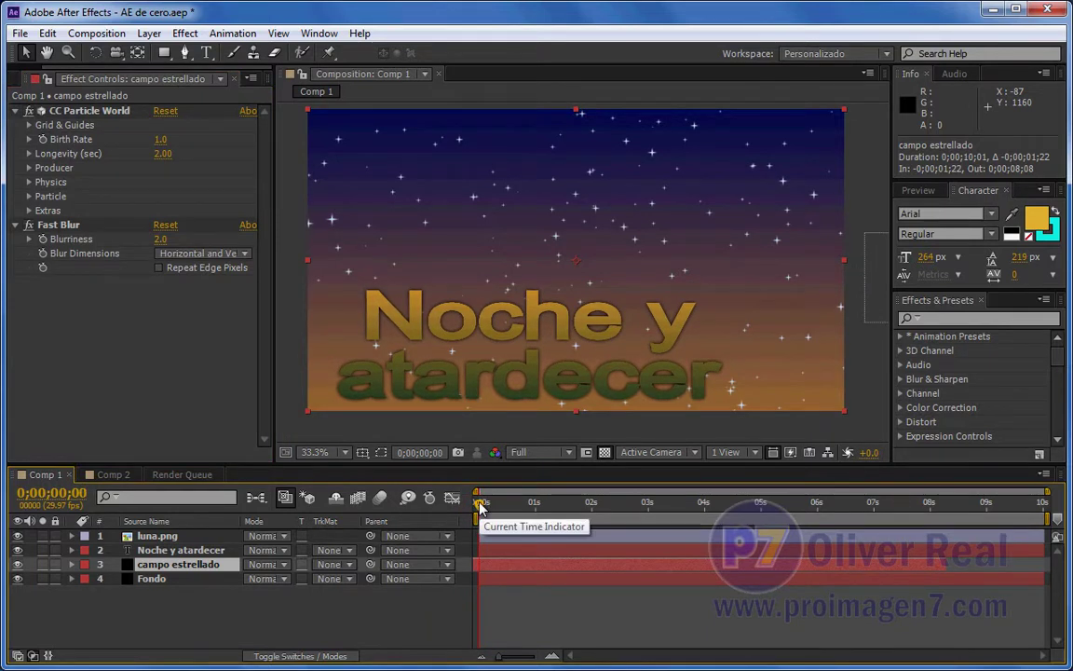
mouse_move(480, 503)
mouse_down()
mouse_move(536, 507)
mouse_move(479, 518)
mouse_move(700, 537)
mouse_move(642, 545)
mouse_move(641, 532)
mouse_move(610, 530)
mouse_up()
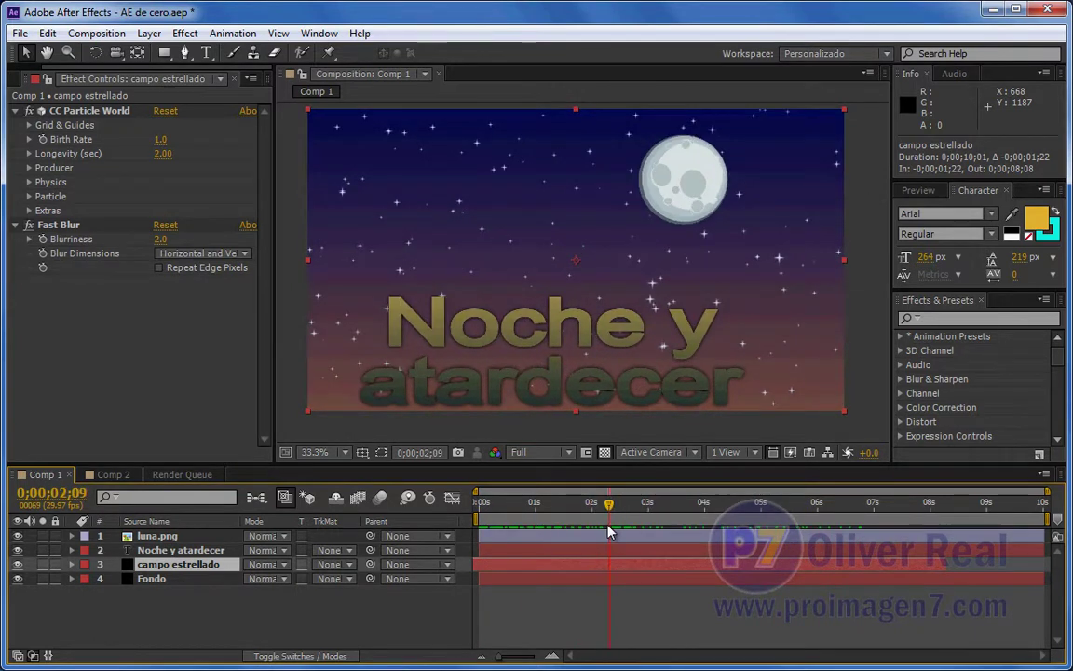
- Add Glow to luna.png with Threshold 91.4%, Radius 59 and Intensity 0.6
click(156, 537)
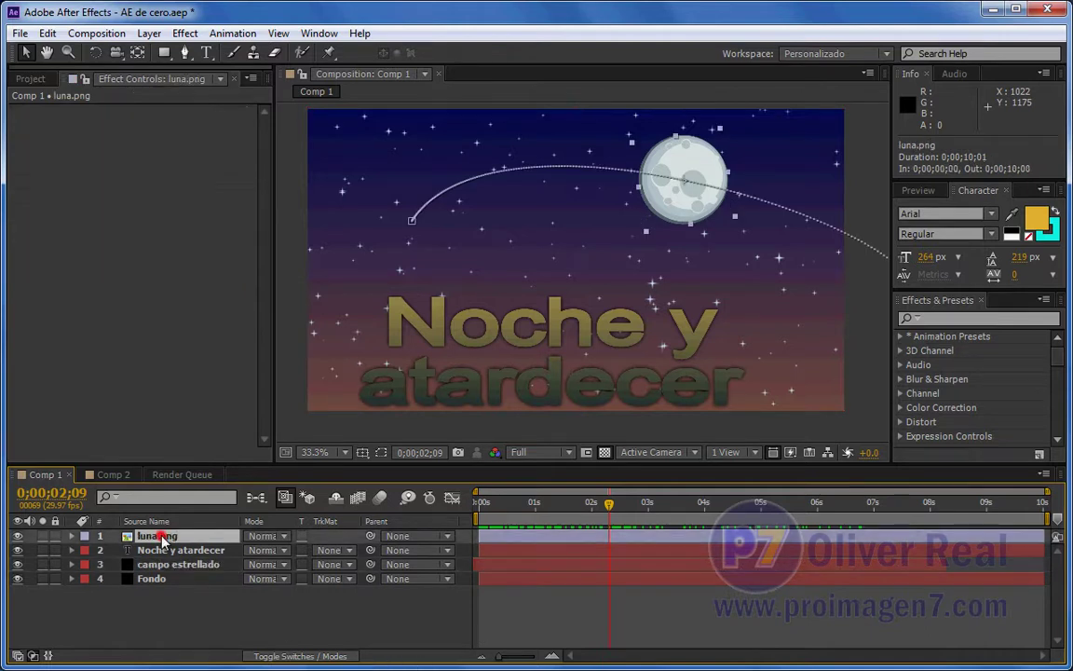
click(185, 34)
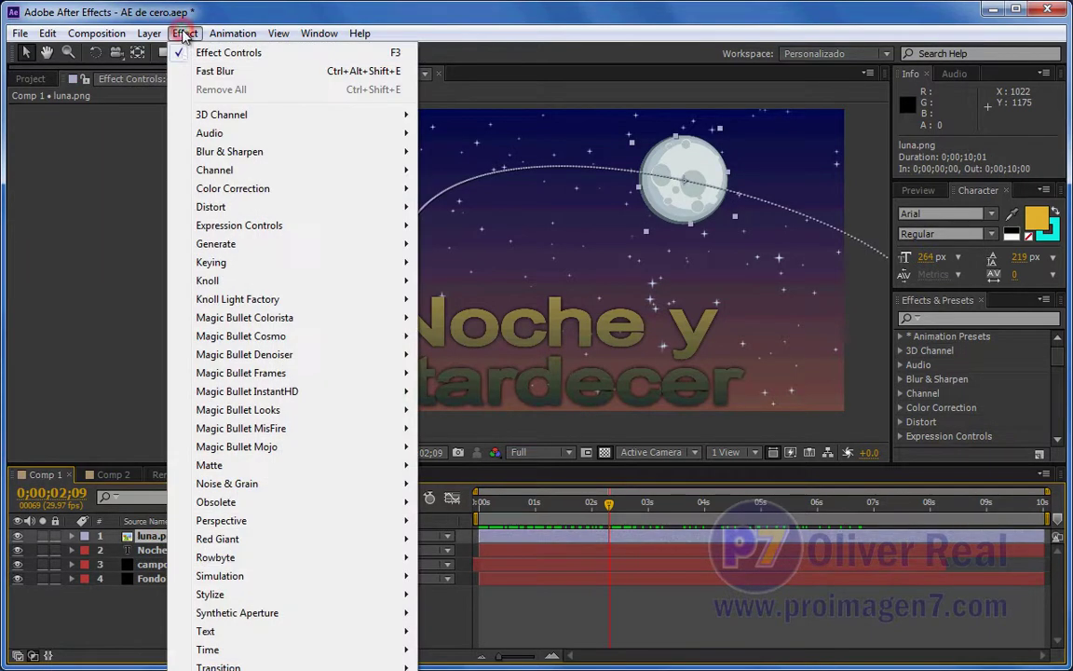
mouse_move(284, 596)
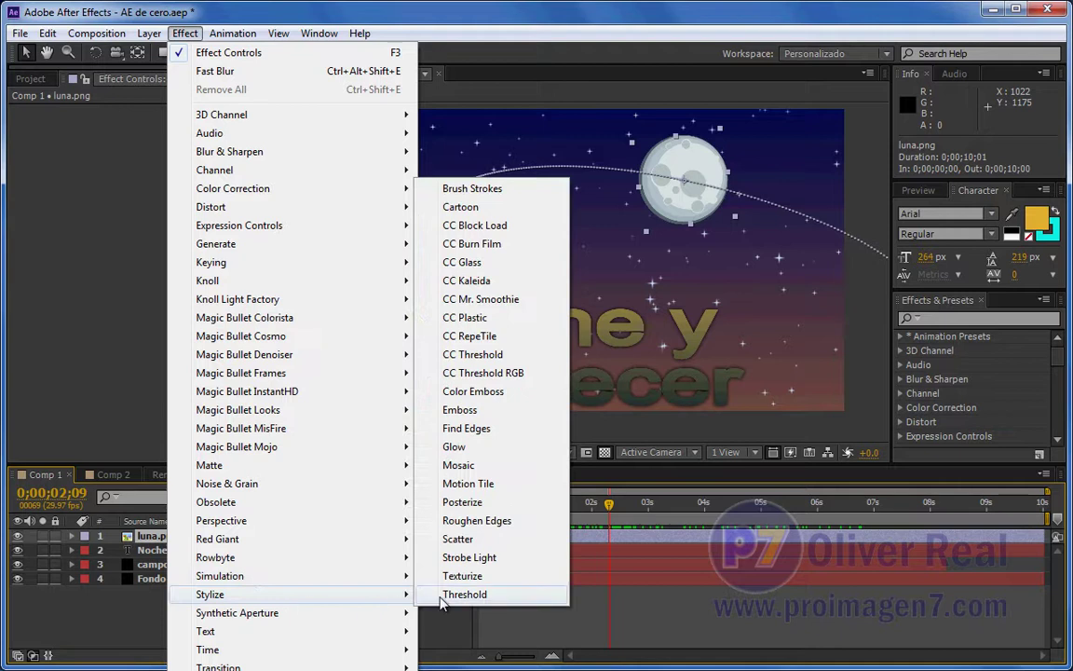
click(453, 446)
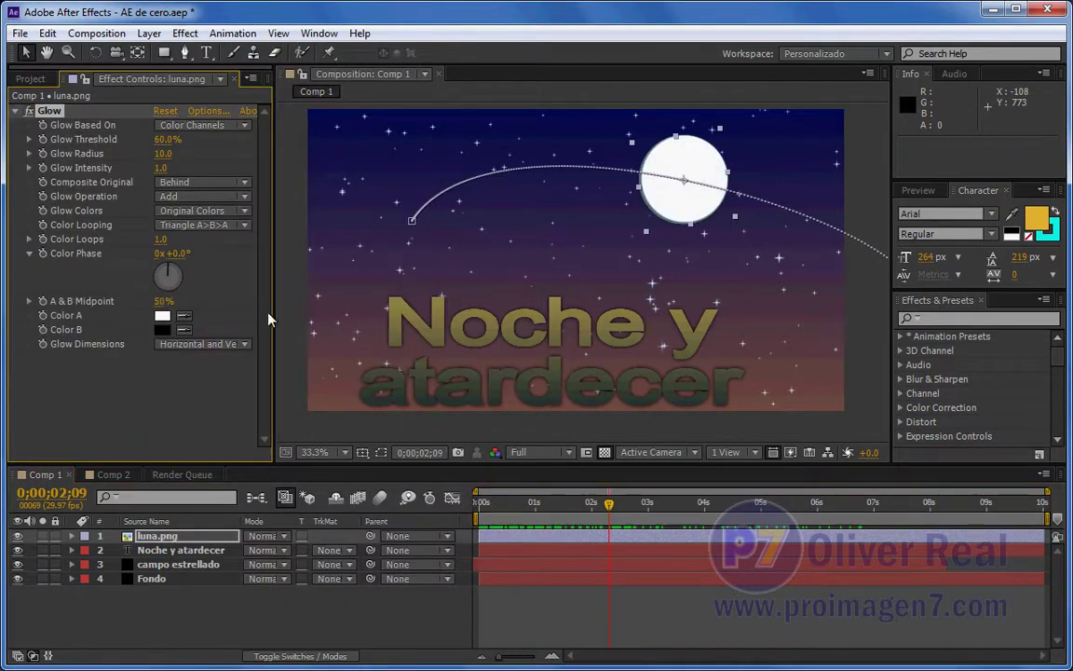
mouse_move(163, 138)
mouse_down()
mouse_move(115, 142)
mouse_move(248, 153)
mouse_up()
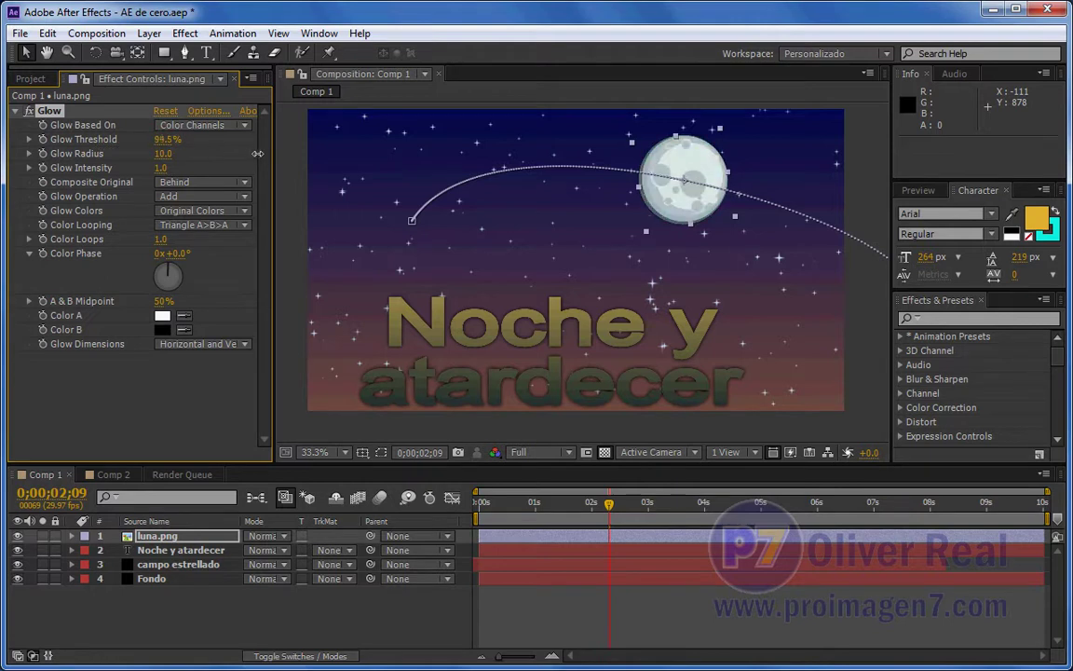
mouse_move(163, 152)
mouse_down()
mouse_move(186, 154)
mouse_move(84, 168)
mouse_up()
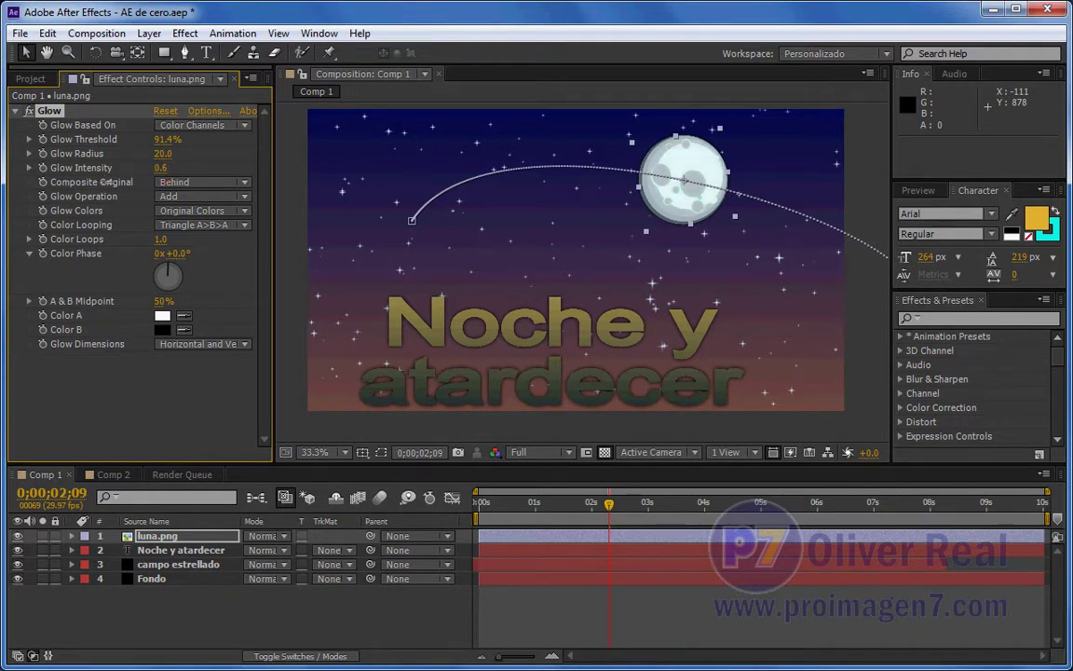
drag(160, 154, 243, 149)
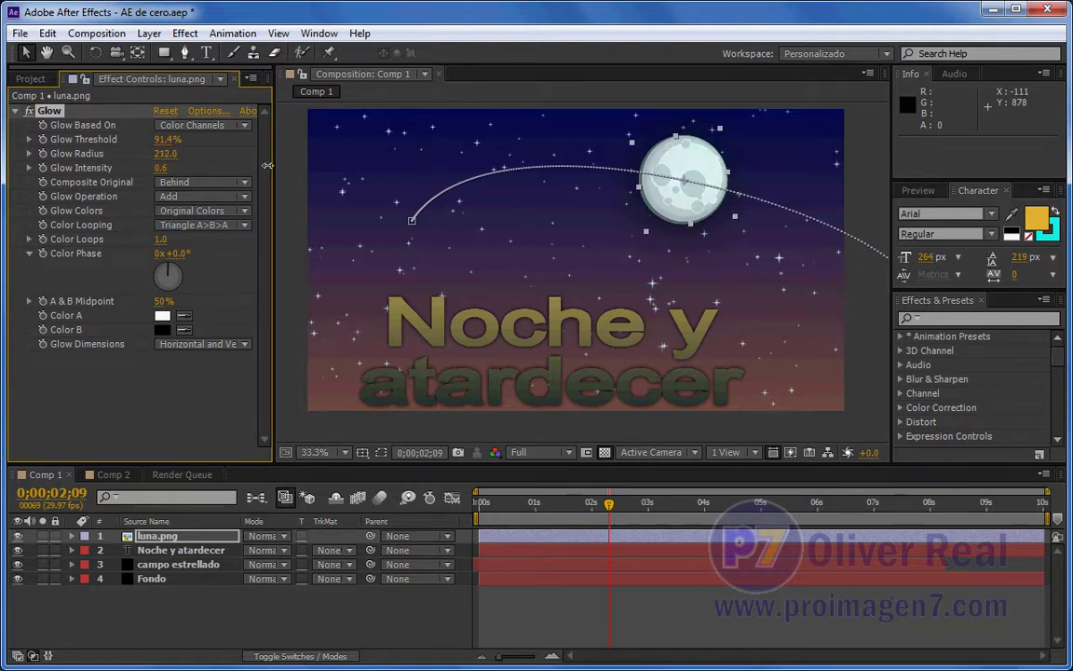
drag(98, 164, 66, 166)
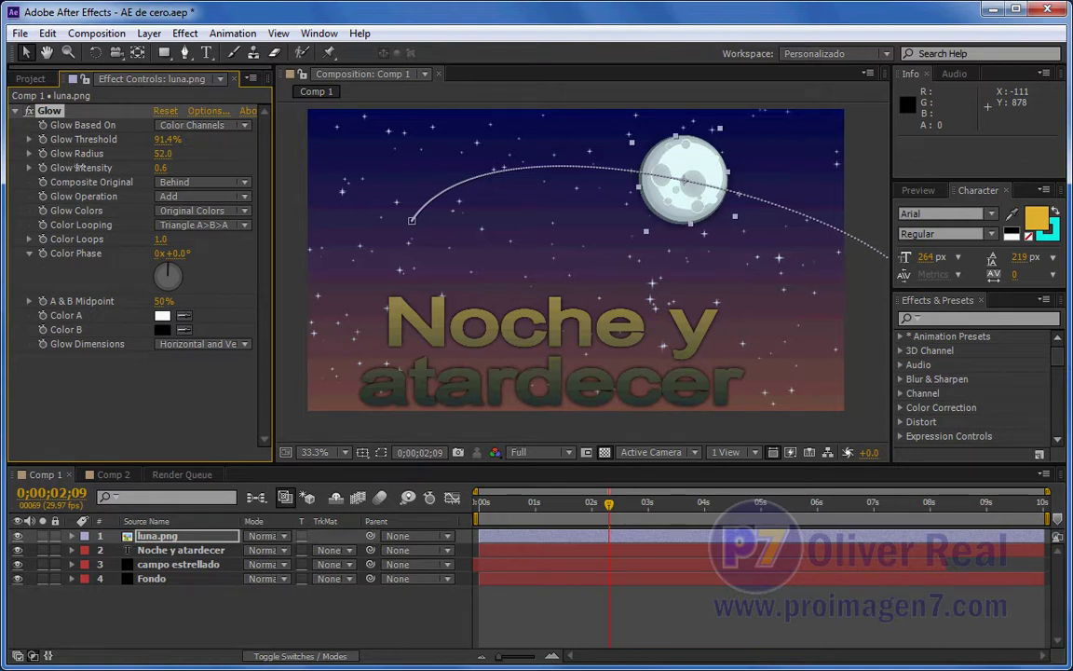
drag(103, 167, 9, 165)
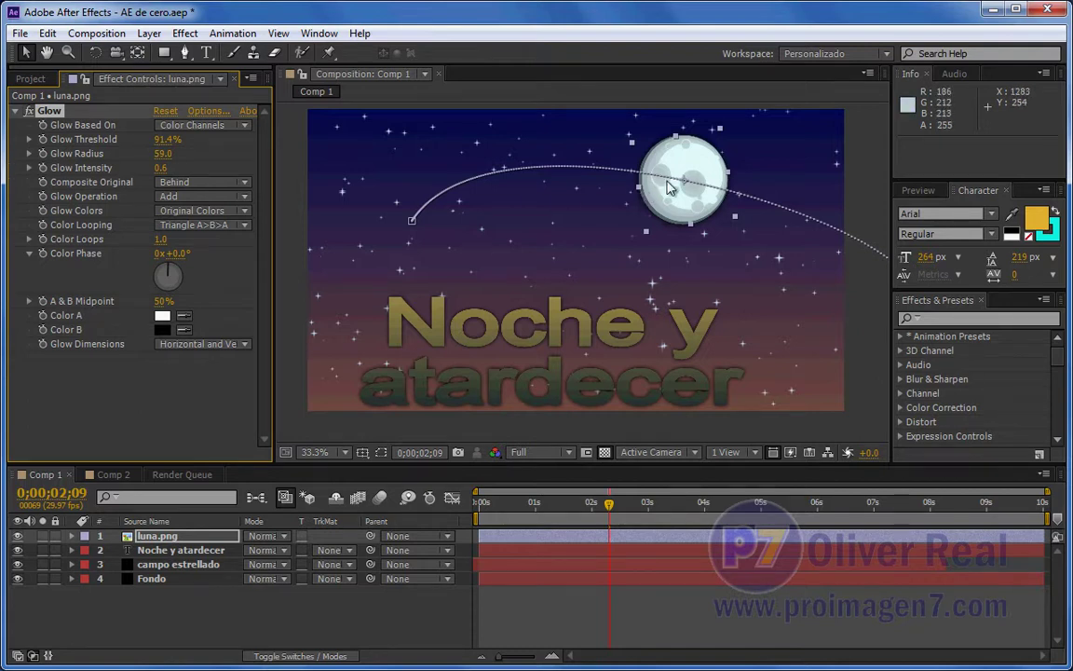
- Solo luna.png, turn off the transparency grid and scrub to follow the glowing moon
click(152, 537)
click(42, 536)
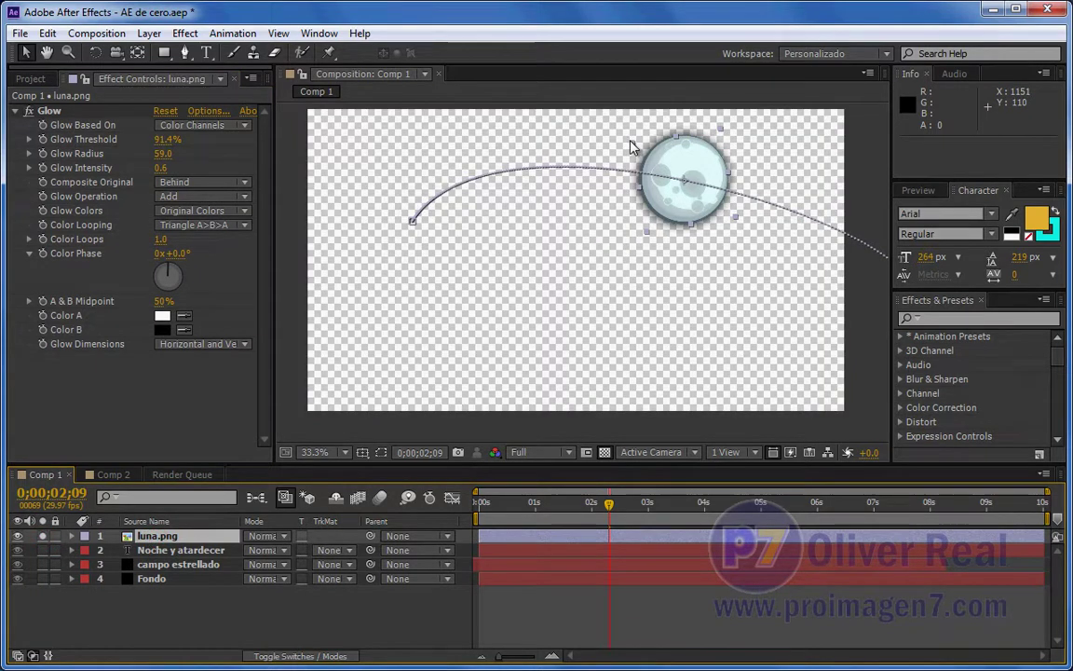
click(605, 452)
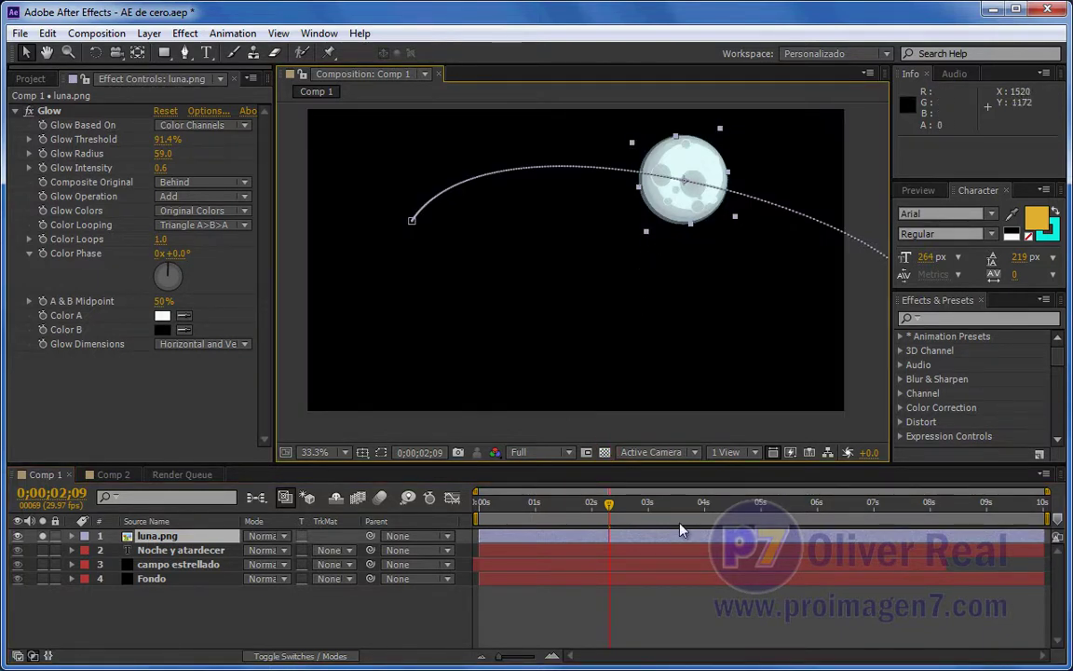
drag(697, 503, 922, 510)
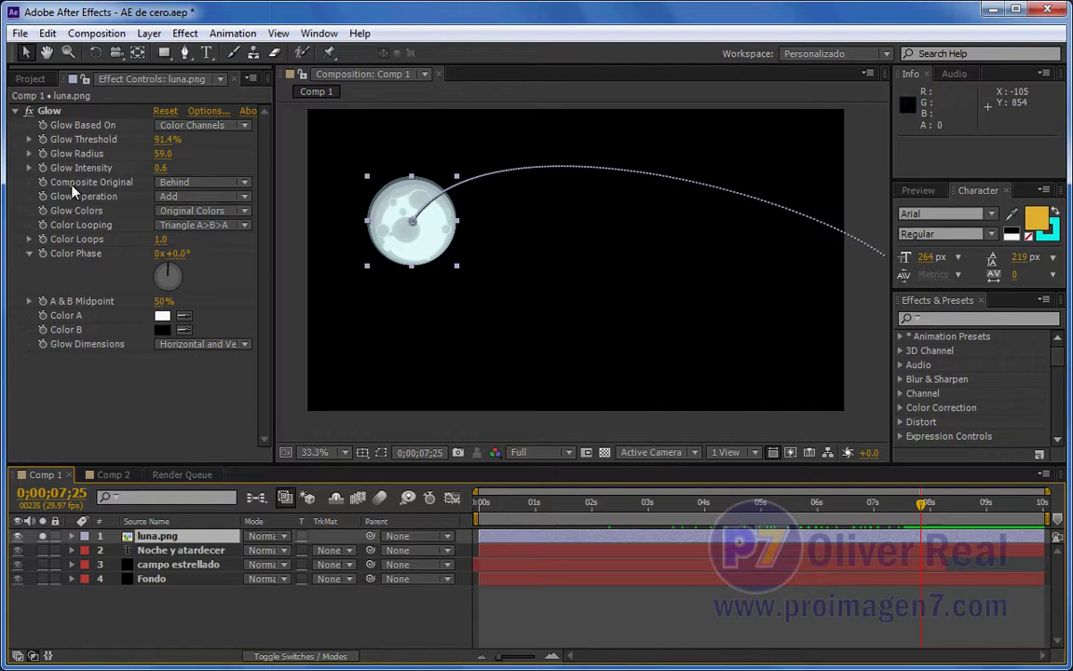
click(42, 111)
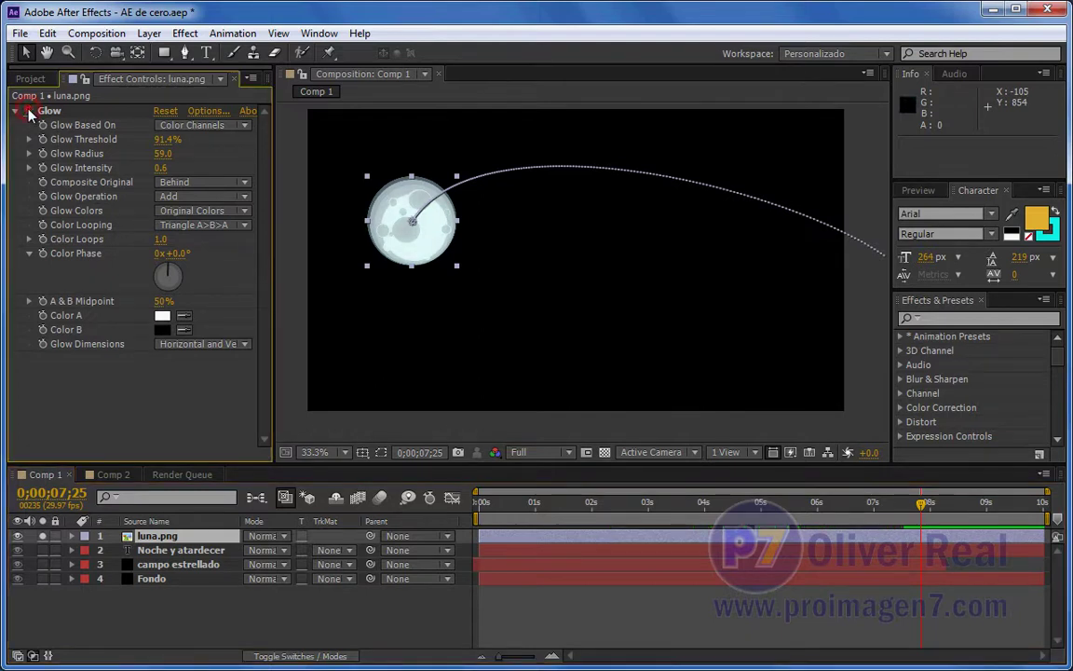
- Delete the Glow on luna.png and add CC Radial Fast Blur with Amount 83
key(Delete)
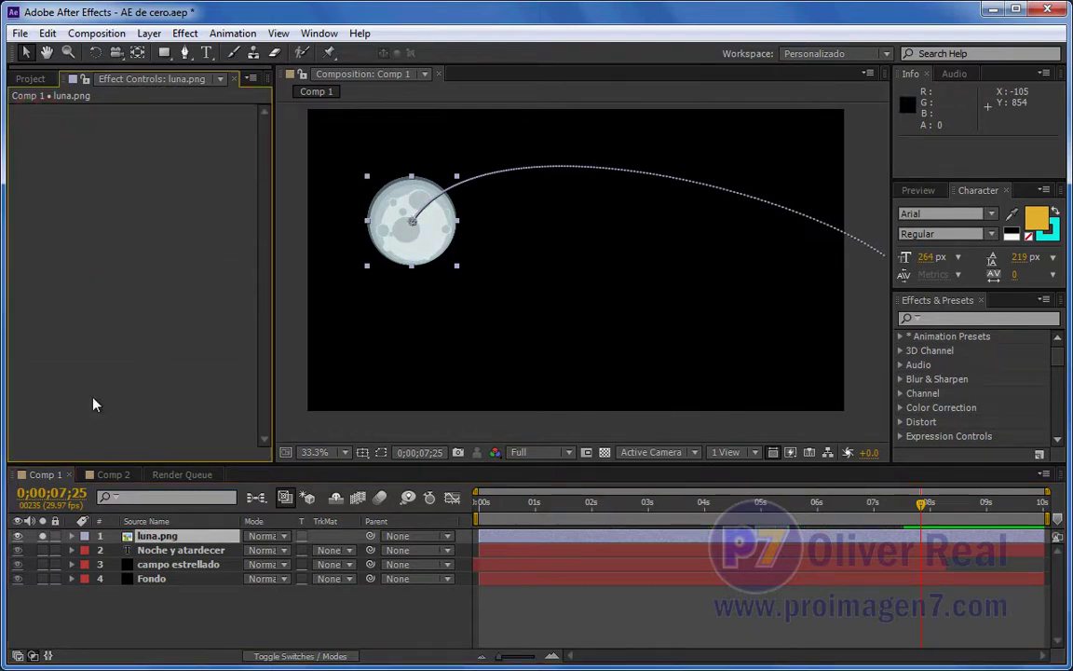
click(137, 536)
click(184, 37)
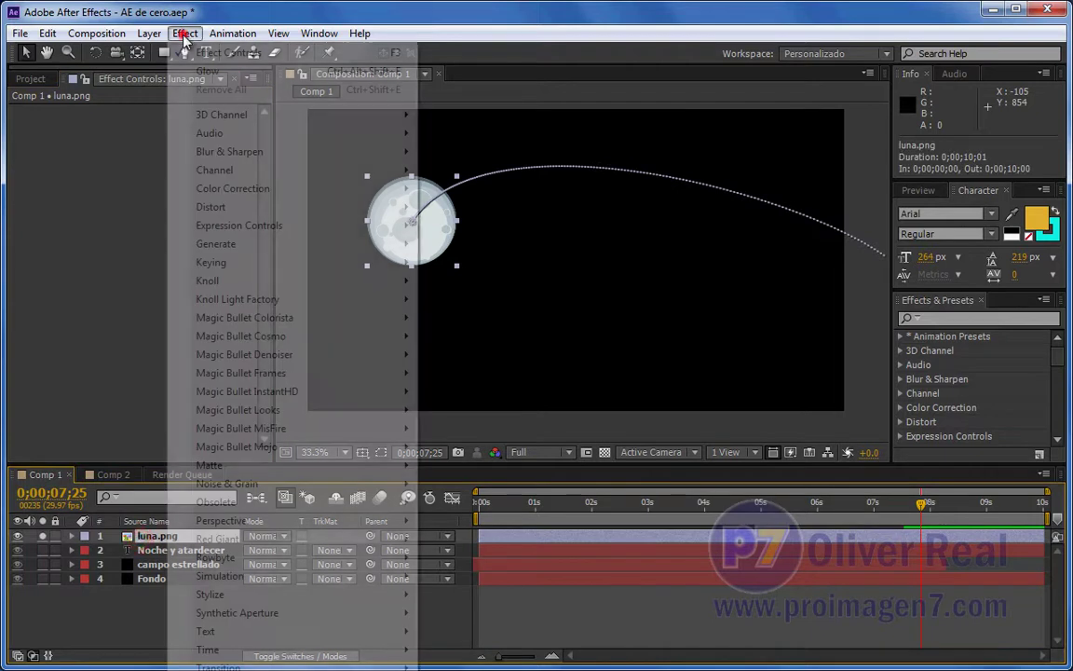
mouse_move(350, 154)
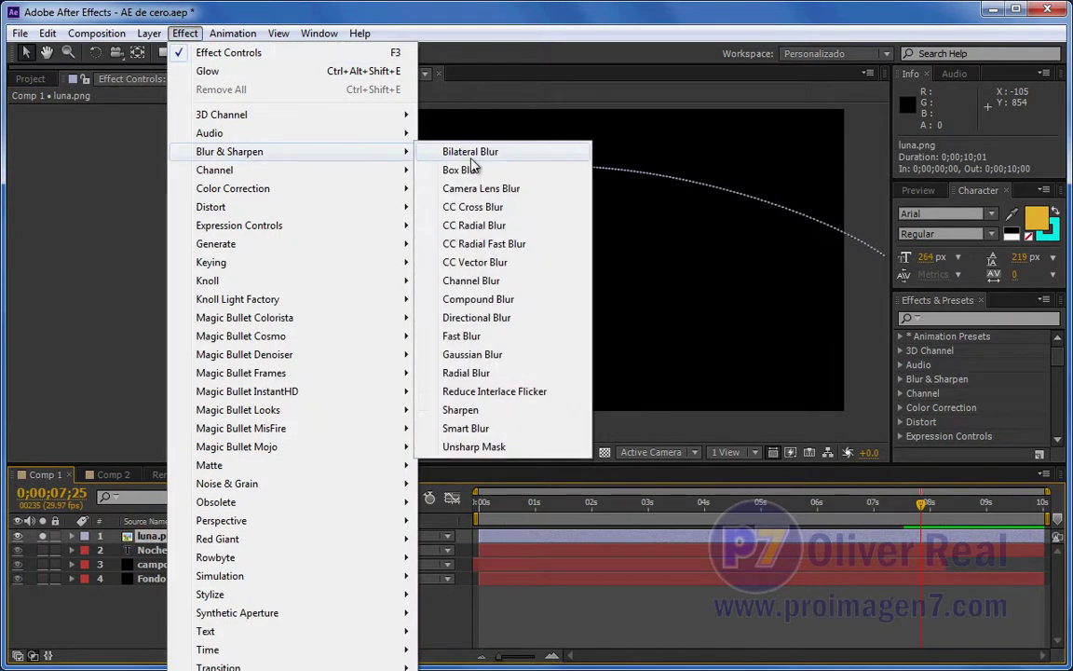
click(487, 243)
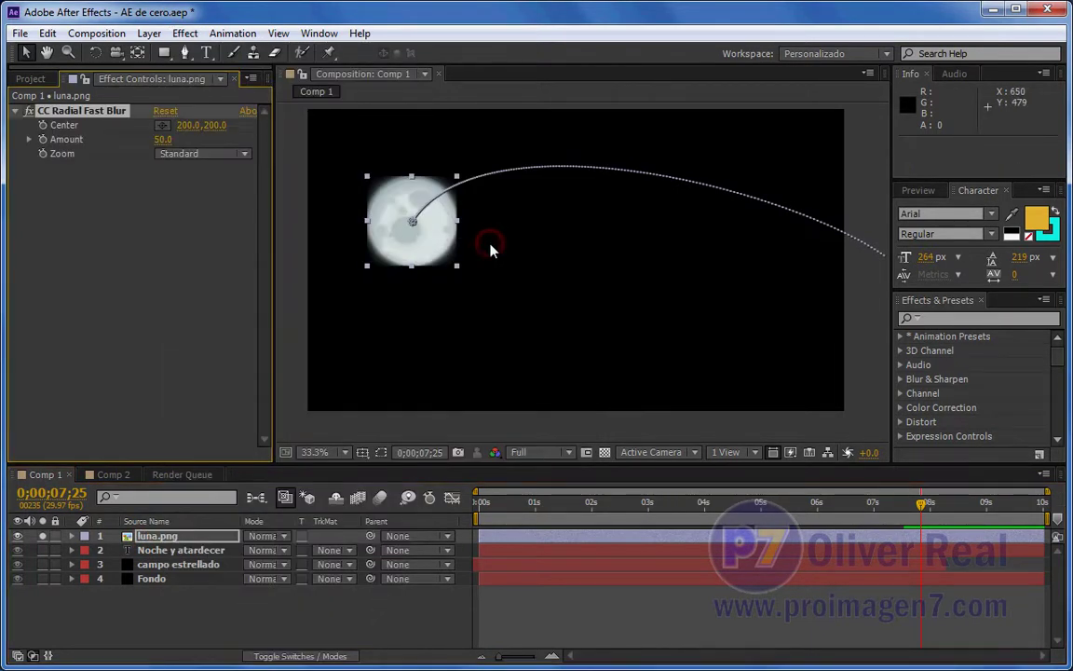
drag(164, 139, 195, 138)
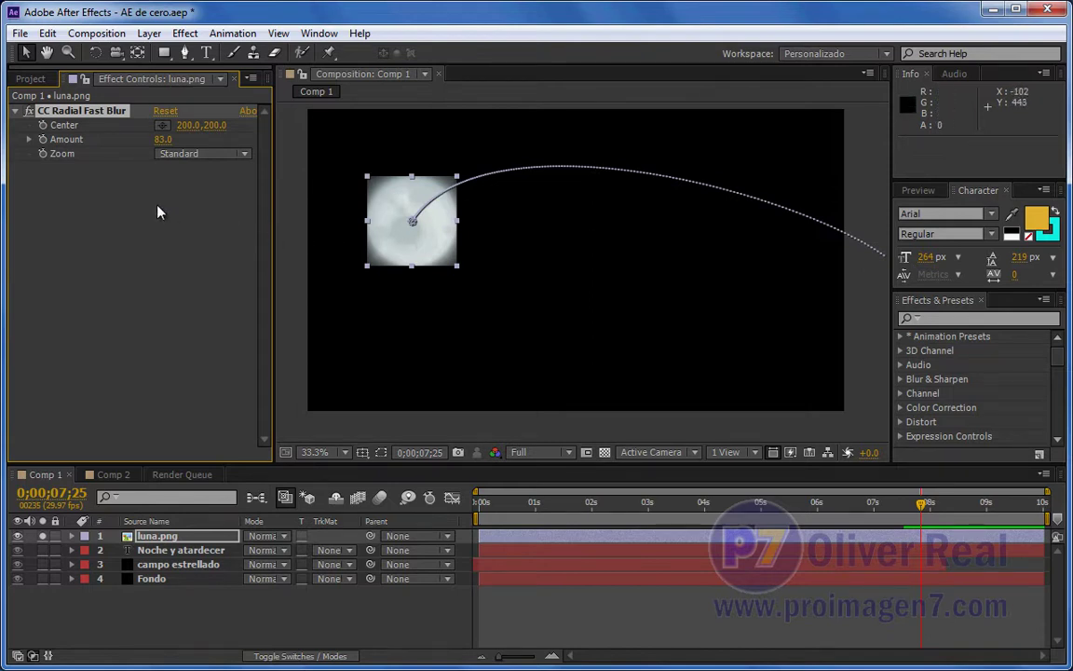
- Add Grow Bounds above CC Radial Fast Blur, with Pixels 99 and blur Amount 89
click(182, 33)
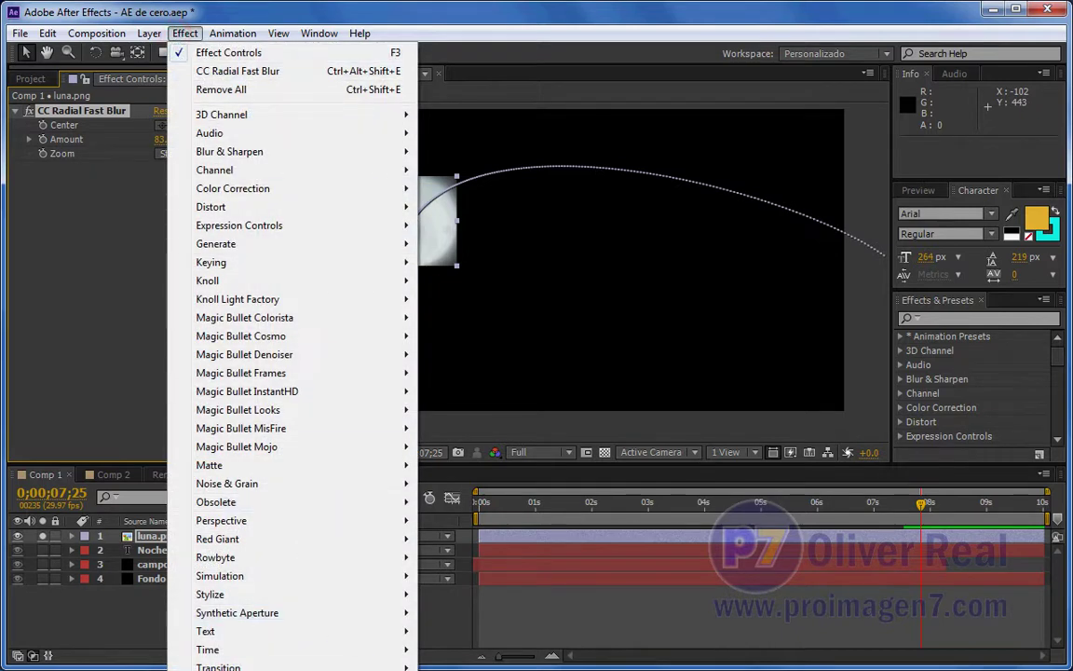
mouse_move(219, 667)
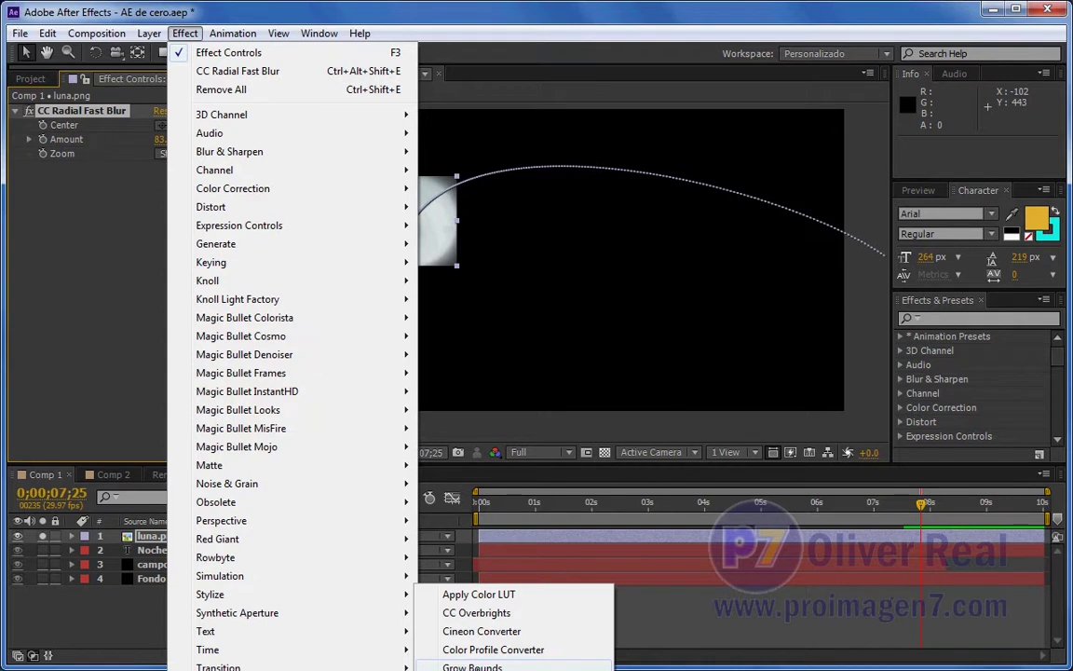
click(476, 667)
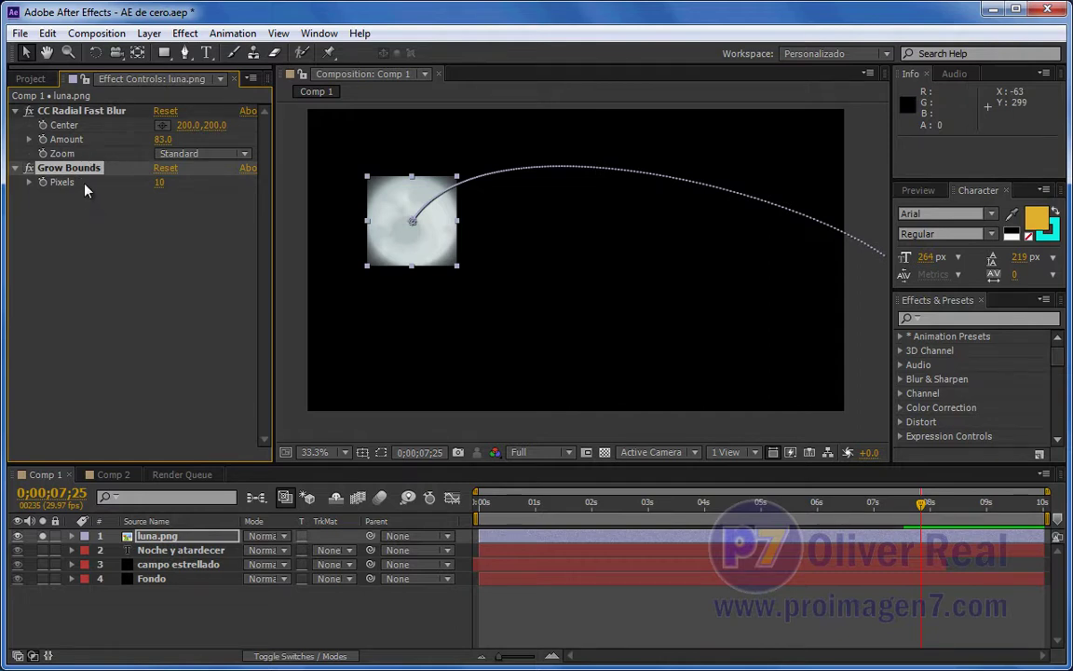
drag(70, 168, 80, 110)
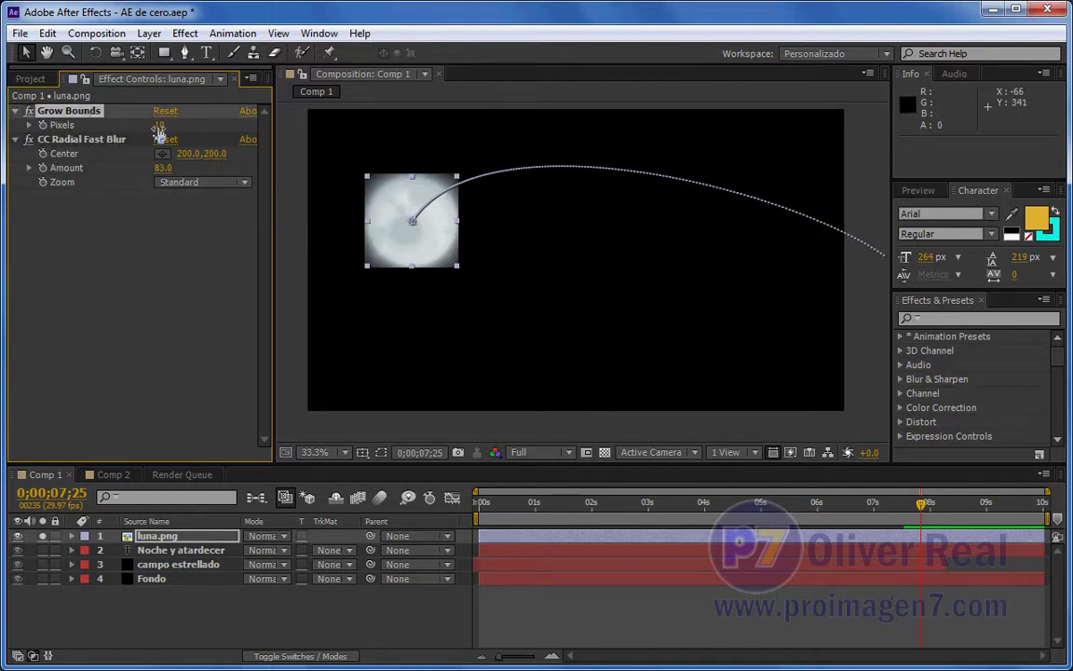
drag(159, 125, 247, 124)
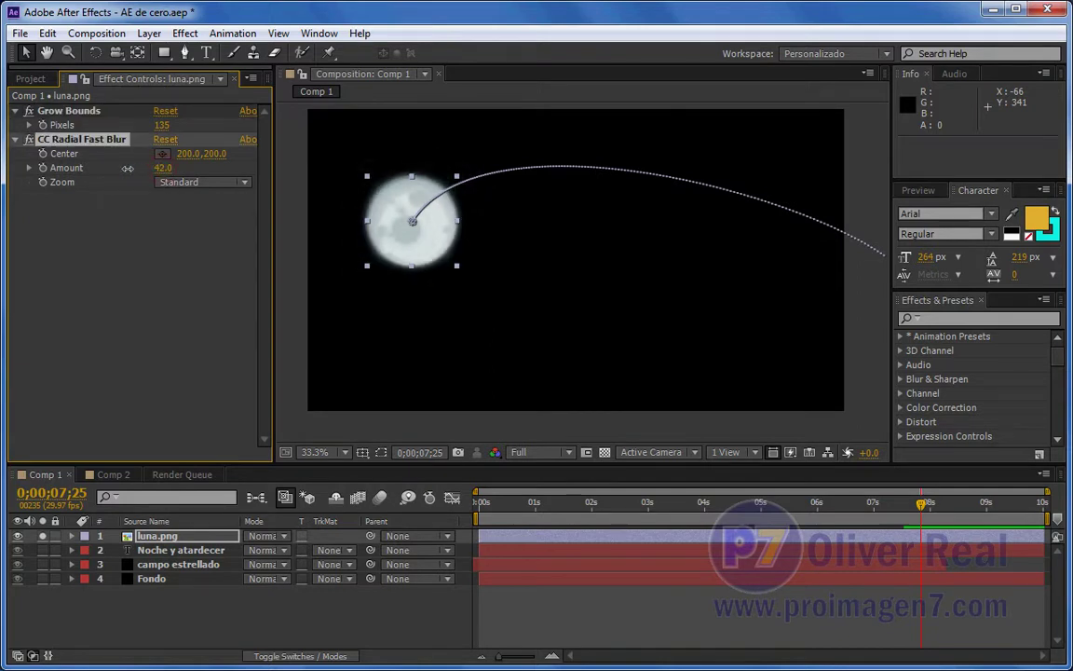
drag(159, 168, 206, 167)
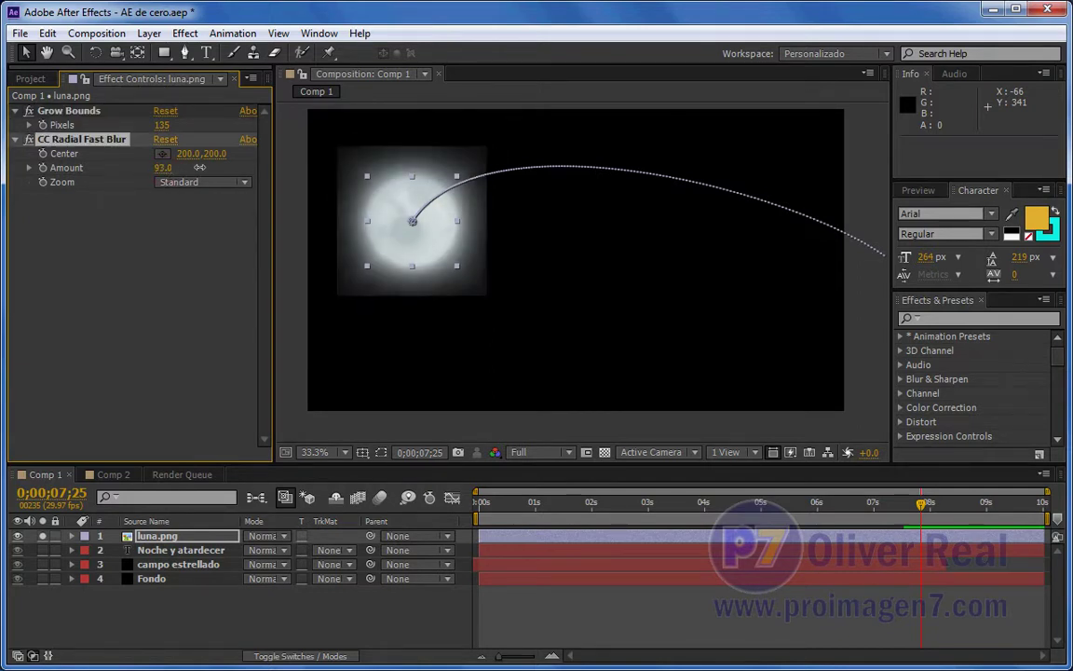
mouse_move(162, 125)
mouse_down()
mouse_move(134, 136)
mouse_move(127, 173)
mouse_move(156, 177)
mouse_up()
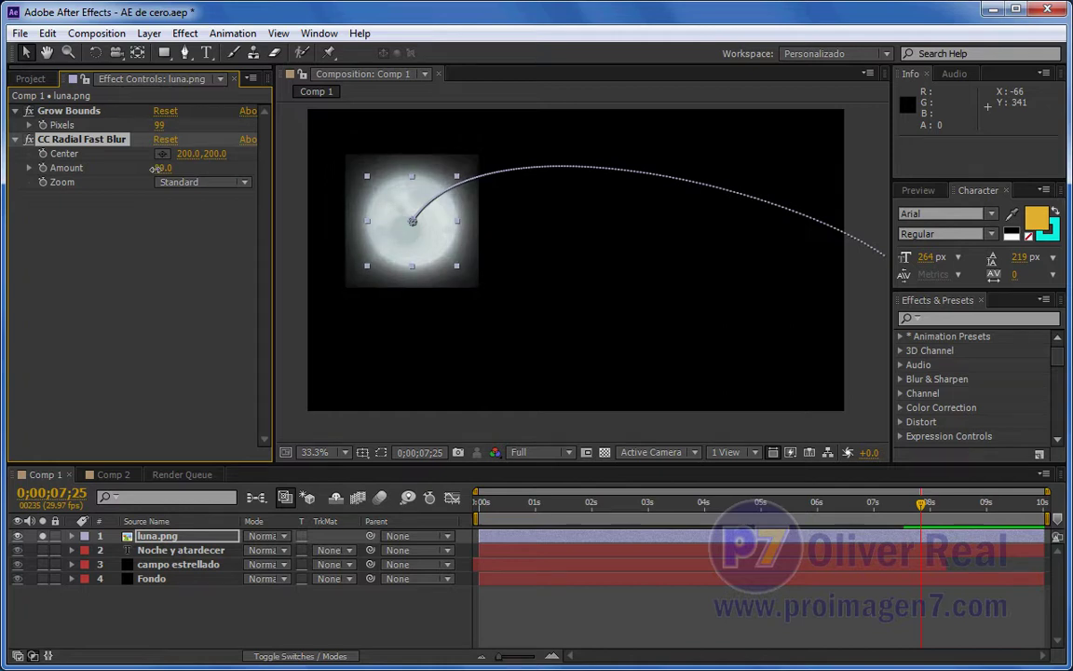
- Try the Brightest and Darkest blur zoom modes, then keep Zoom on Standard
click(238, 183)
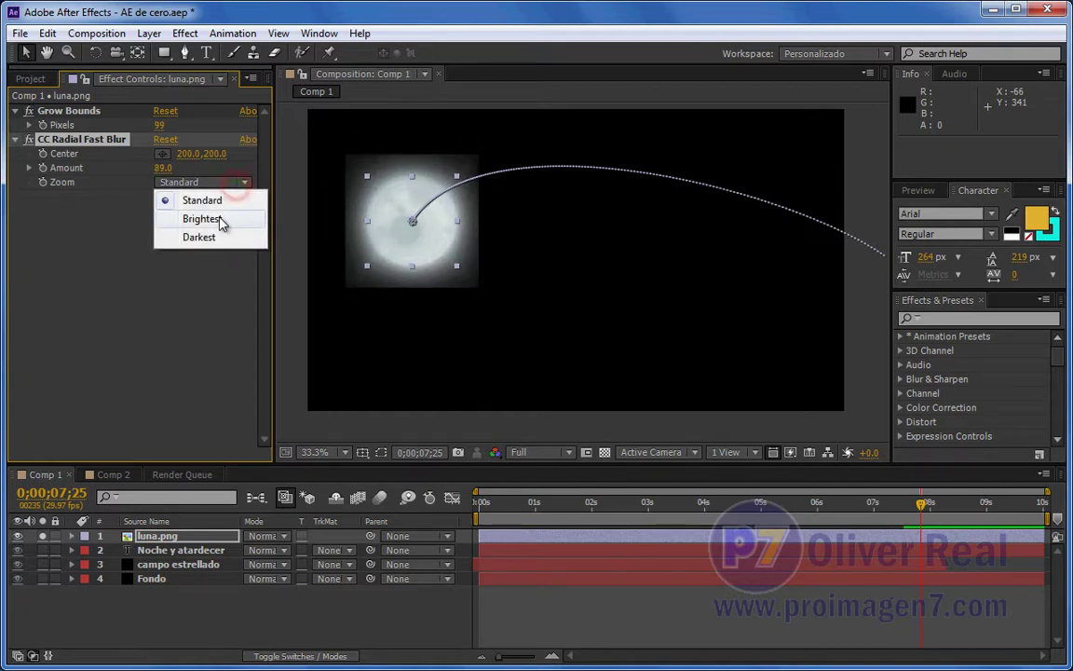
click(220, 219)
click(237, 184)
click(210, 236)
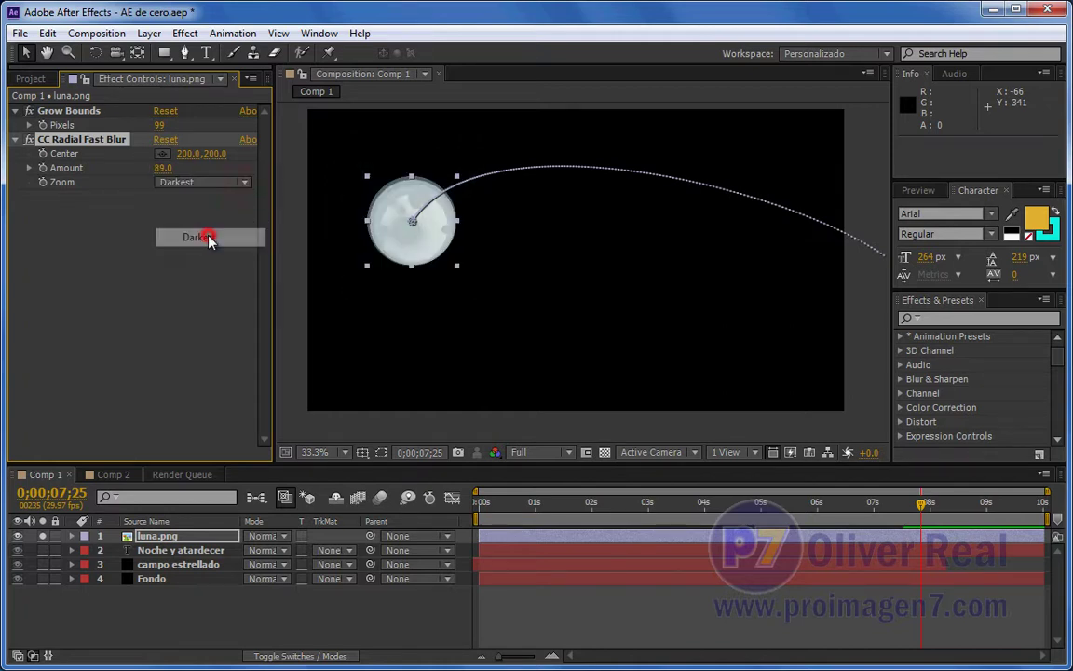
click(244, 182)
click(228, 199)
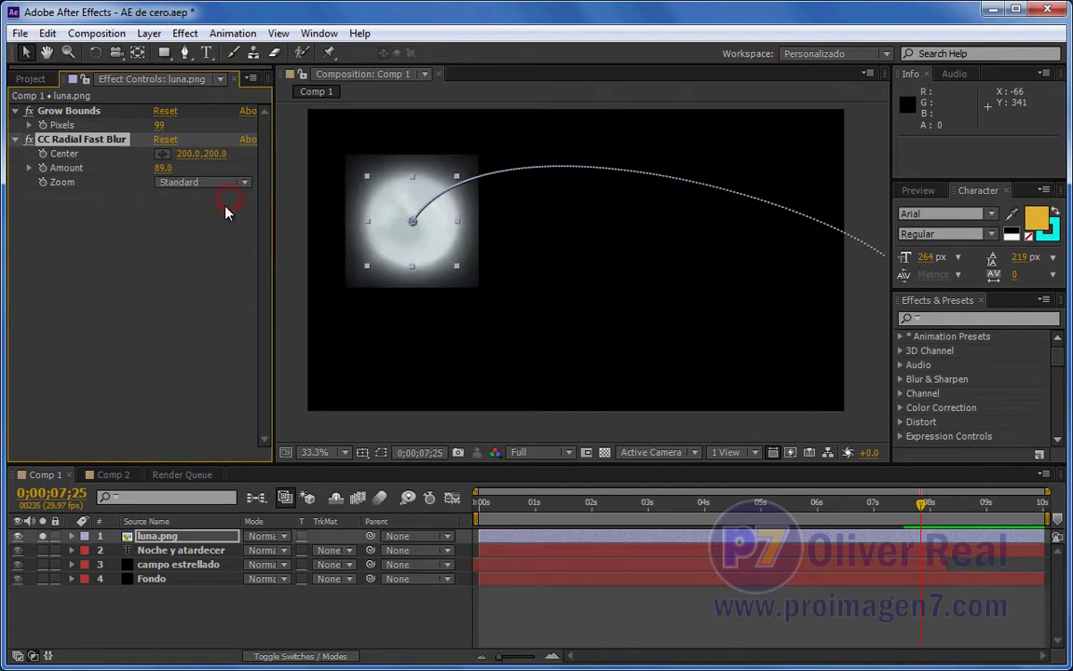
click(155, 317)
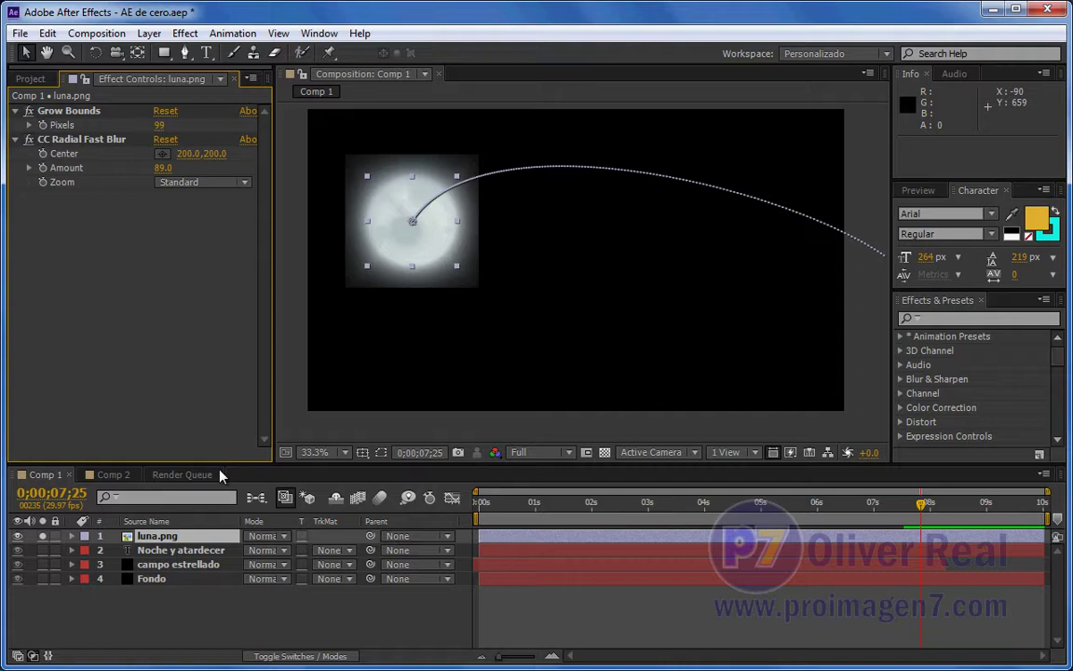
- Un-solo luna.png to show the stars and title again, then widen its Grow Bounds
click(177, 567)
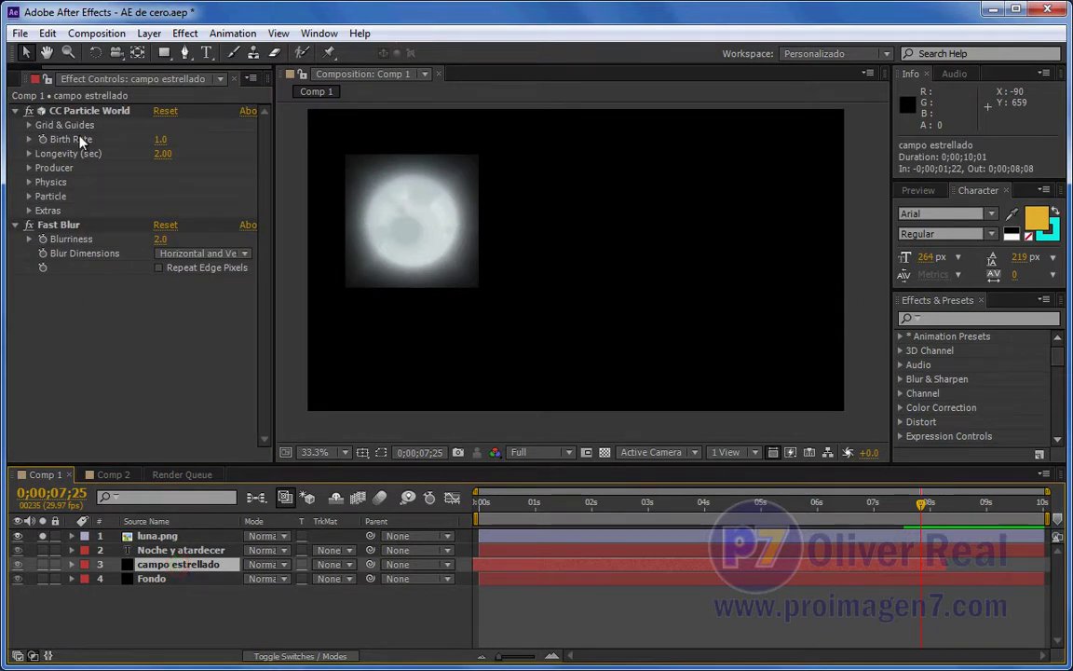
click(44, 537)
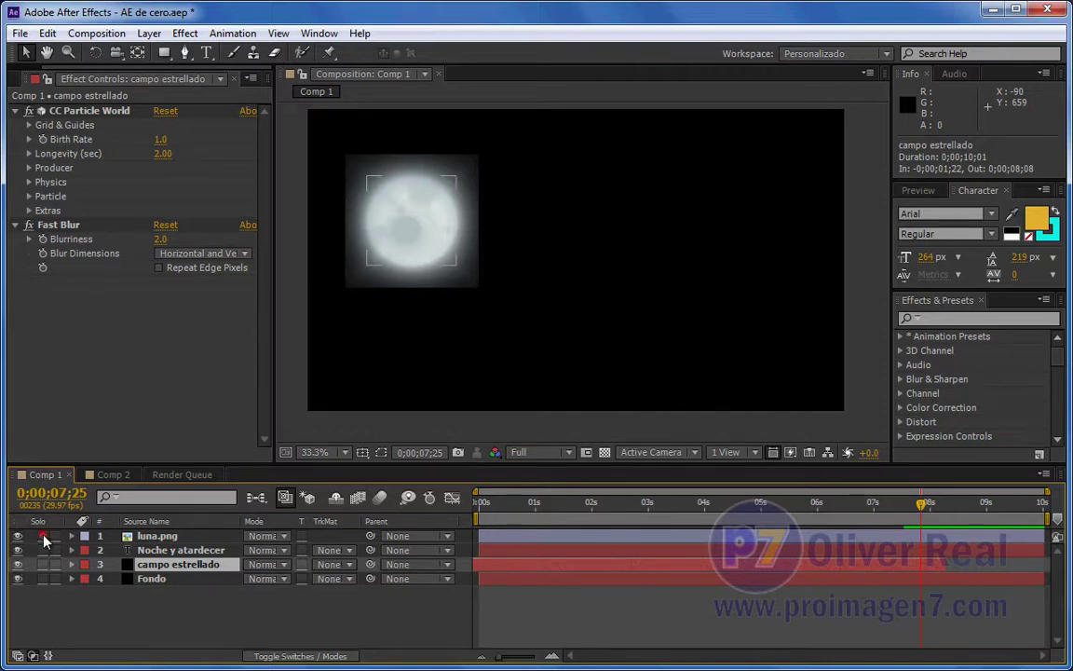
click(289, 610)
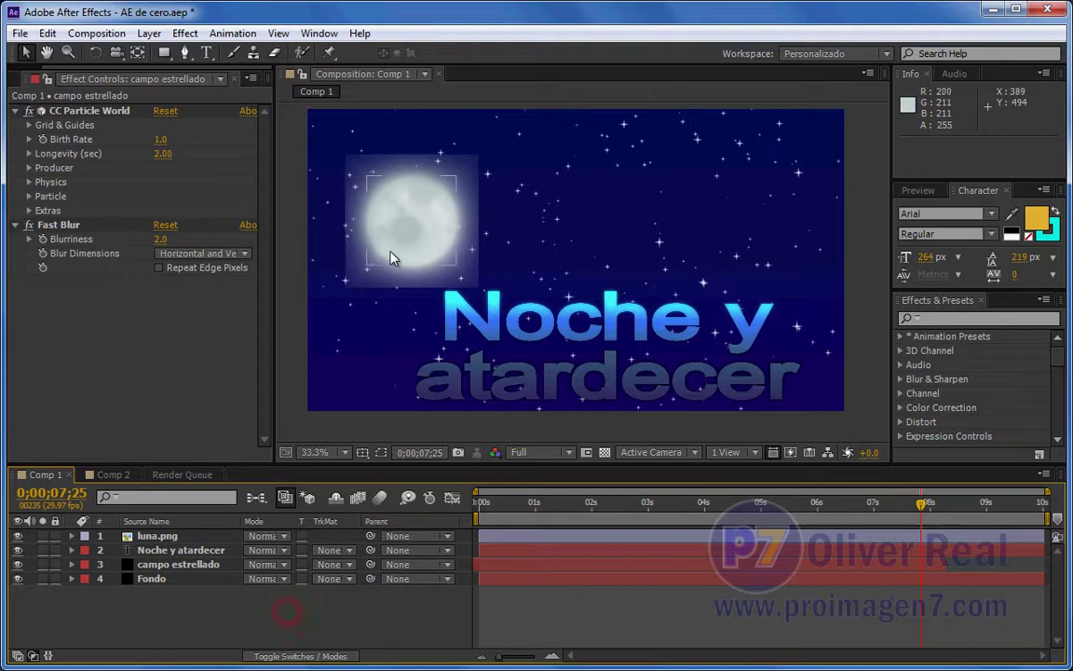
click(160, 536)
drag(155, 127, 329, 119)
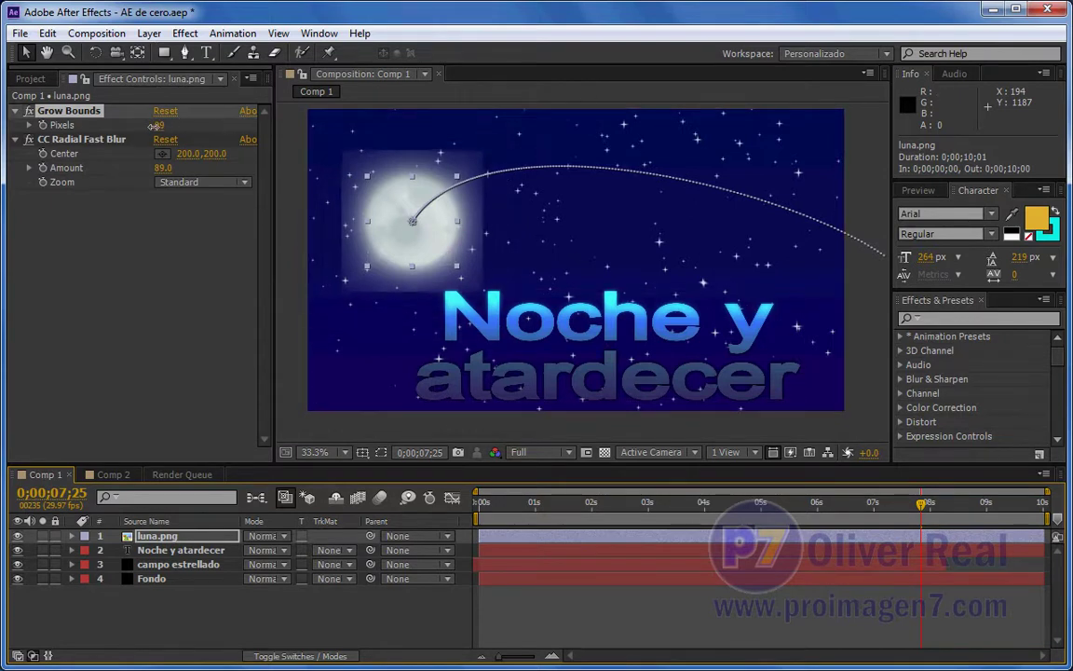
- Raise Grow Bounds to 471 pixels and scrub the first five seconds to preview
mouse_move(329, 119)
mouse_down()
mouse_move(491, 131)
mouse_move(427, 117)
mouse_up()
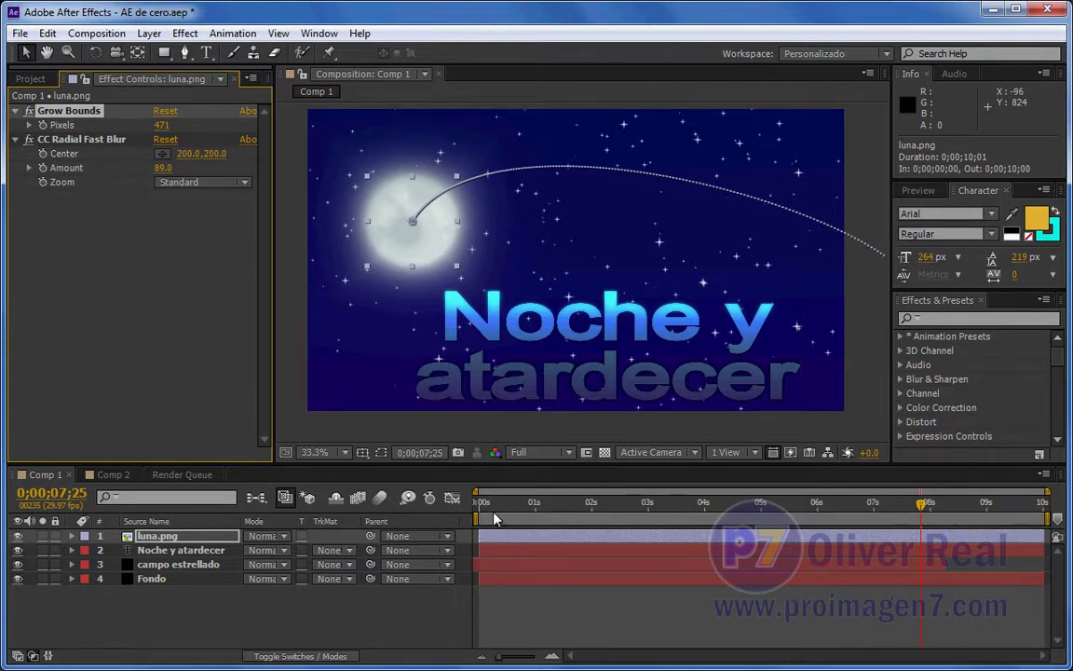
drag(479, 503, 564, 511)
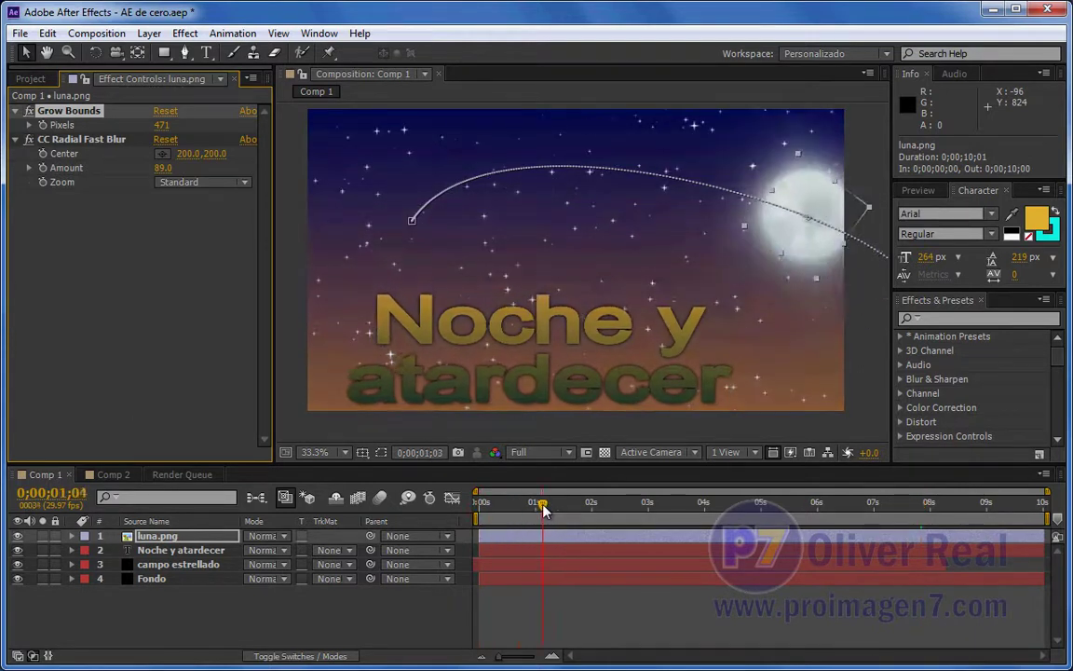
click(562, 441)
drag(564, 503, 900, 519)
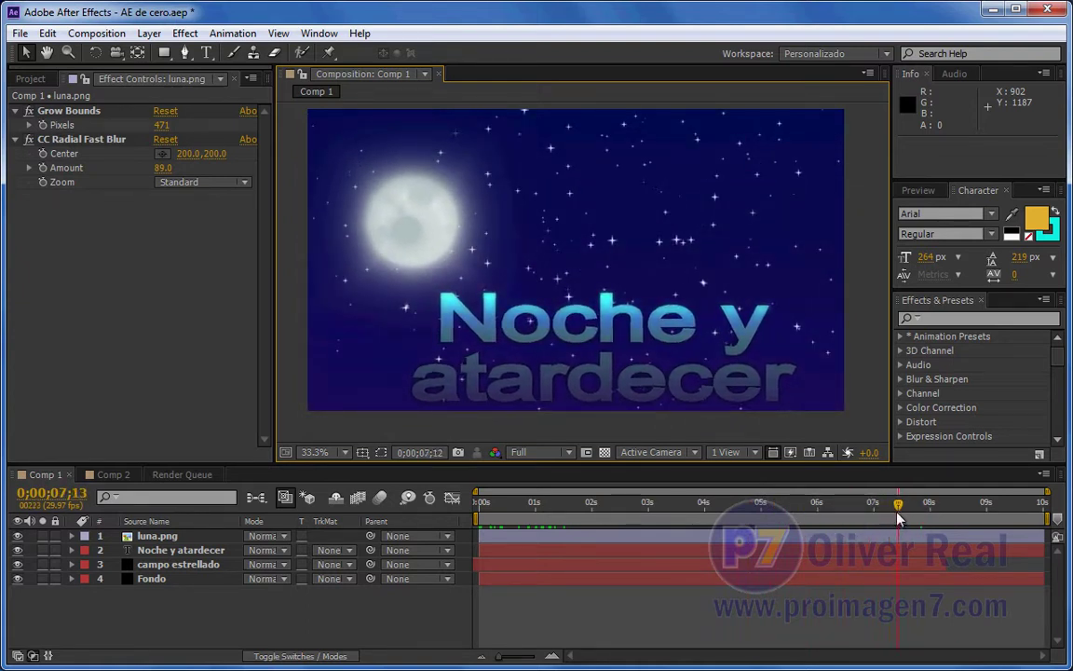
mouse_move(899, 517)
mouse_down()
mouse_move(747, 510)
mouse_move(913, 519)
mouse_up()
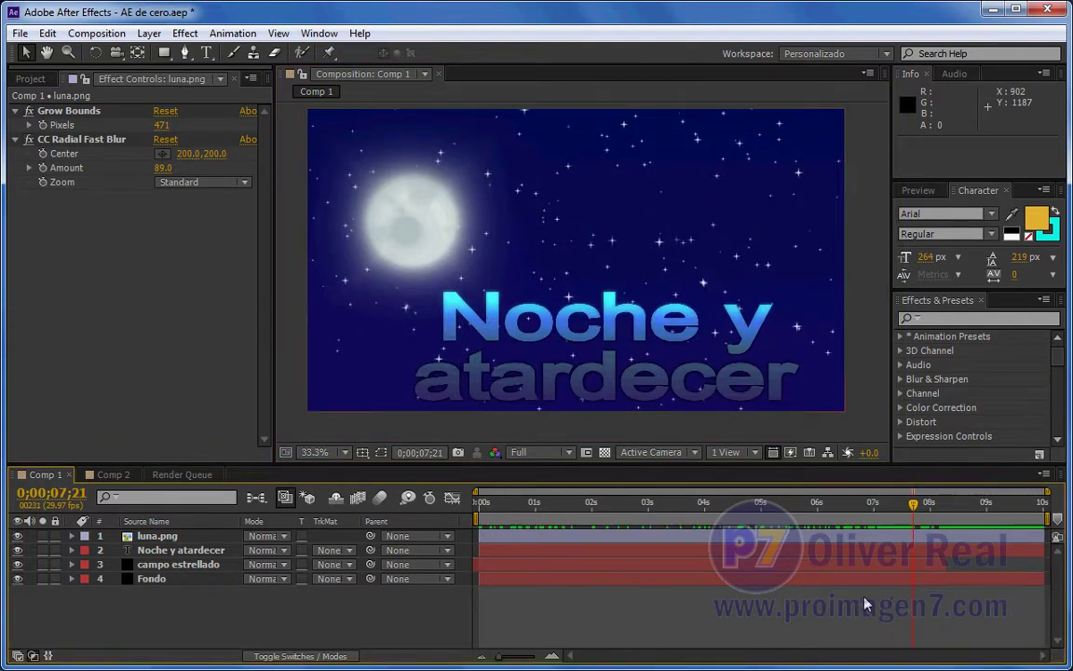
- Start campo estrellado 6 frames earlier and extend its out point to the comp end
click(943, 565)
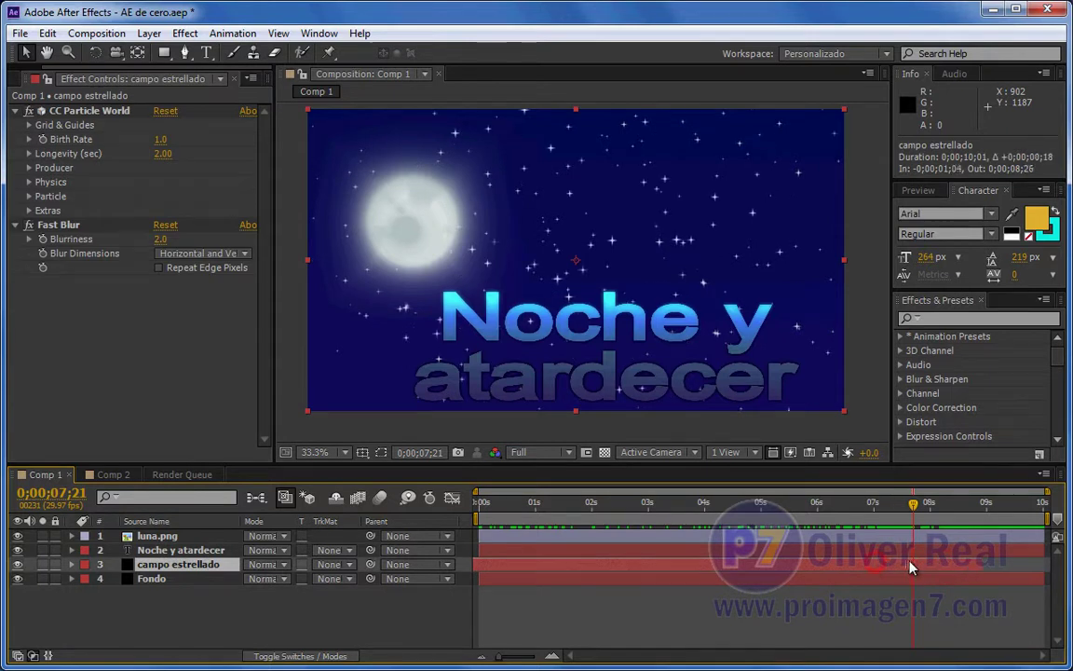
drag(930, 565, 920, 568)
drag(950, 522, 988, 529)
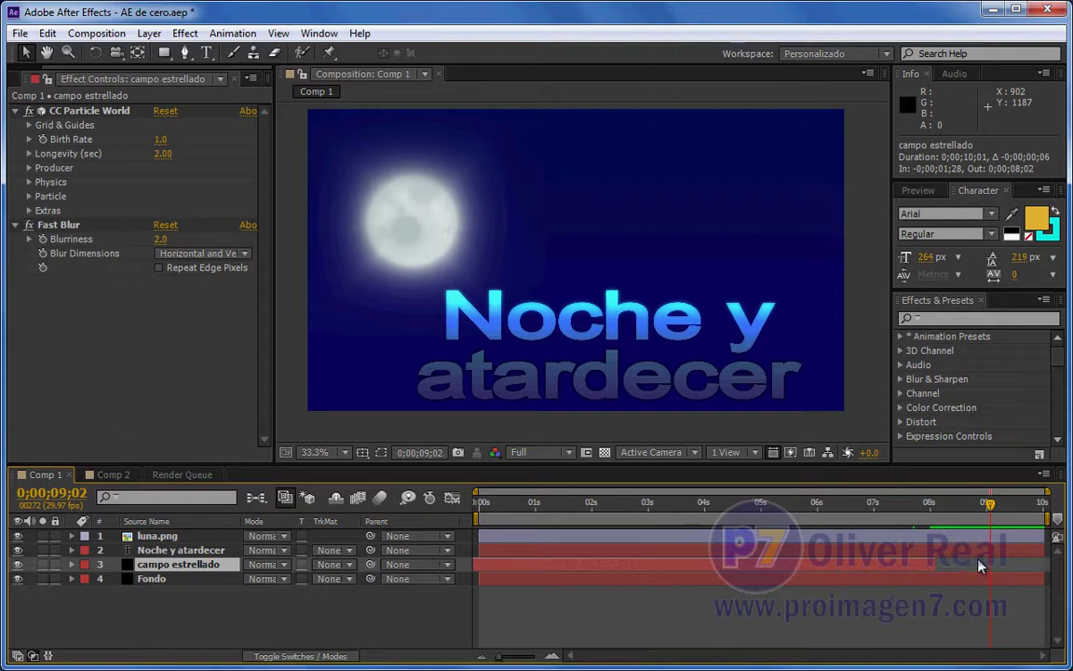
drag(932, 563, 1045, 564)
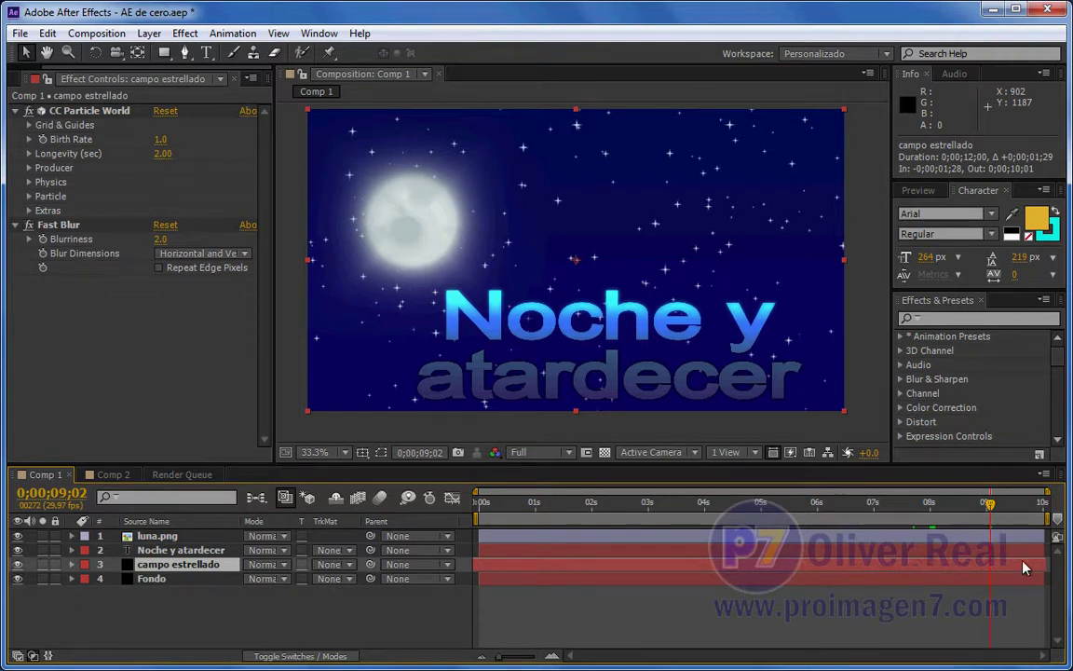
- Scrub through the end of the animation to check the stars stay visible
mouse_move(817, 504)
mouse_down()
mouse_move(986, 510)
mouse_move(920, 515)
mouse_move(950, 514)
mouse_up()
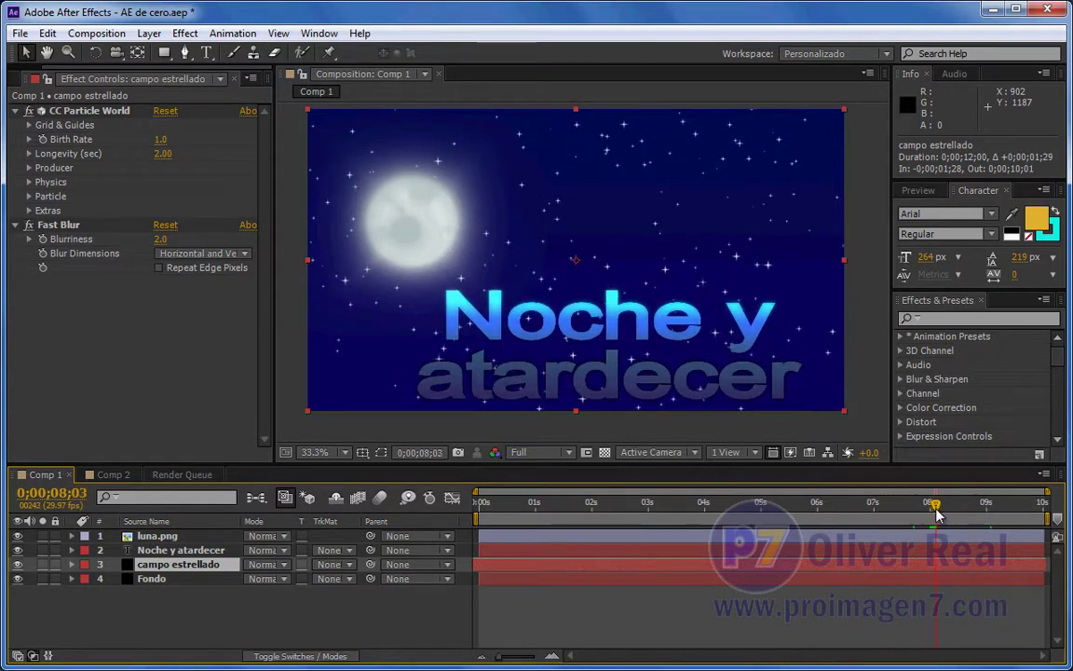
mouse_move(951, 514)
mouse_down()
mouse_move(477, 503)
mouse_move(1021, 519)
mouse_up()
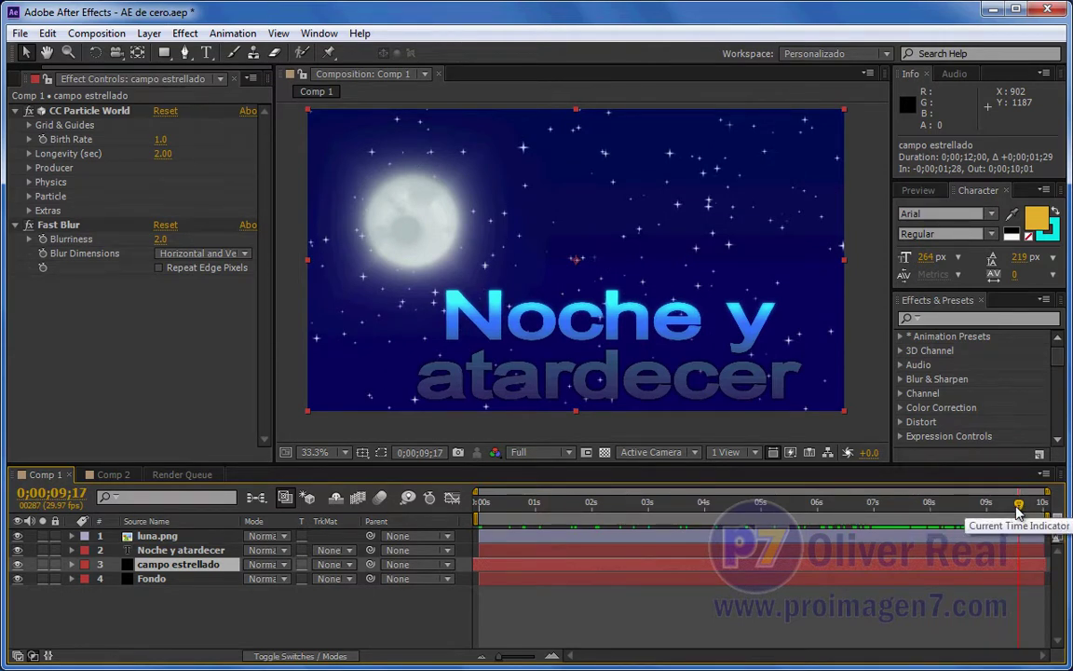
mouse_move(1020, 519)
mouse_down()
mouse_move(923, 514)
mouse_move(1045, 515)
mouse_move(1025, 516)
mouse_up()
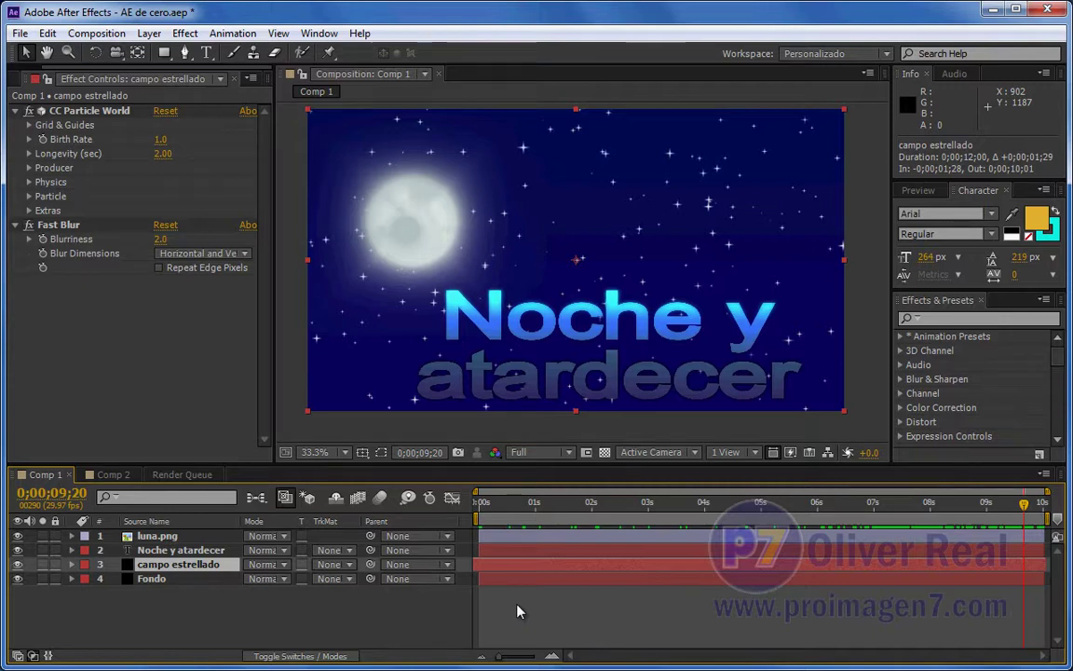
click(618, 606)
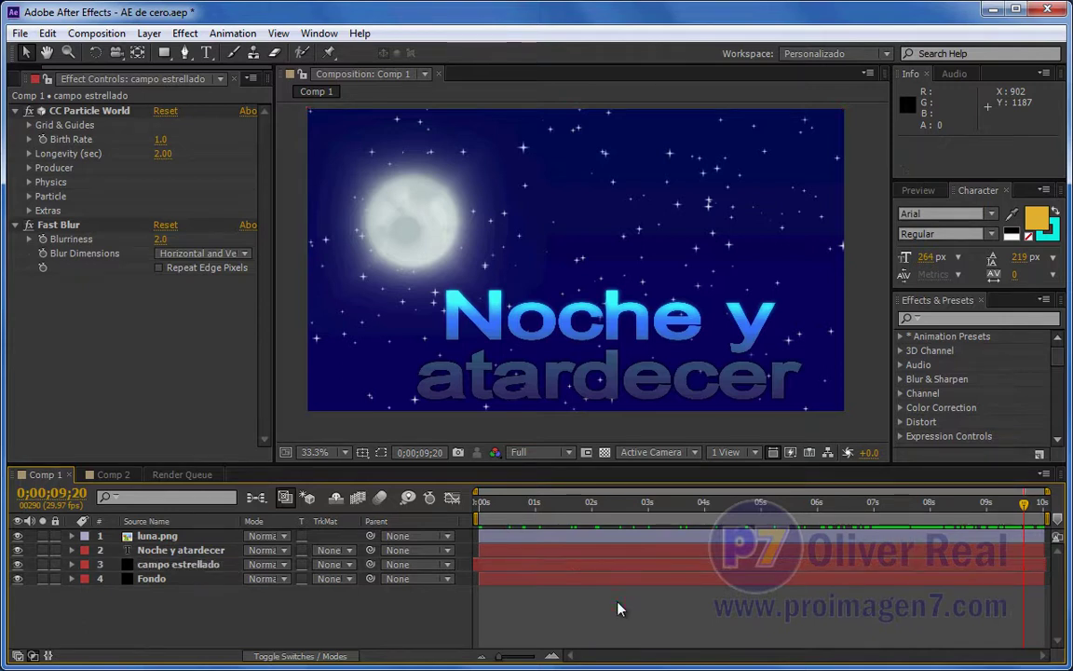